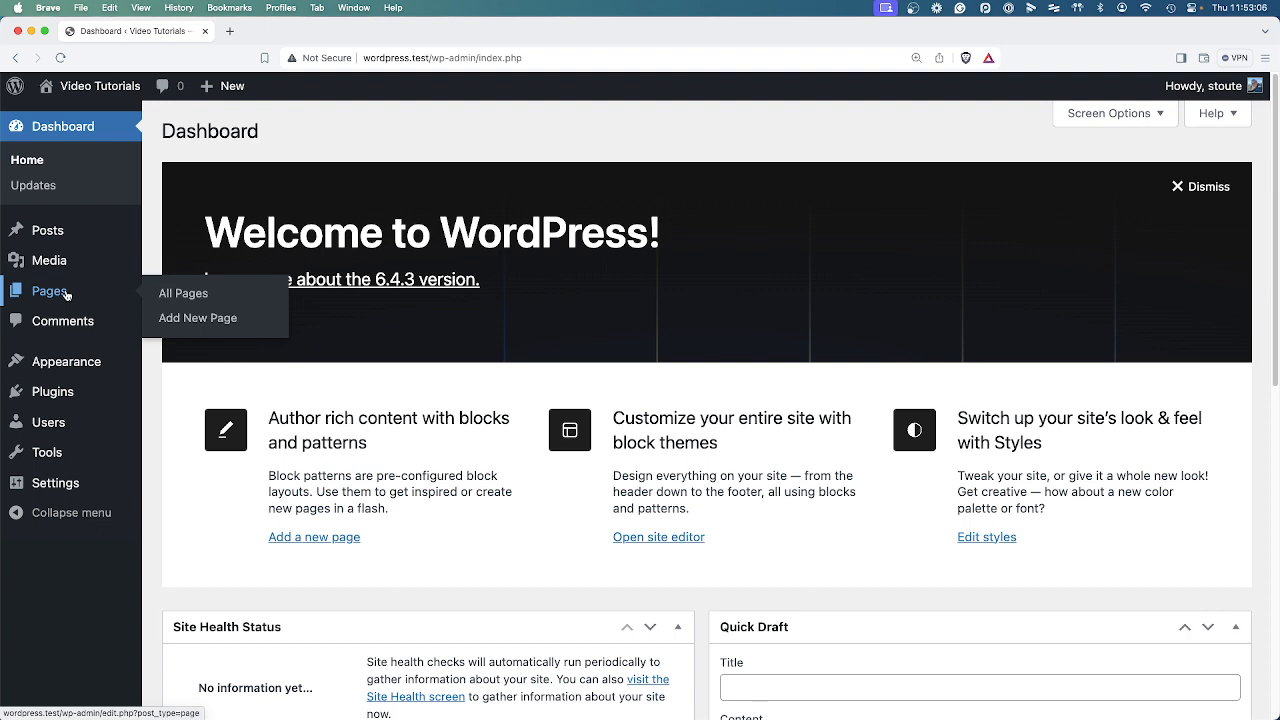
Open the list of all pages on the site.
mouse_move(80, 291)
click(94, 294)
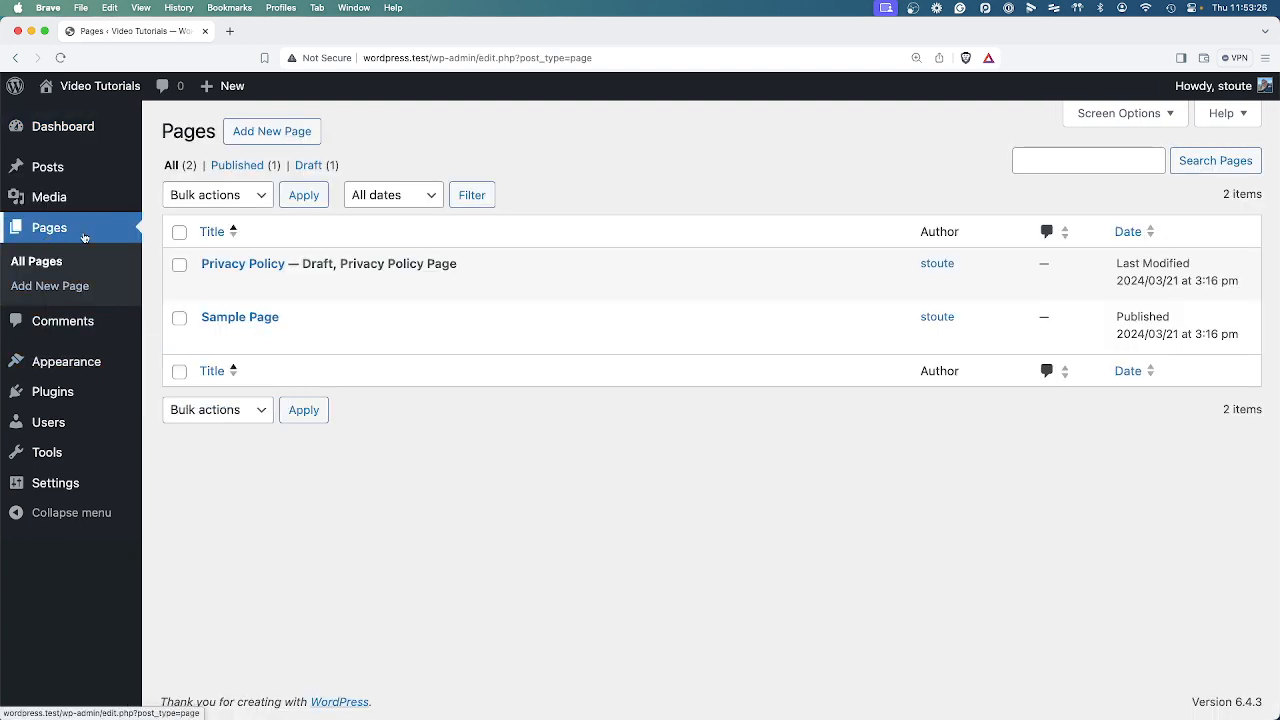
click(40, 126)
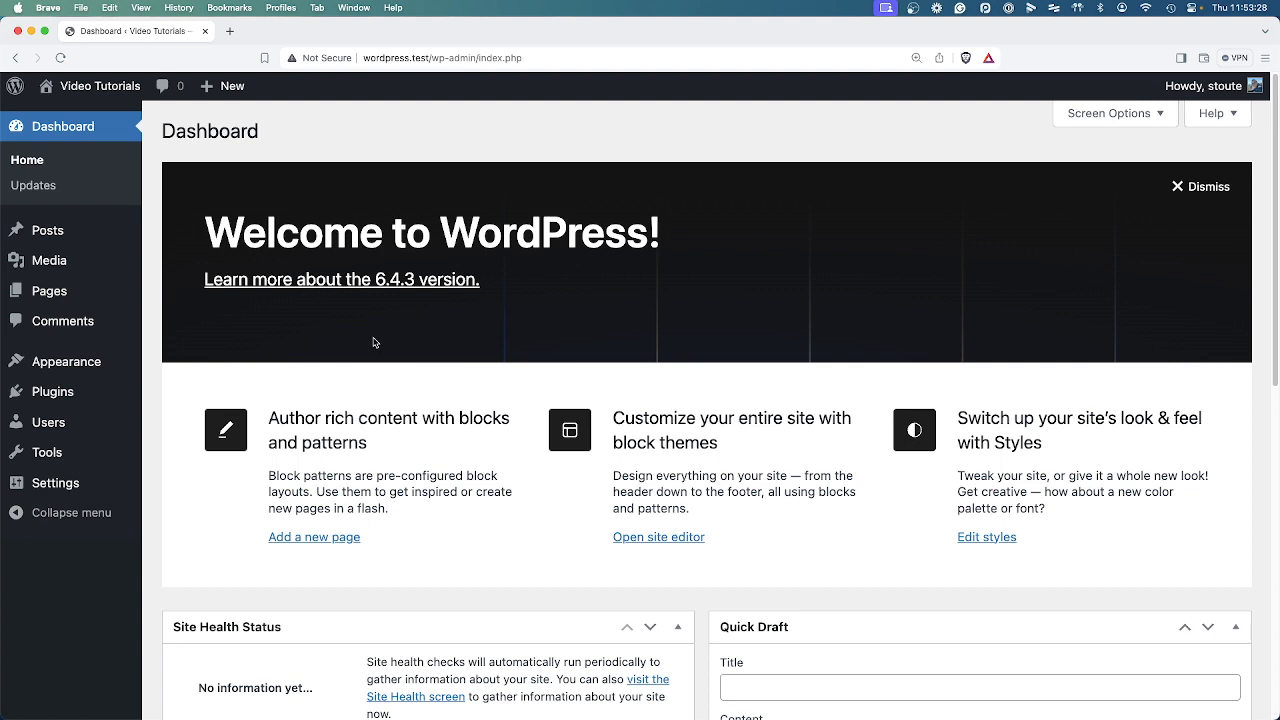
click(36, 296)
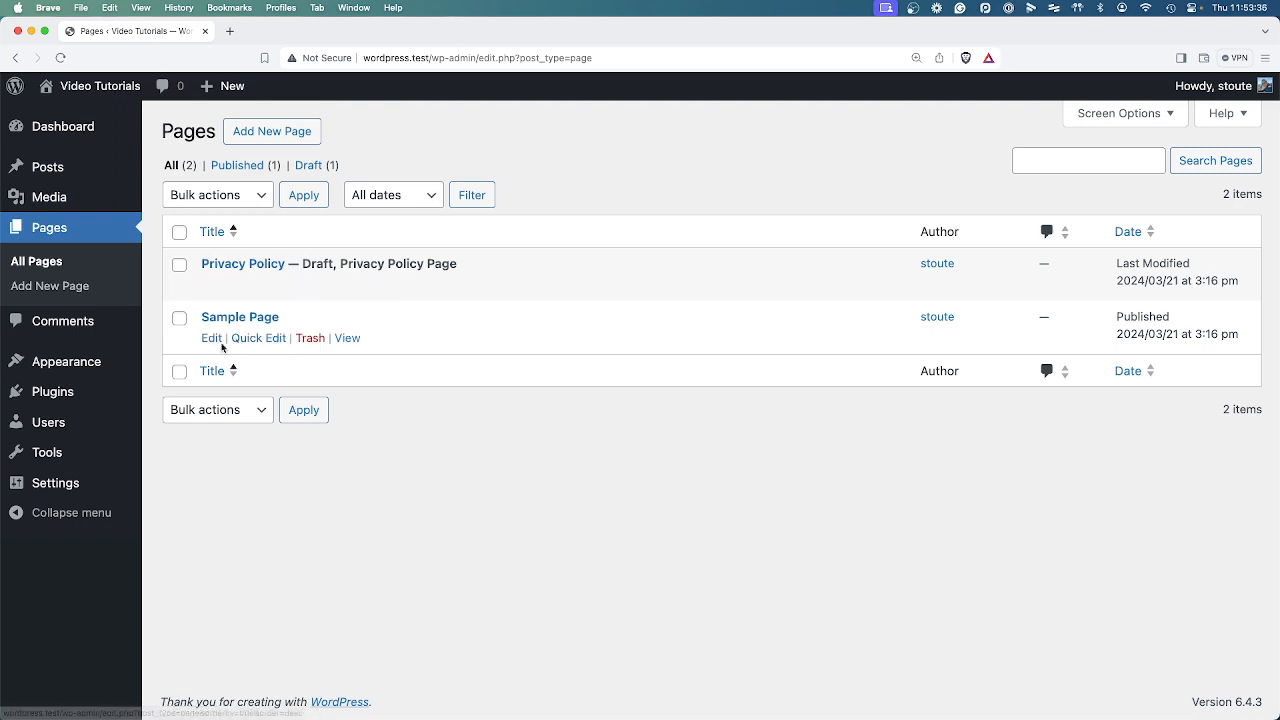
View the published Sample Page on the site from start to end, and return to the page list.
click(348, 338)
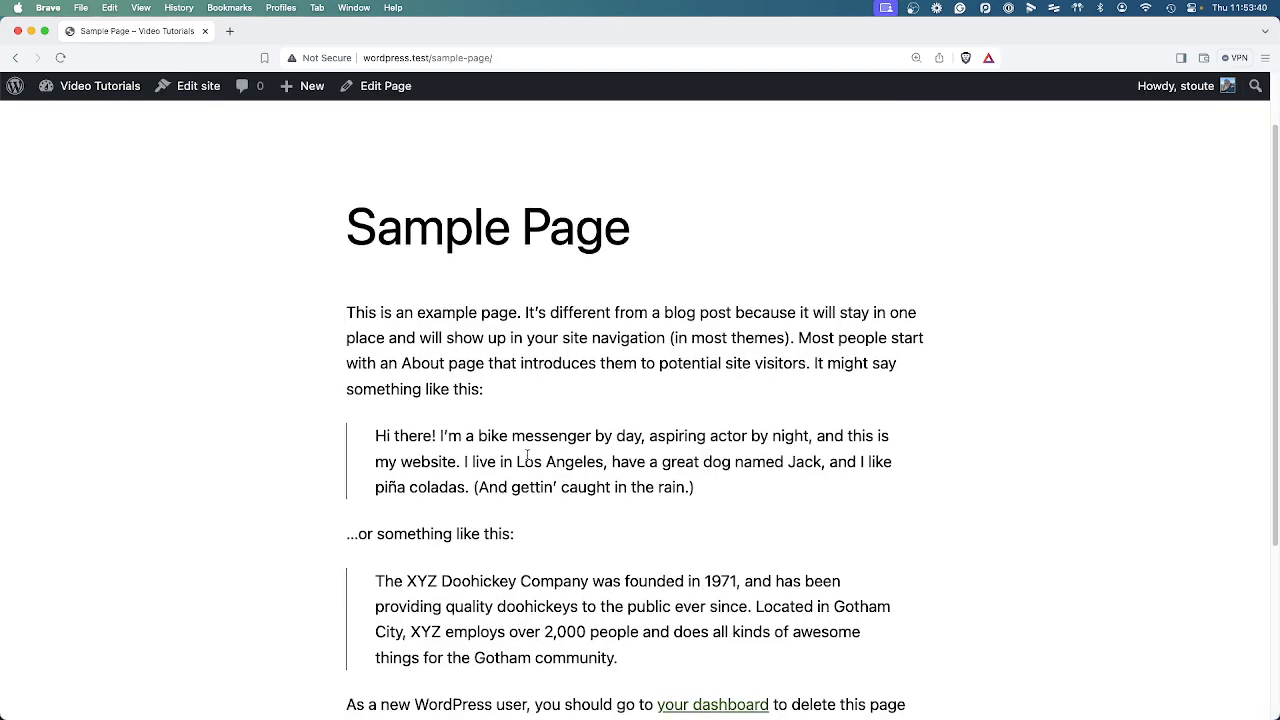
scroll(527, 456, down, 5)
scroll(590, 470, up, 7)
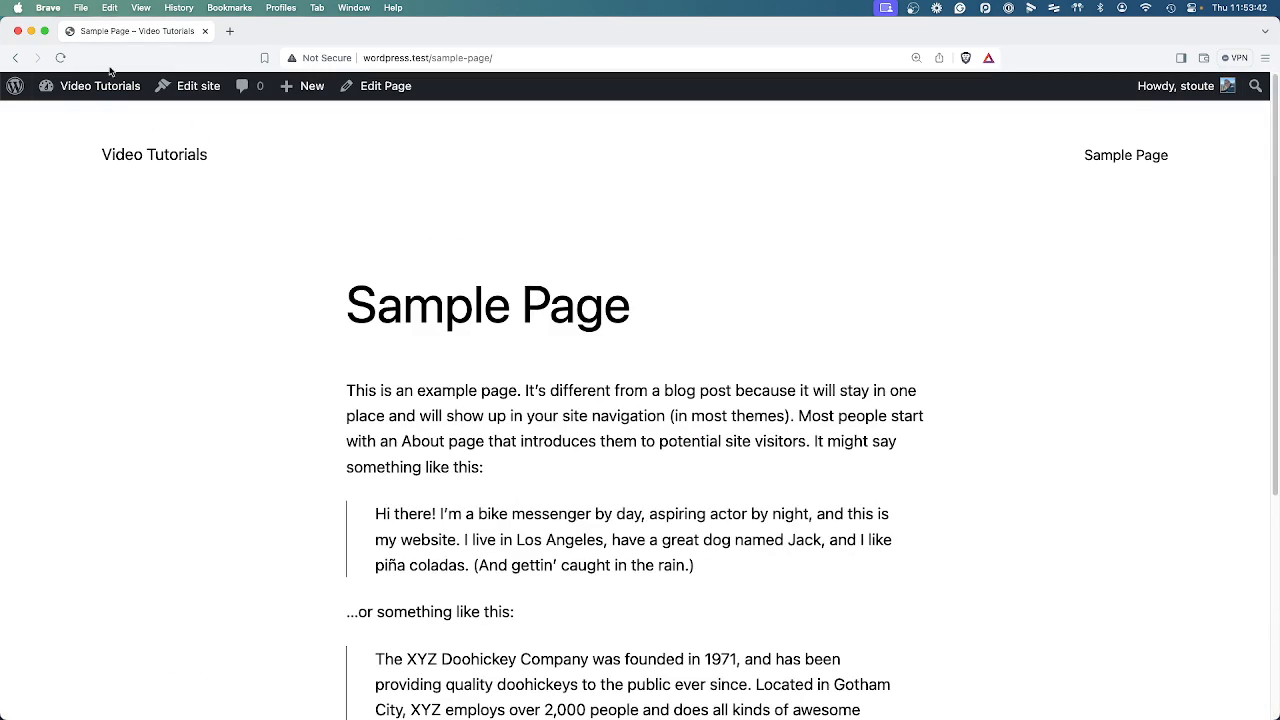
click(15, 57)
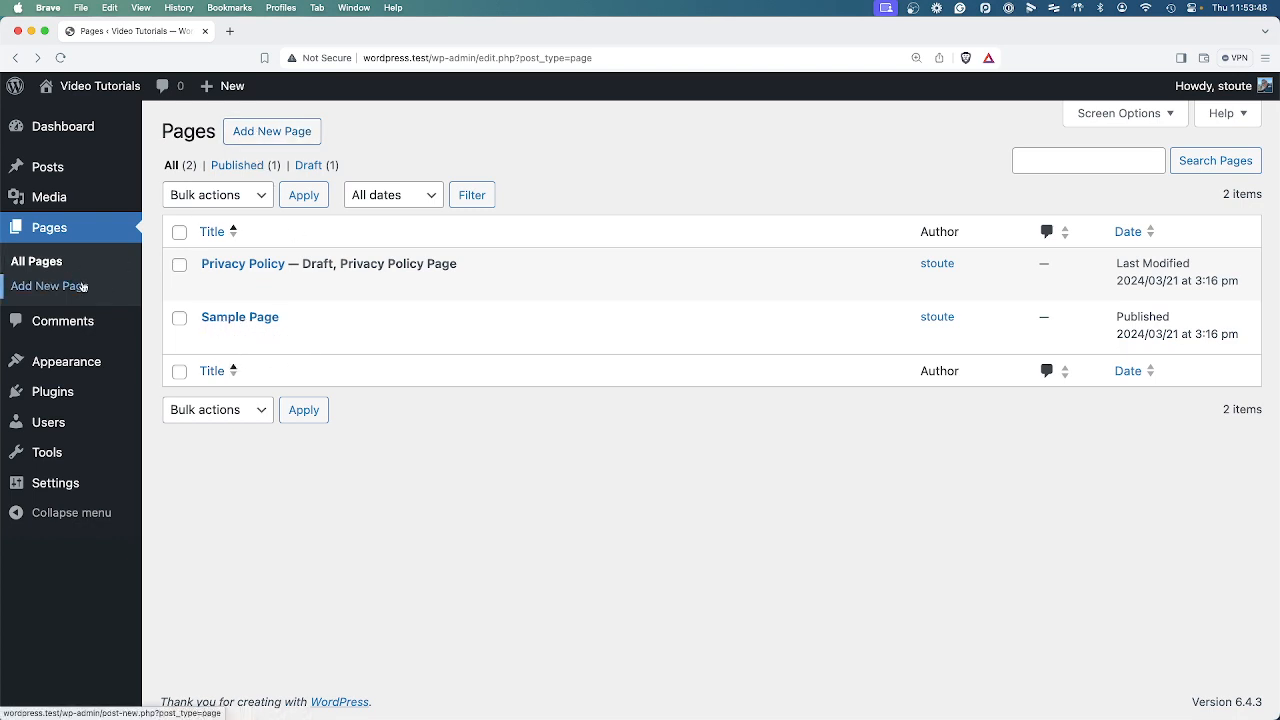
Create a new page titled "About Us" and start its first paragraph.
mouse_move(63, 175)
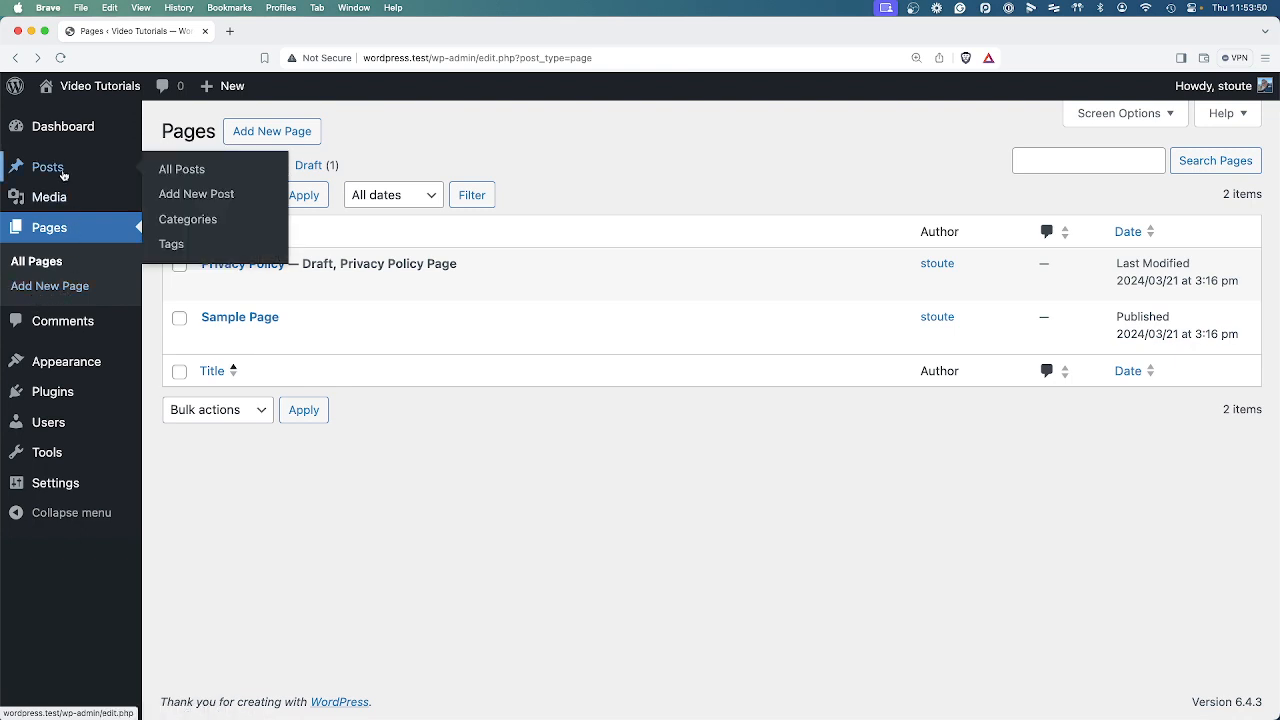
click(250, 131)
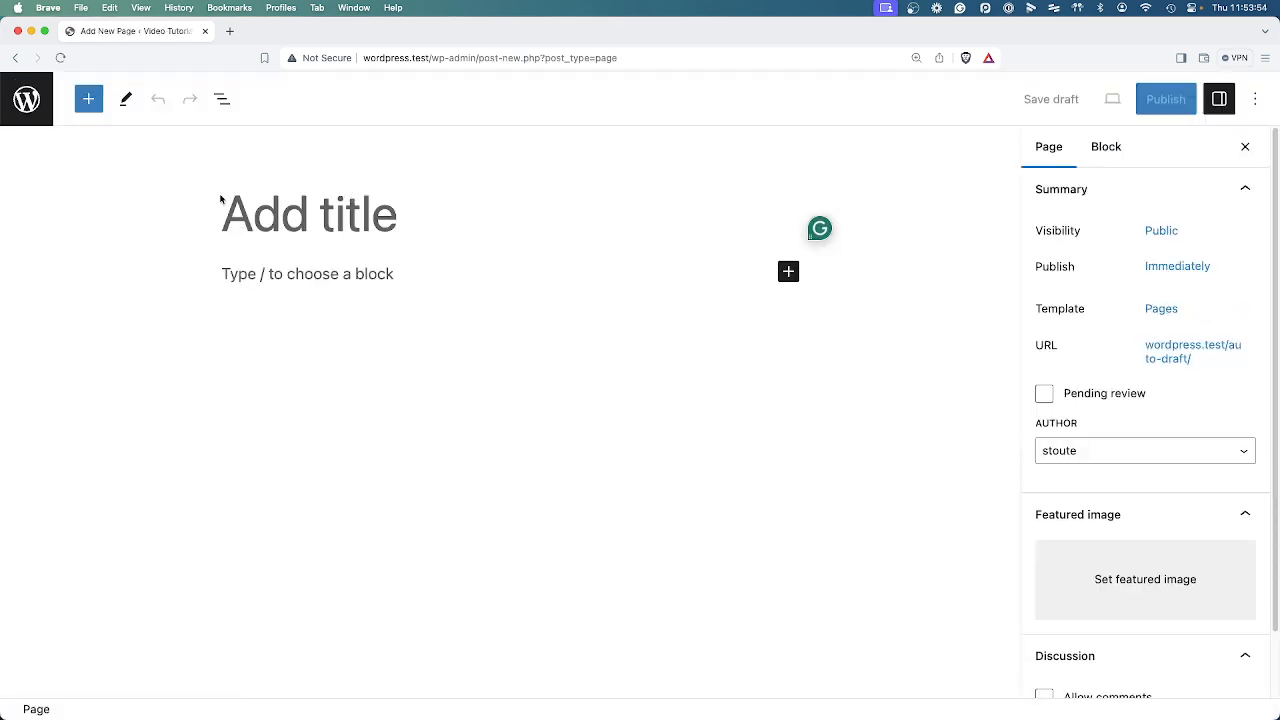
text(About Us)
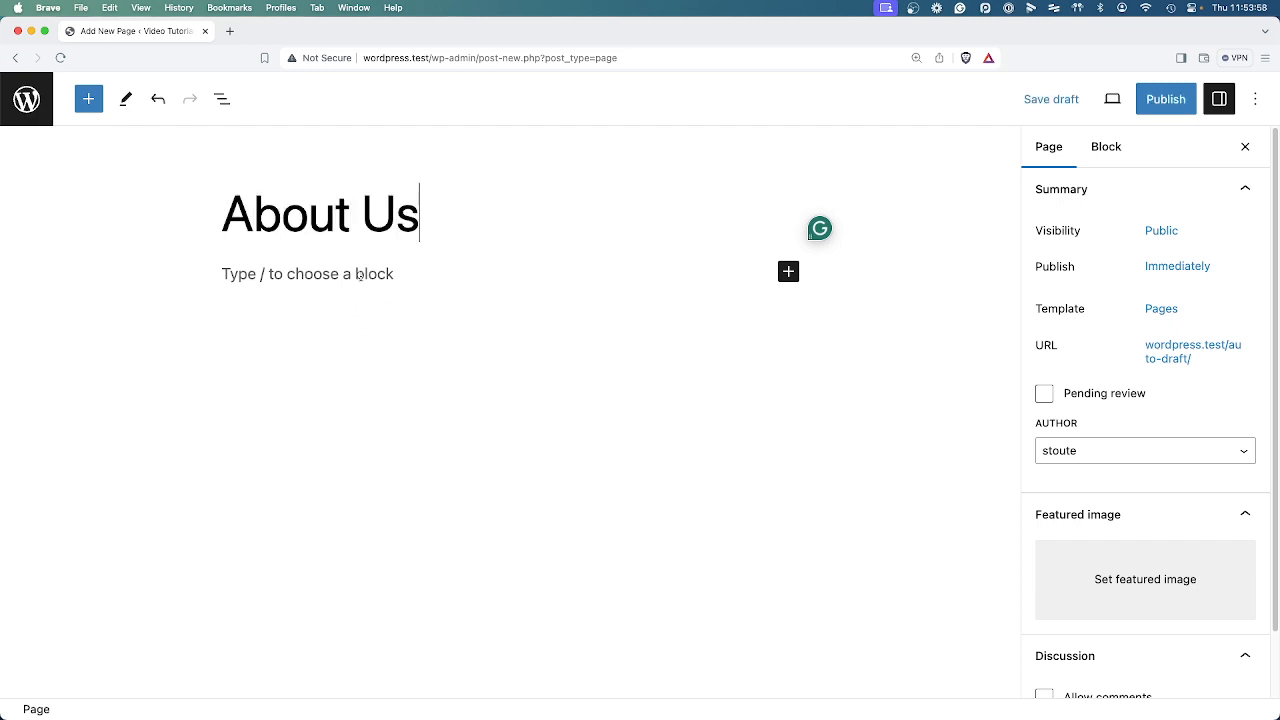
key(Return)
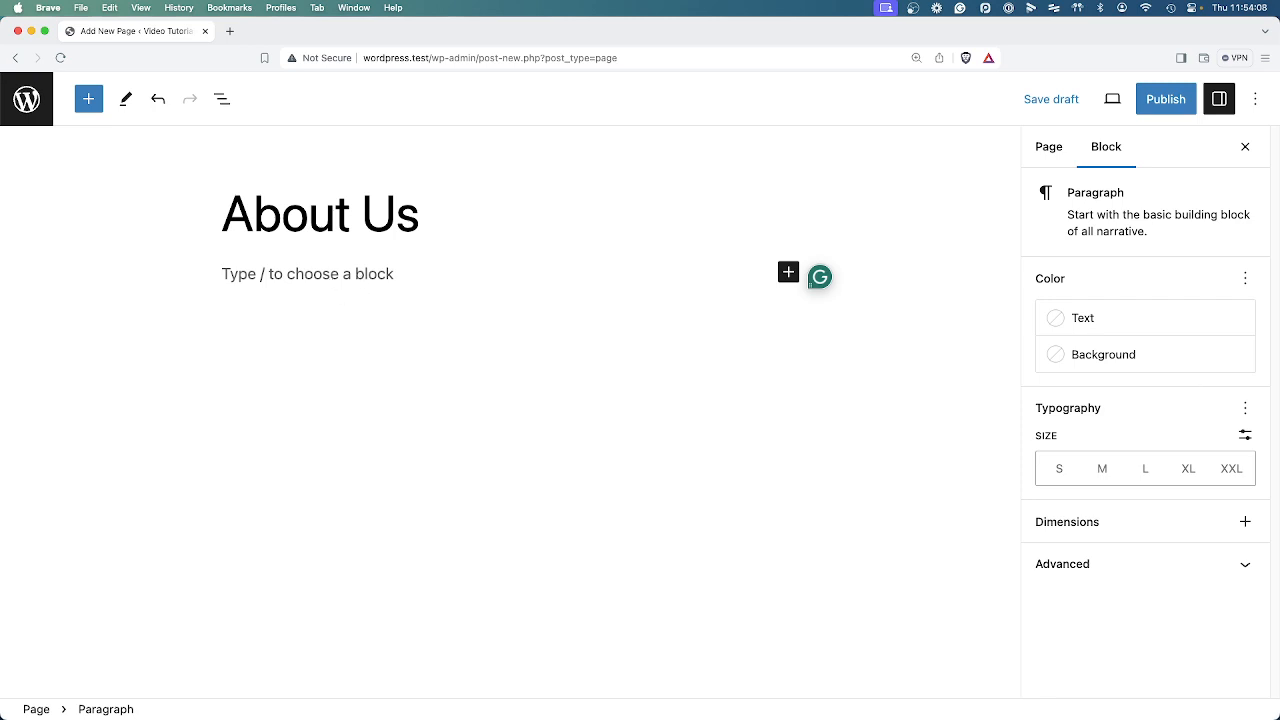
Paste the lorem ipsum placeholder text as the first paragraph under the About Us title.
key(super+Tab)
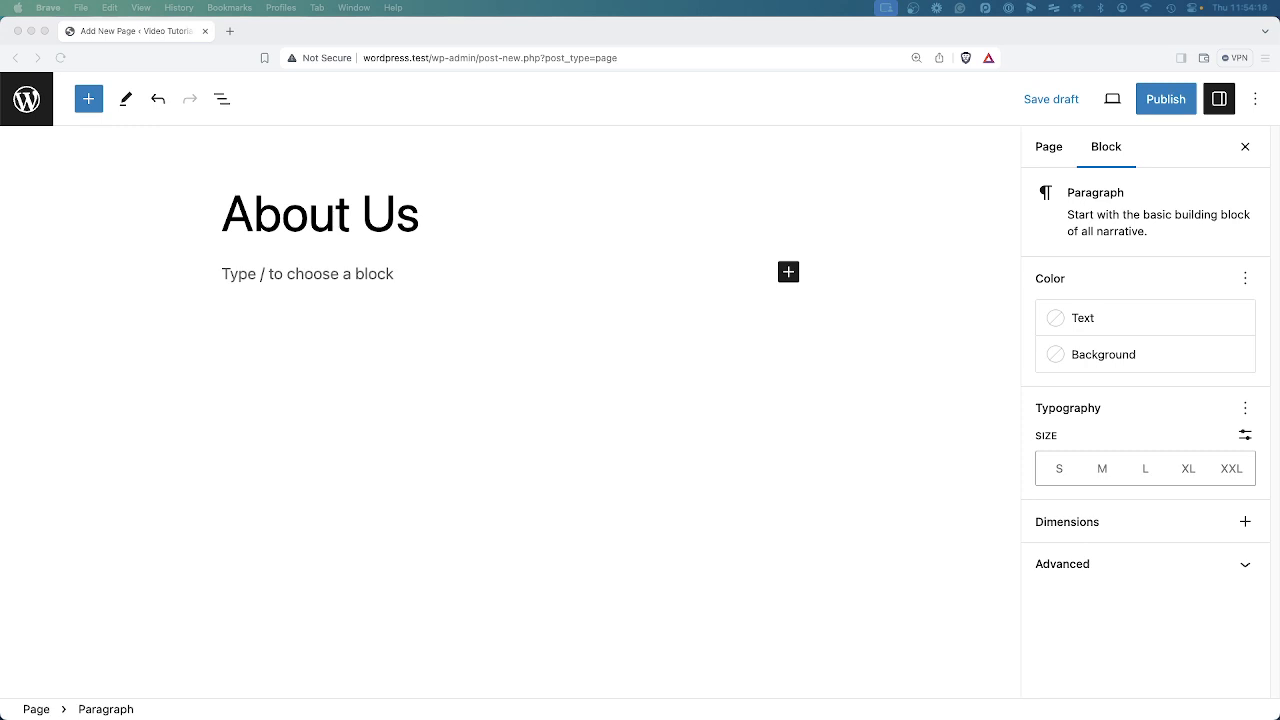
click(310, 282)
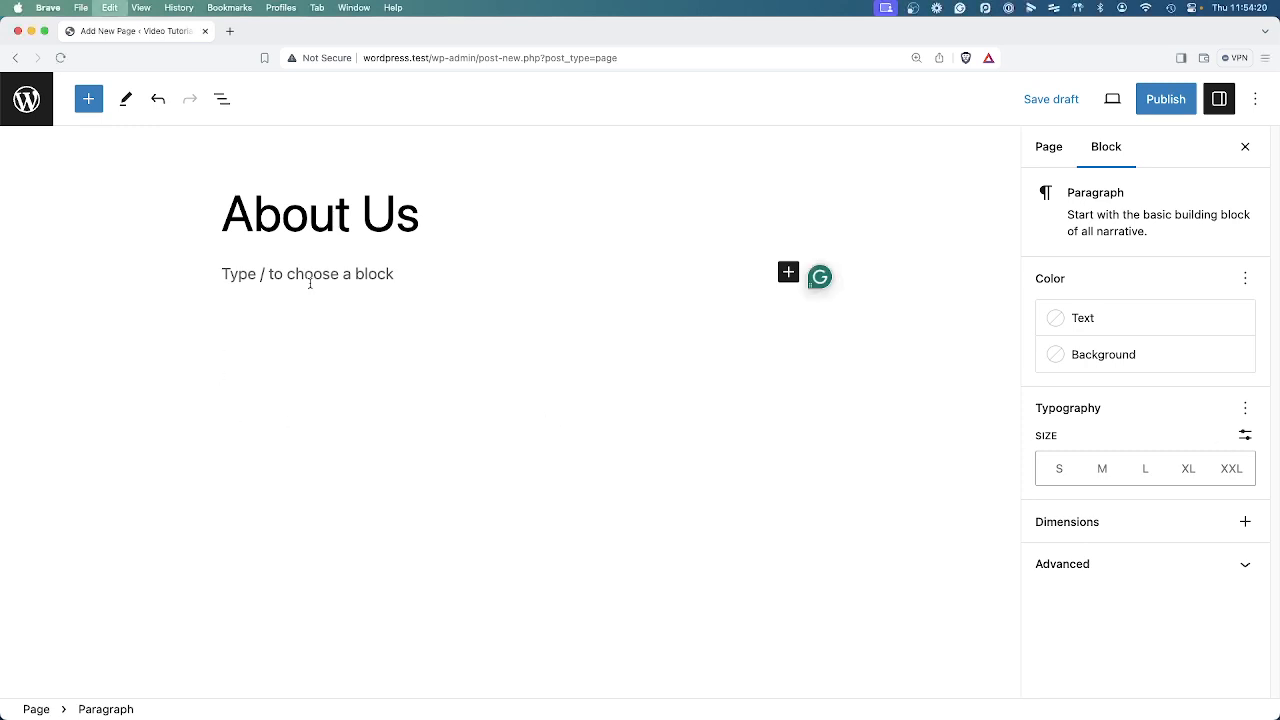
text(Lorem ipsum dolor sit amet, consectetur adipiscing elit, sed do eiusmod tempor incididunt ut labore et dolore magna aliqua. Ut enim ad minim veniam, quis nostrud exercitation ullamco laboris nisi ut aliquip ex ea commodo consequat. Duis aute irure dolor in reprehenderit in voluptate velit esse cillum dolore eu fugiat nulla pariatur. Excepteur sint occaecat cupidatat non proident, sunt in culpa qui officia deserunt mollit anim id est laborum.)
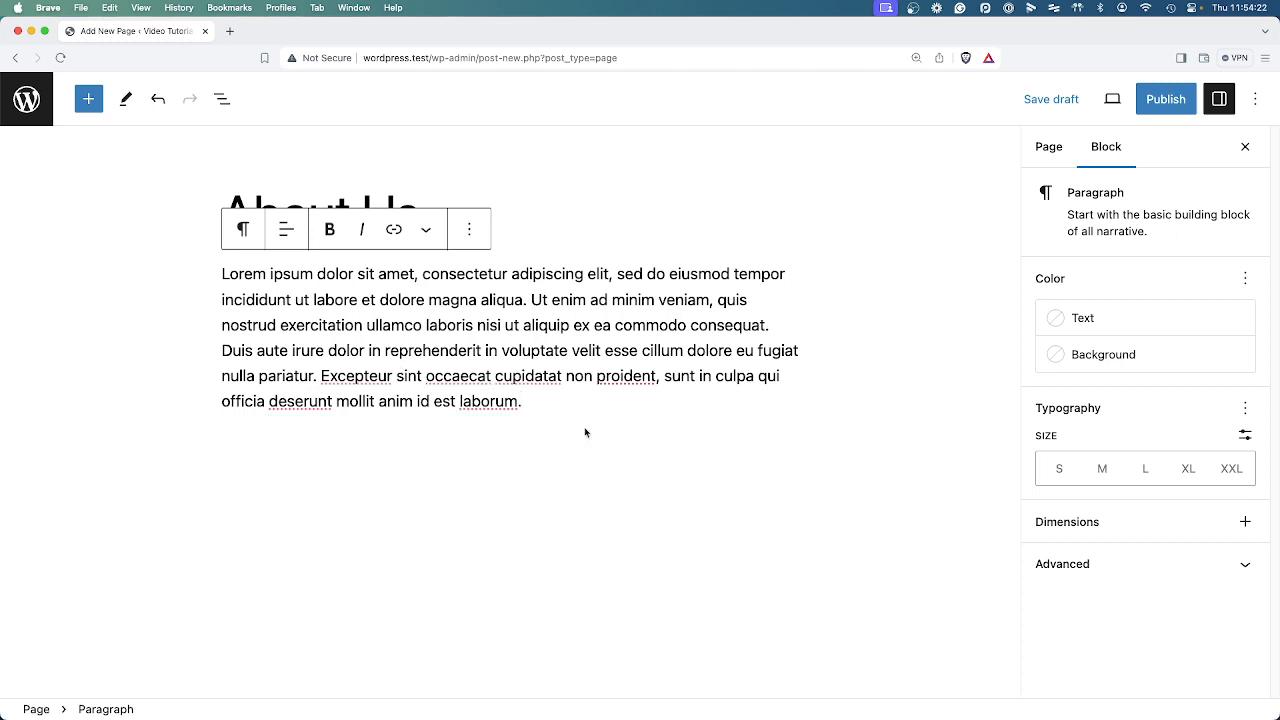
Insert an H2 Heading block below the lorem ipsum paragraph.
key(Return)
text(/hr)
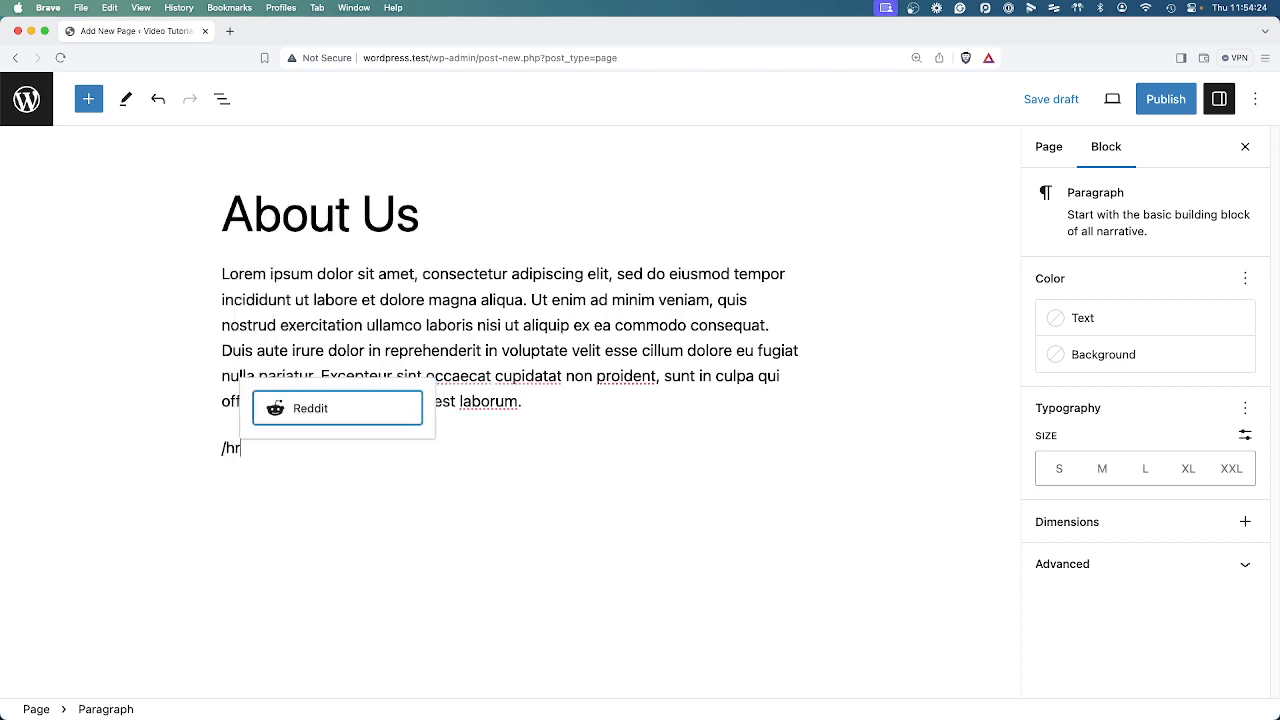
key(BackSpace)
text(ead)
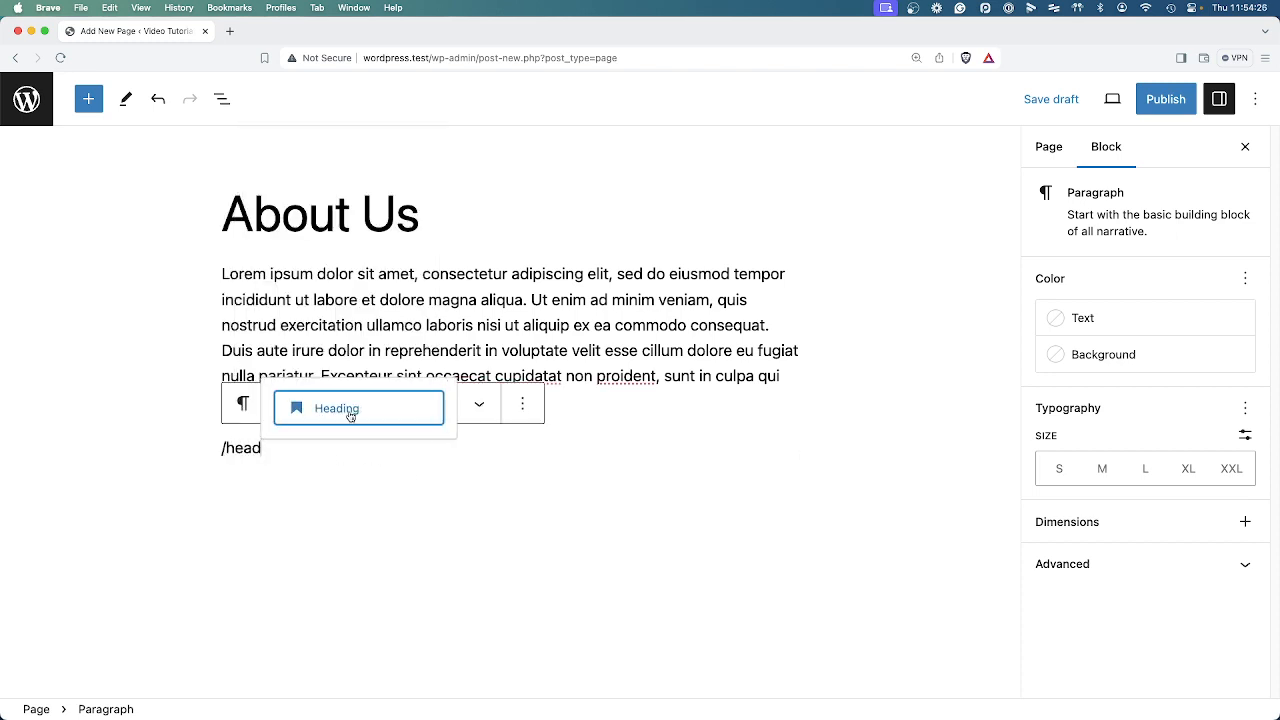
click(350, 414)
click(367, 403)
click(350, 442)
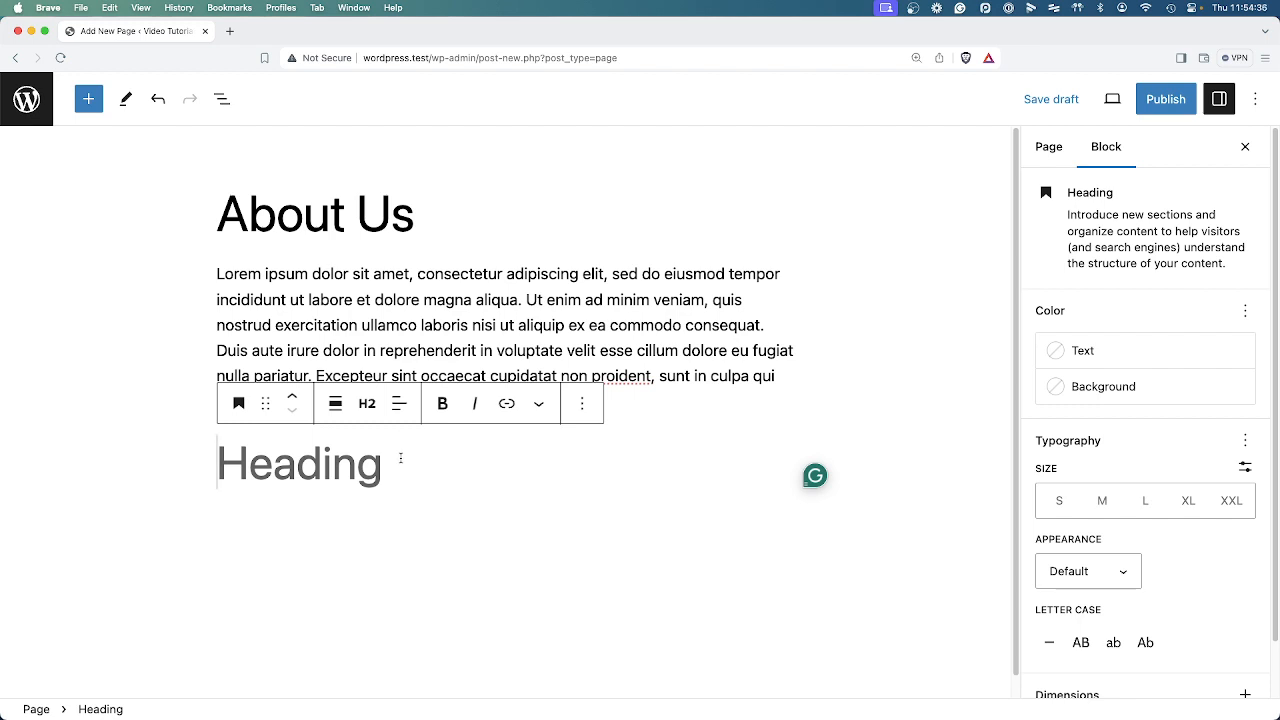
Enter "Another Content Block" as the heading text and paste the lorem ipsum paragraph below it.
text(Another )
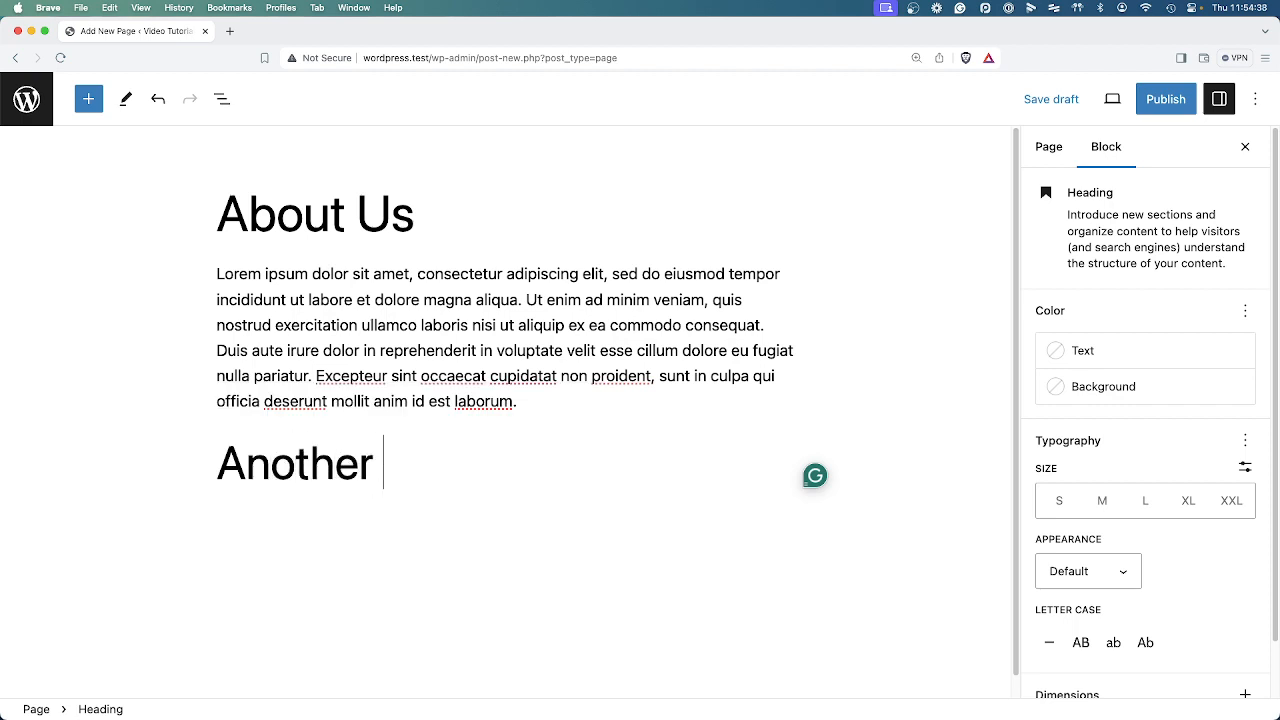
text(Conte)
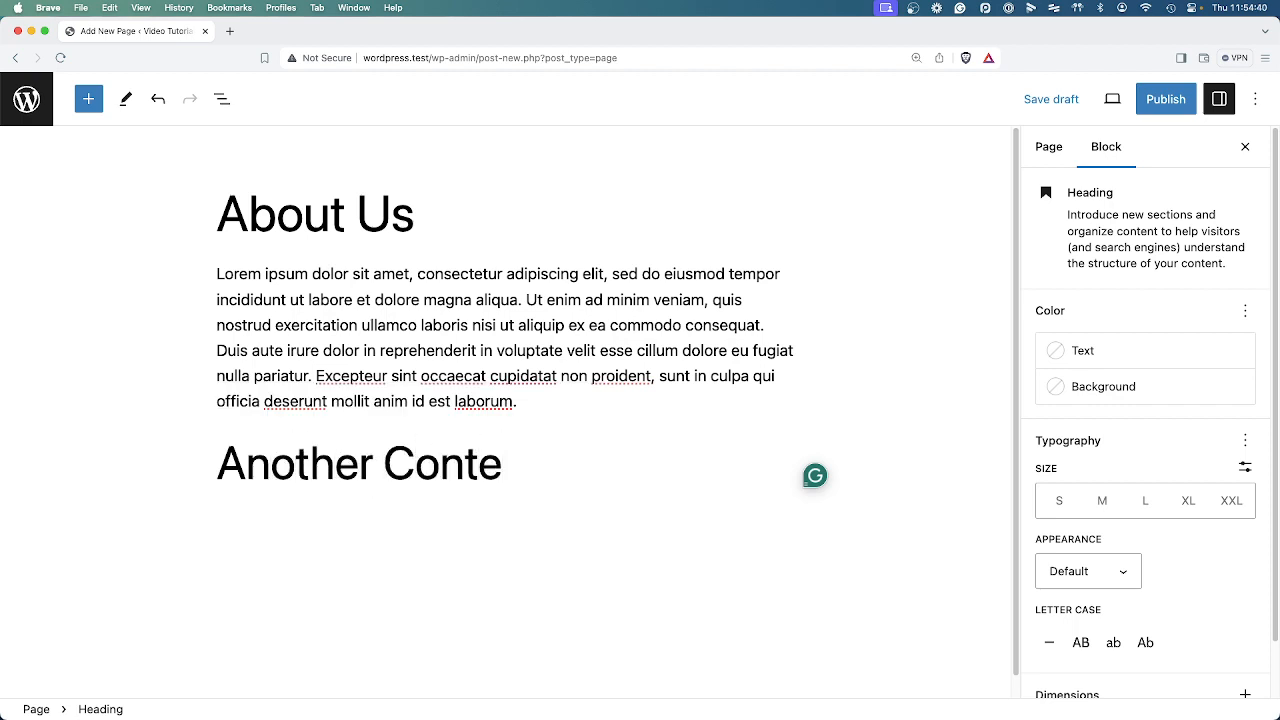
text(nt Block)
key(Return)
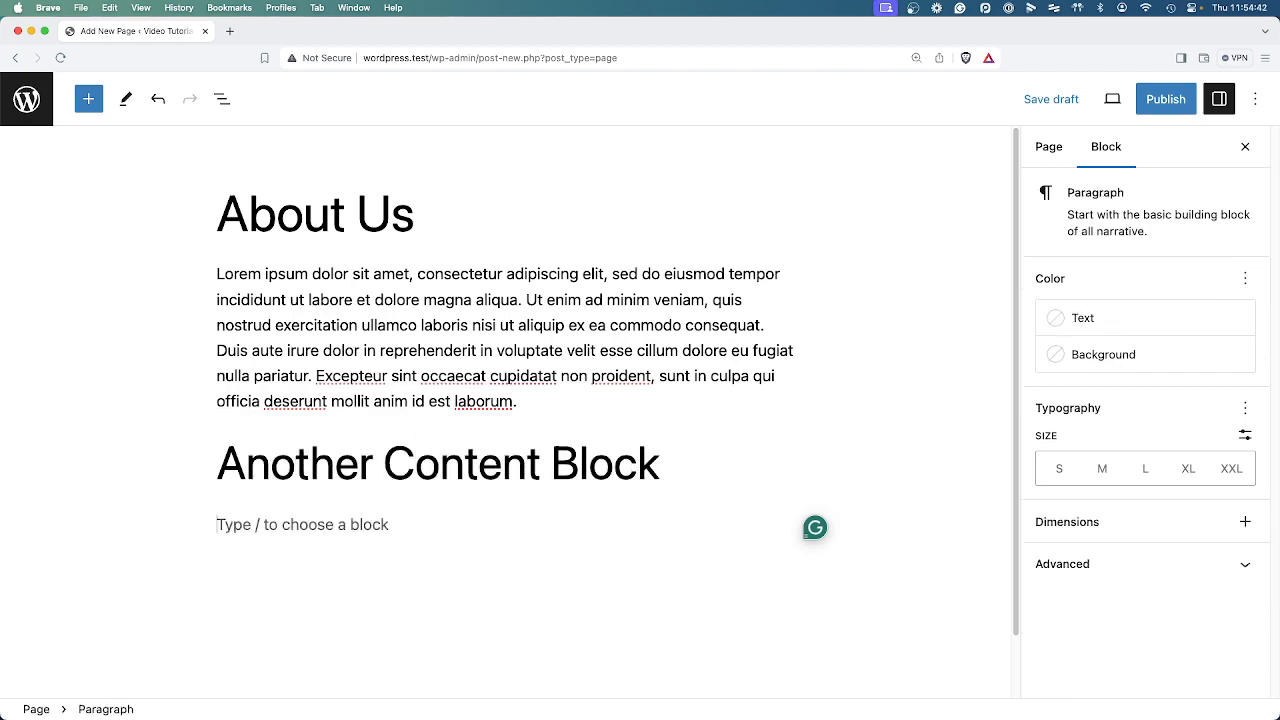
text(Lorem ipsum dolor sit amet, consectetur adipiscing elit, sed do eiusmod tempor incididunt ut labore et dolore magna aliqua. Ut enim ad minim veniam, quis nostrud exercitation ullamco laboris nisi ut aliquip ex ea commodo consequat. Duis aute irure dolor in reprehenderit in voluptate velit esse cillum dolore eu fugiat nulla pariatur. Excepteur sint occaecat cupidatat non proident, sunt in culpa qui officia deserunt mollit anim id est laborum.)
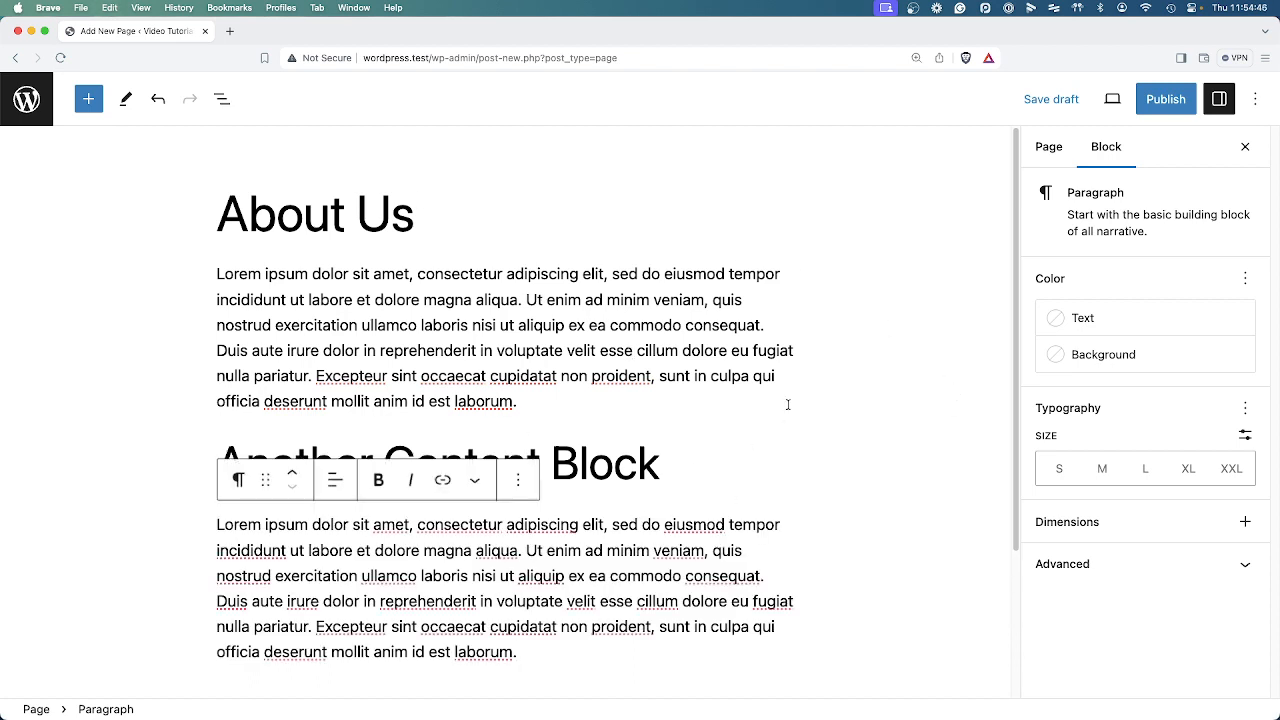
Publish the About Us page and dismiss the publishing summary.
click(1172, 105)
click(1105, 99)
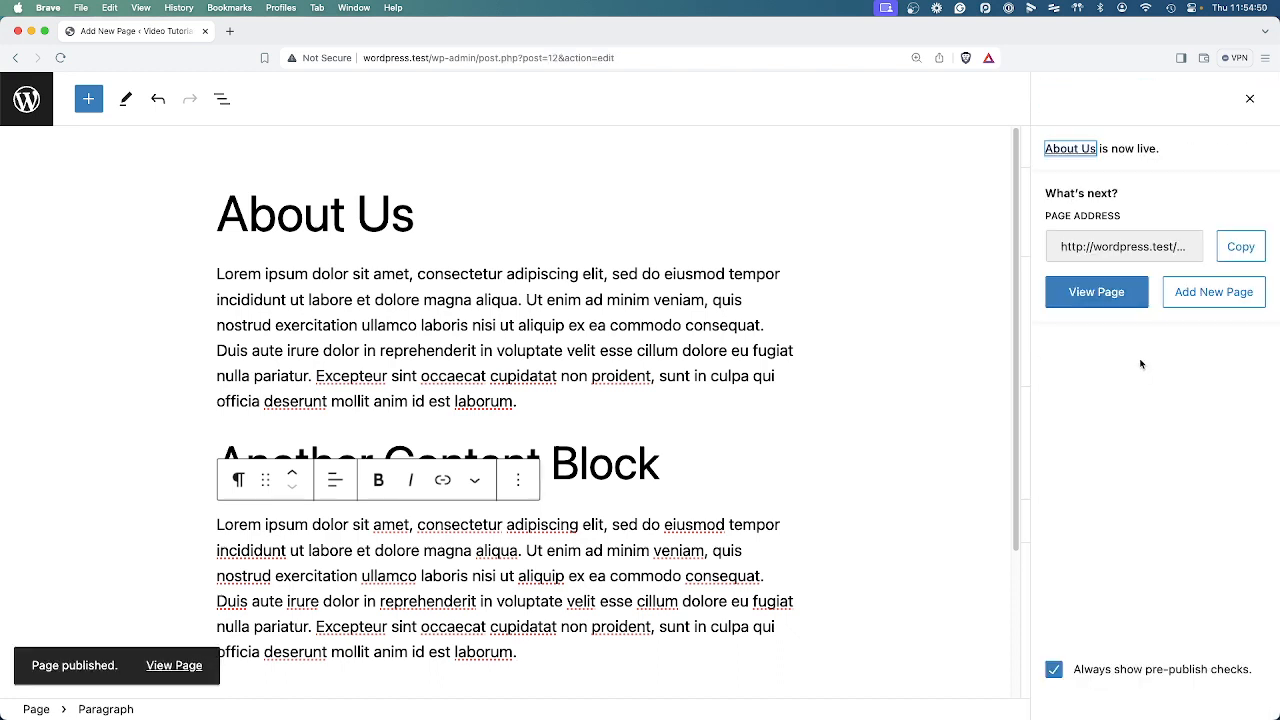
click(1249, 98)
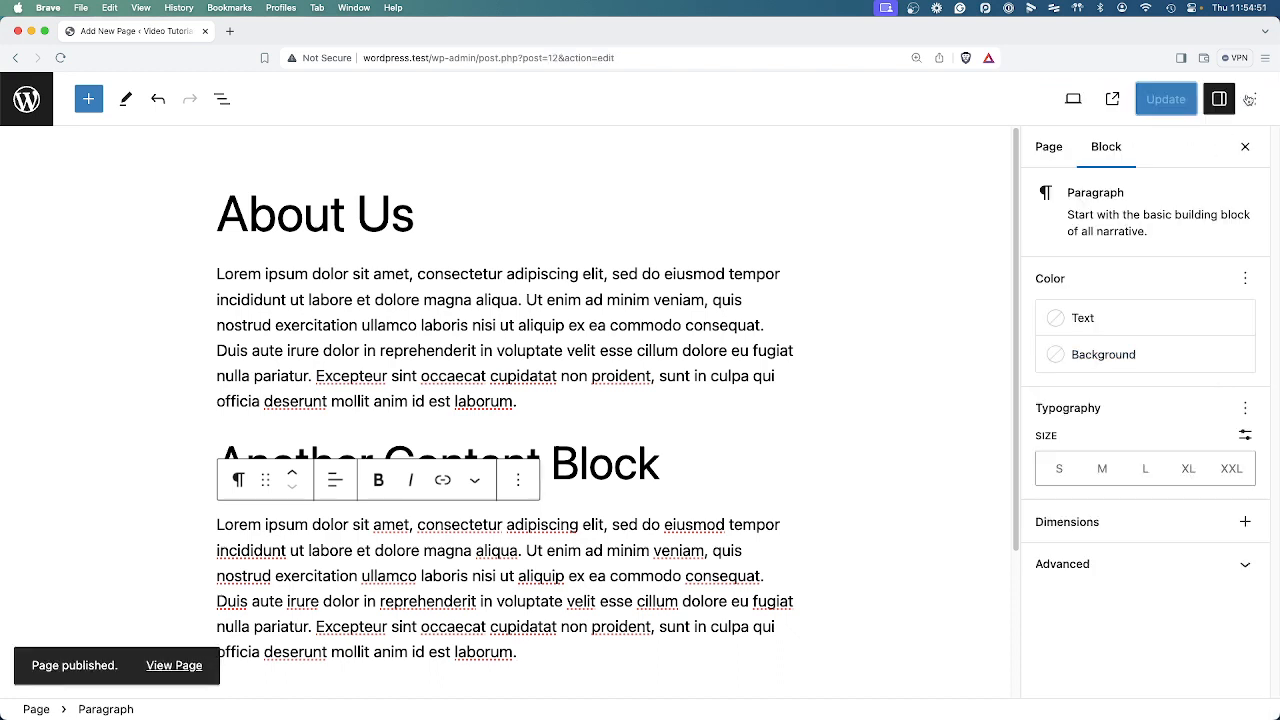
Review the templates available for the About Us page in its page settings, keeping Default template.
click(1056, 150)
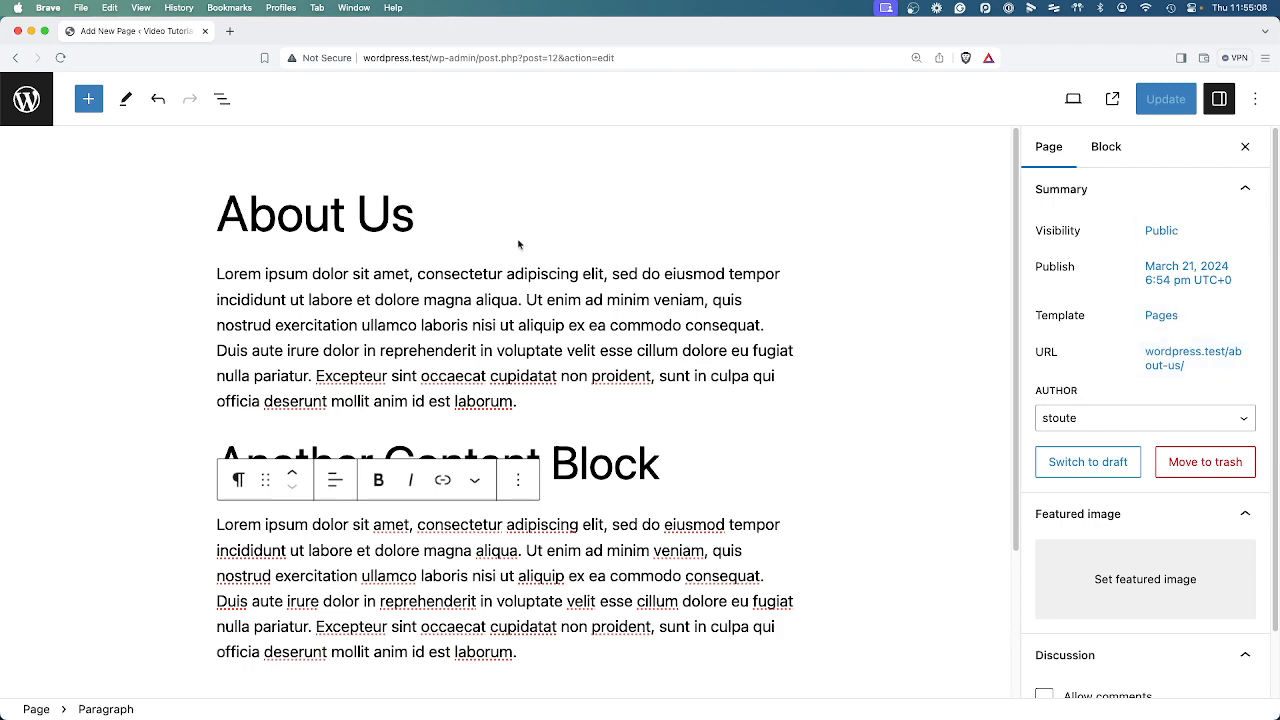
click(1160, 318)
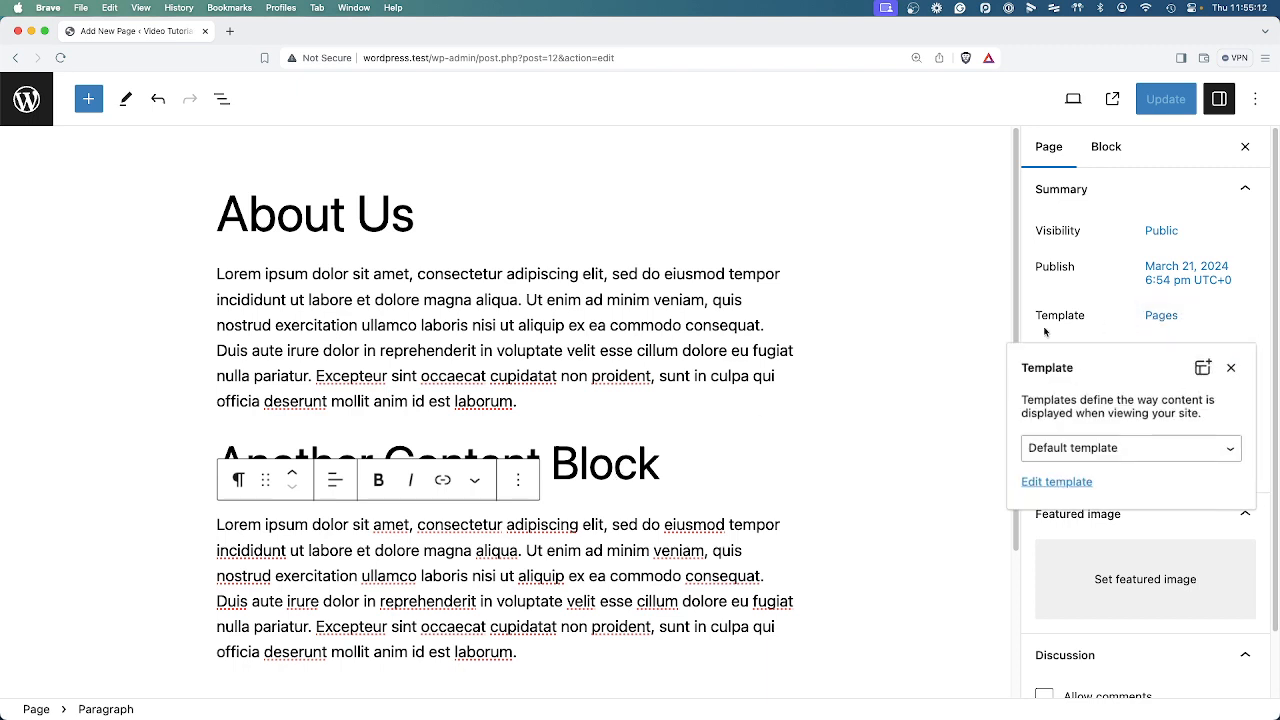
click(1083, 456)
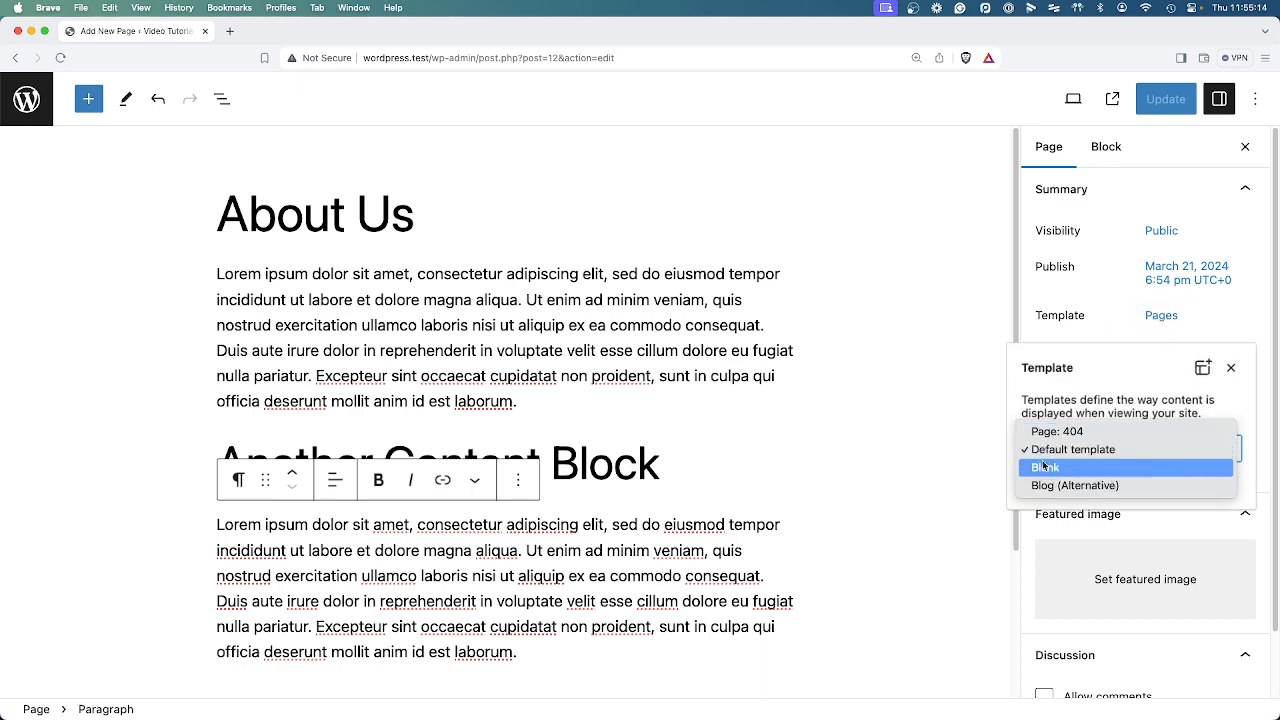
click(1080, 449)
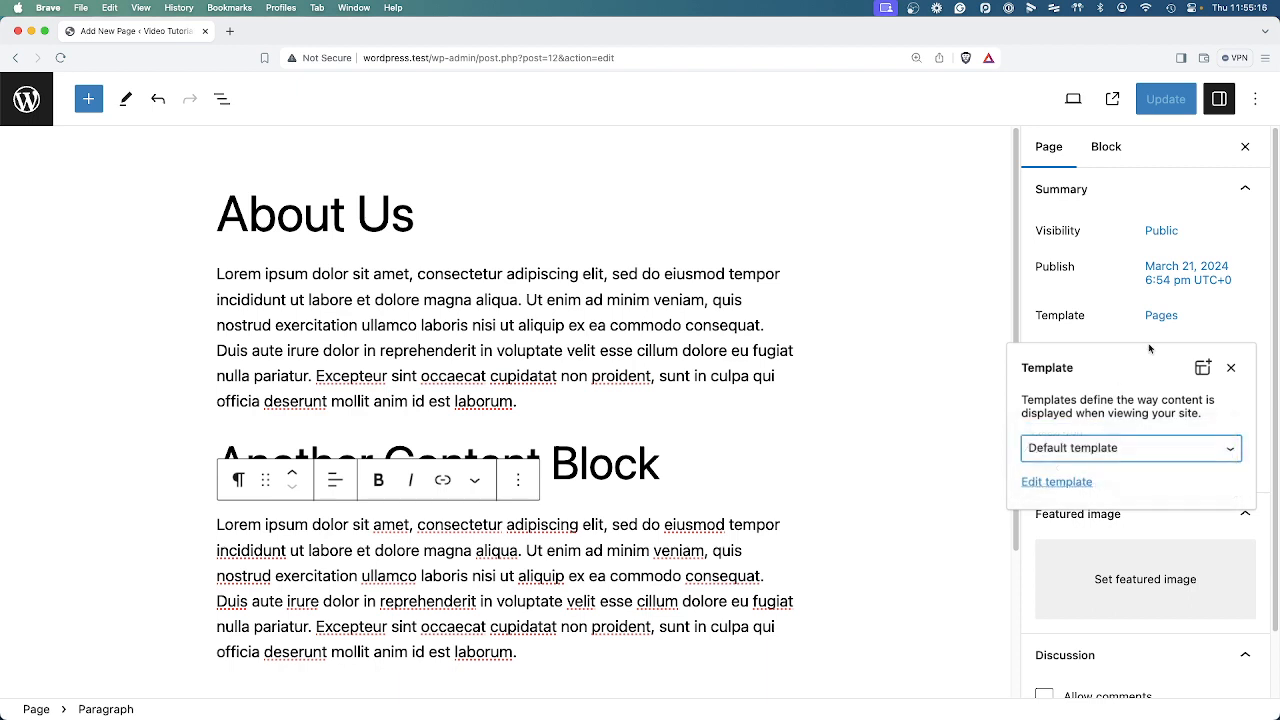
click(1207, 319)
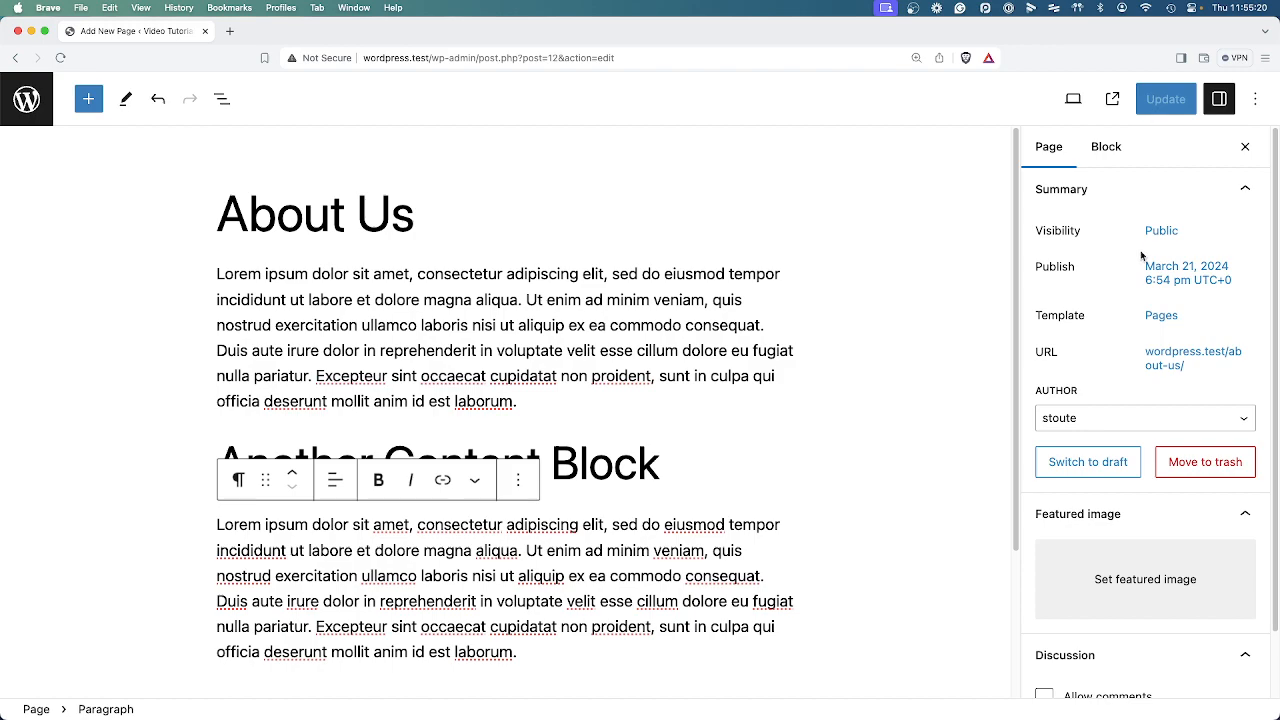
Preview the About Us page at Tablet and Mobile sizes, and return to the Desktop view.
click(1073, 99)
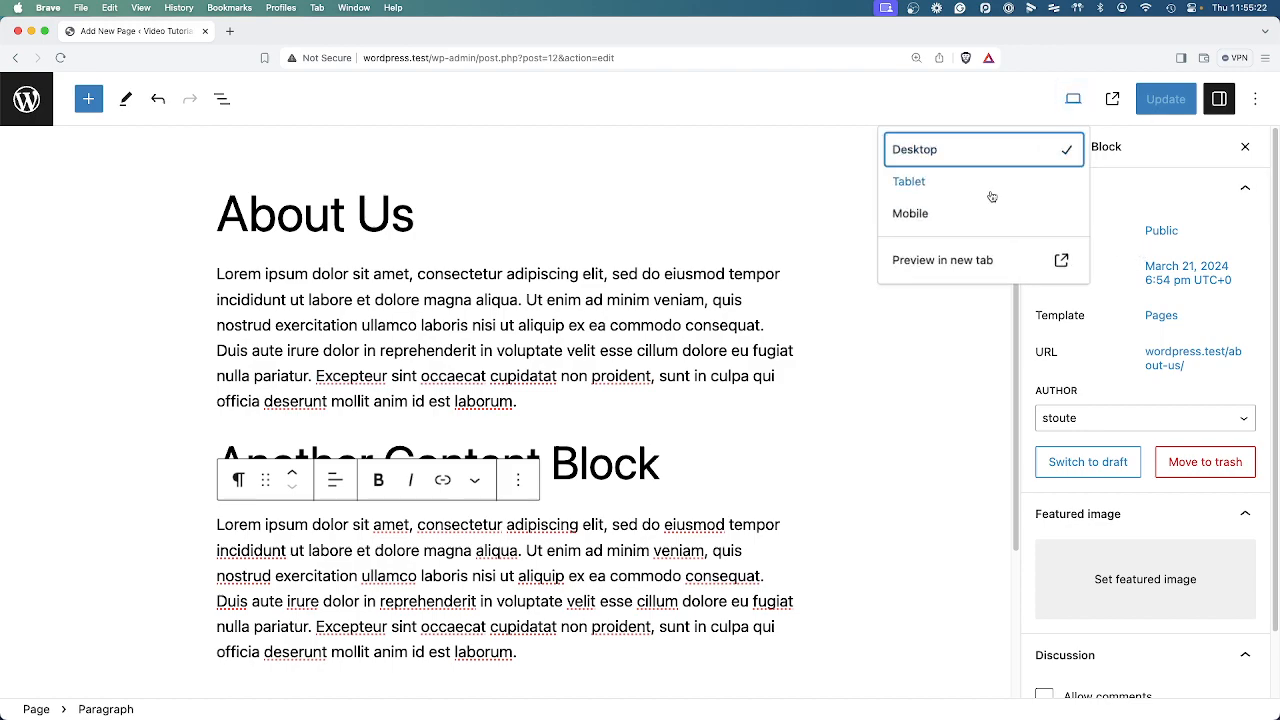
click(985, 182)
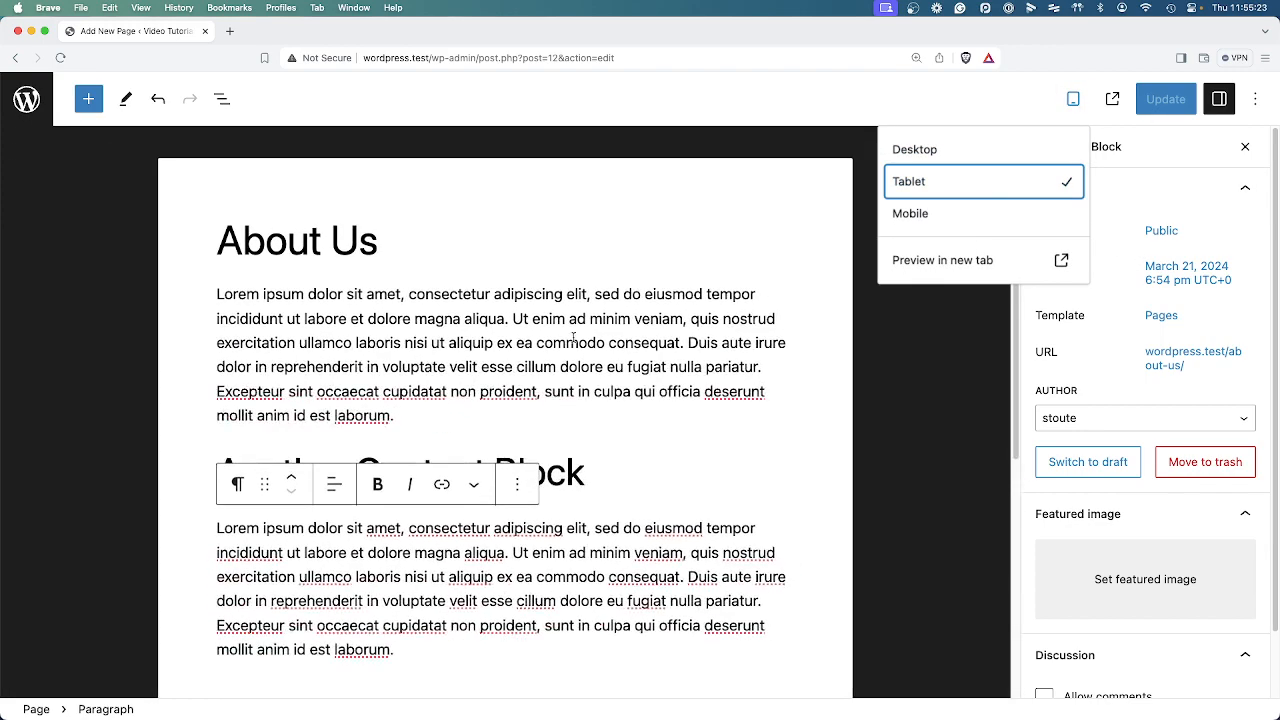
click(930, 213)
scroll(563, 483, down, 5)
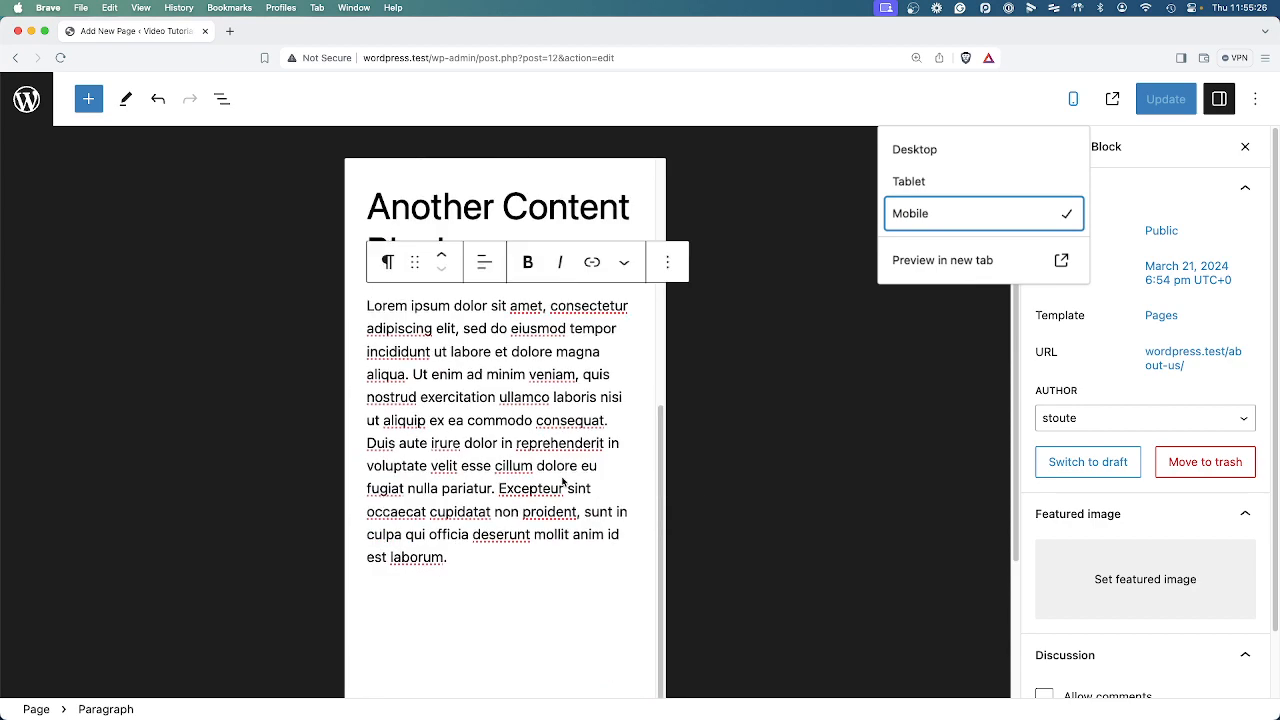
scroll(563, 483, up, 5)
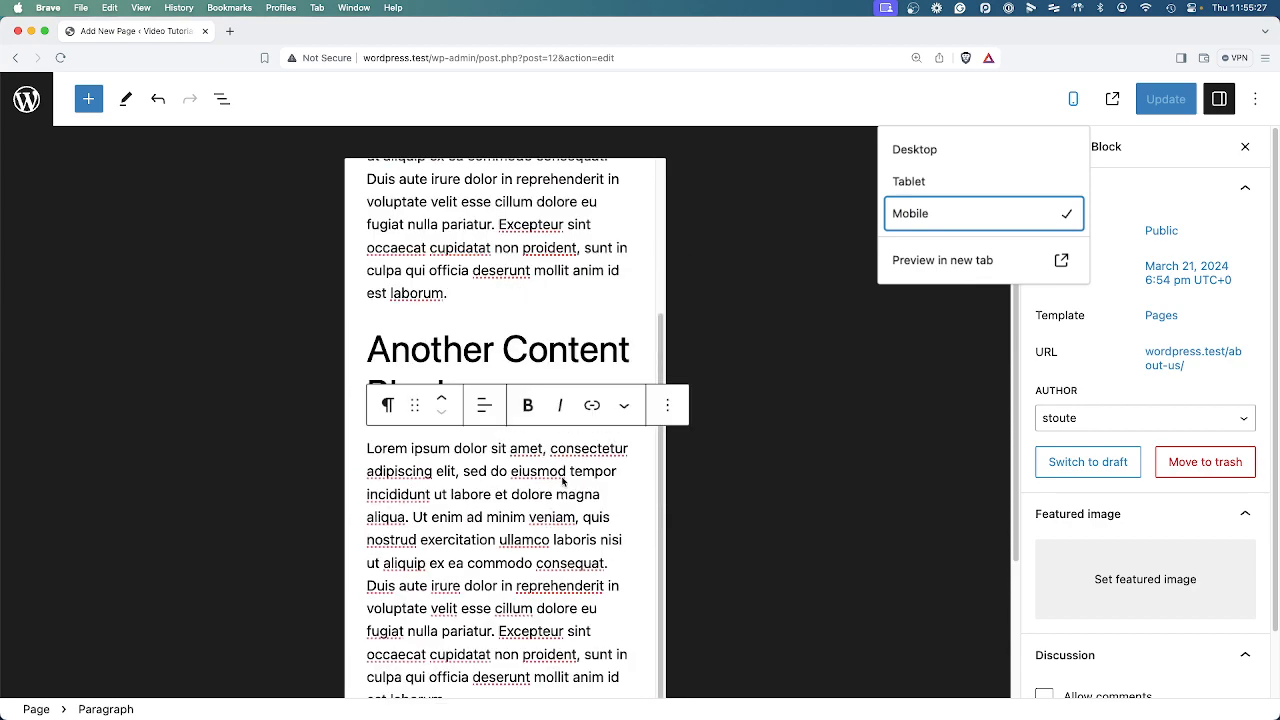
click(920, 184)
click(920, 151)
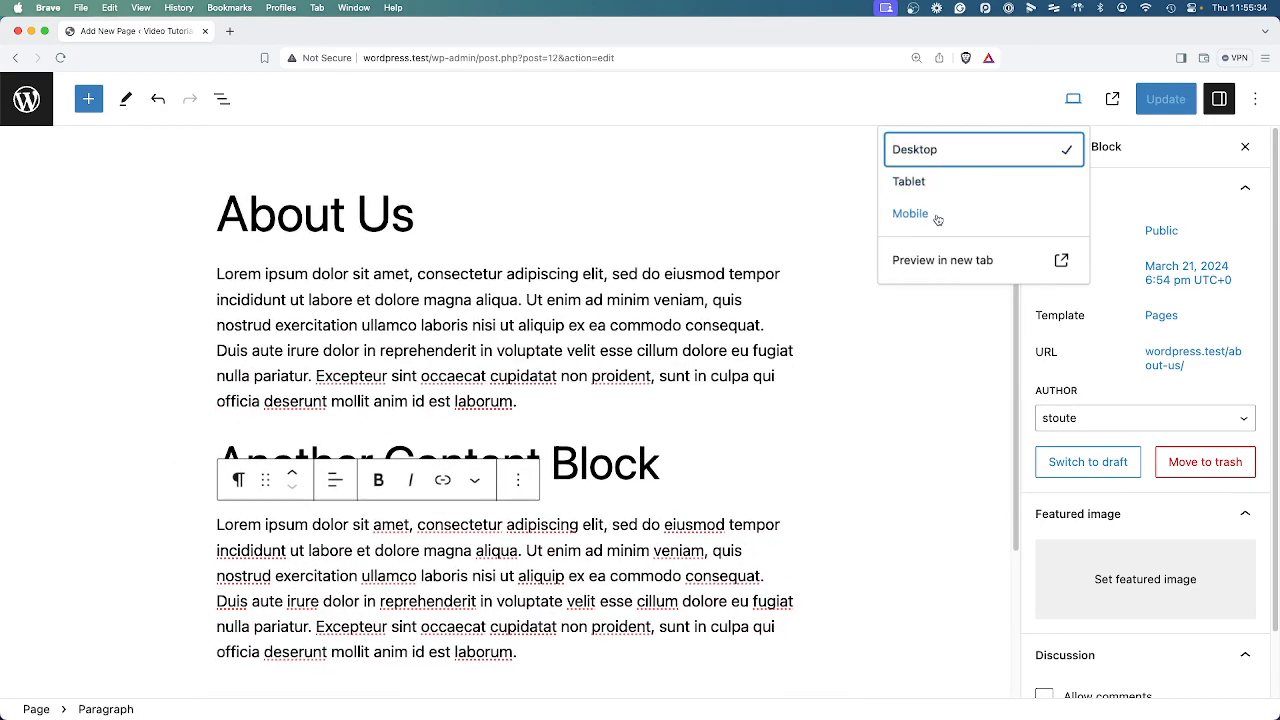
click(1073, 100)
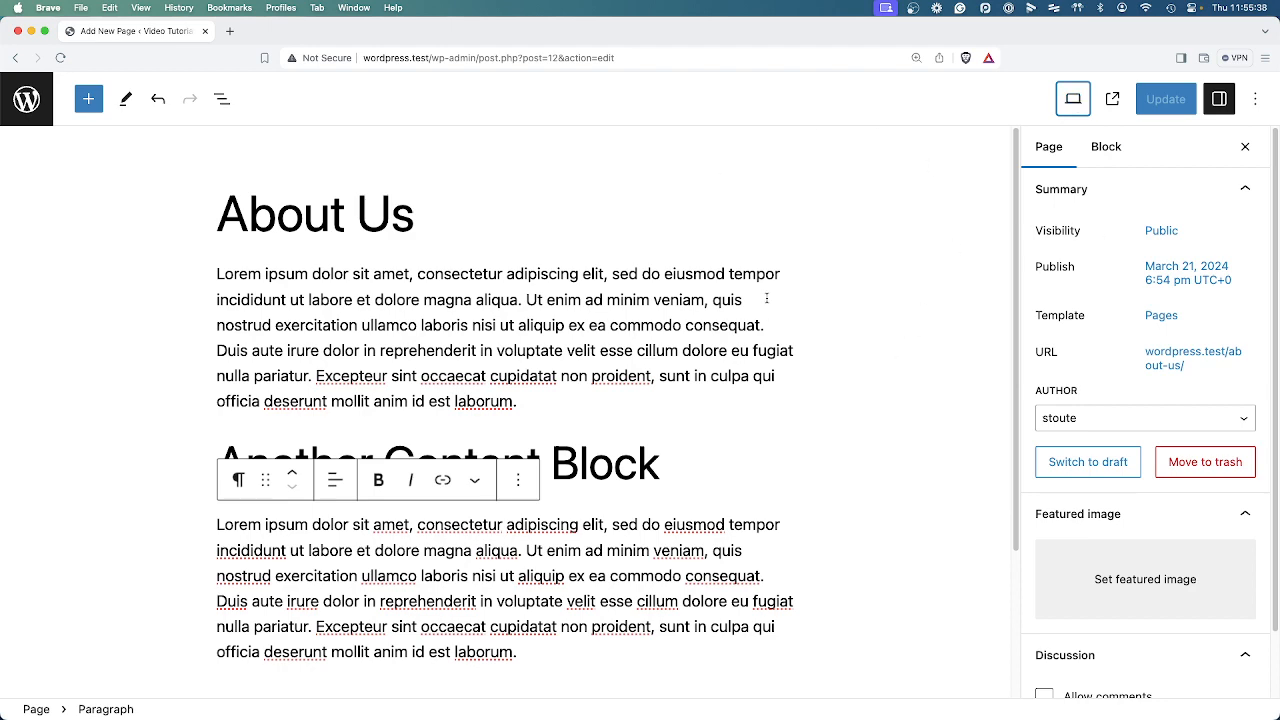
Open the live About Us page in a new browser tab and look through its content.
click(1113, 100)
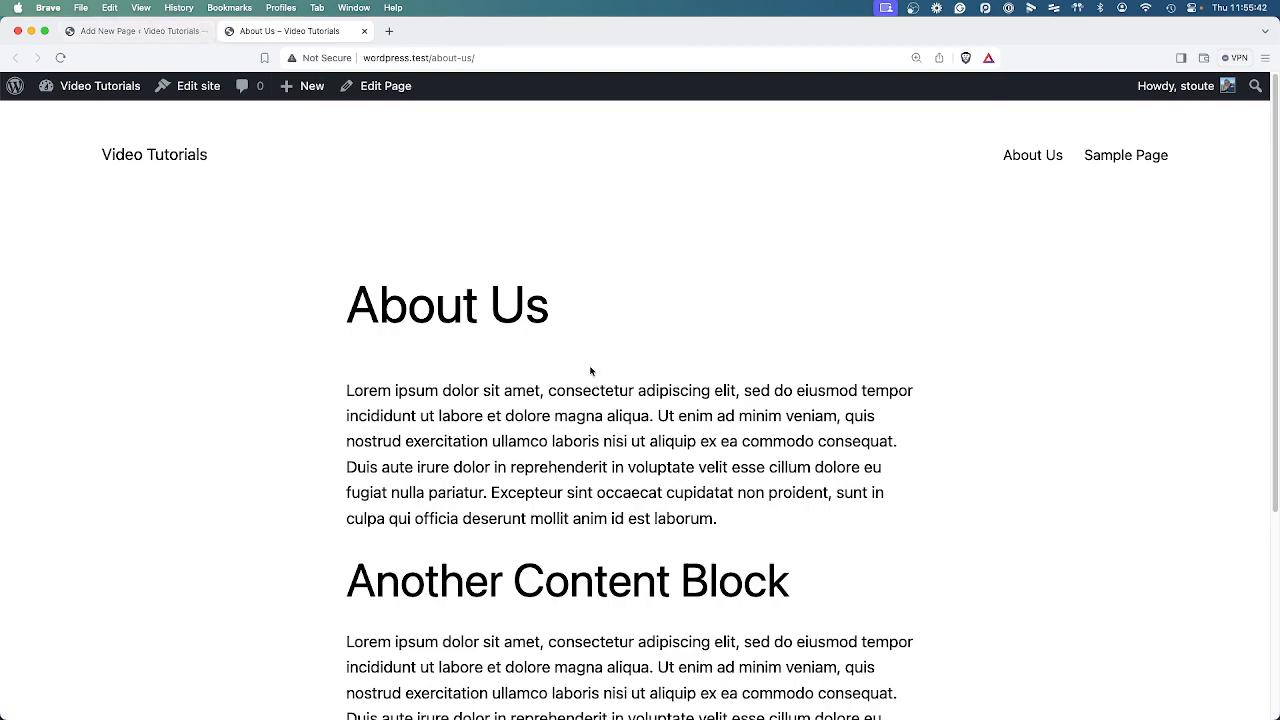
scroll(620, 410, down, 5)
scroll(633, 431, up, 5)
scroll(625, 415, down, 2)
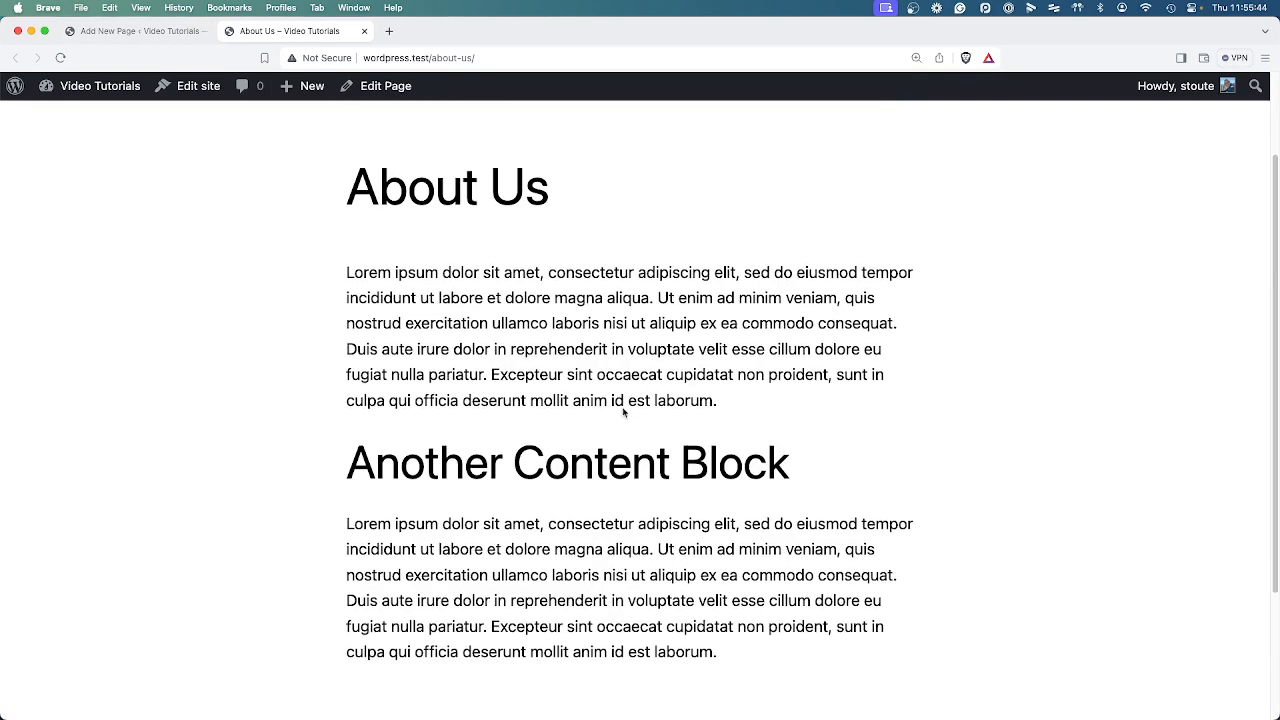
Compare the About Us paragraphs and heading in the page editor with their appearance on the live page.
click(131, 40)
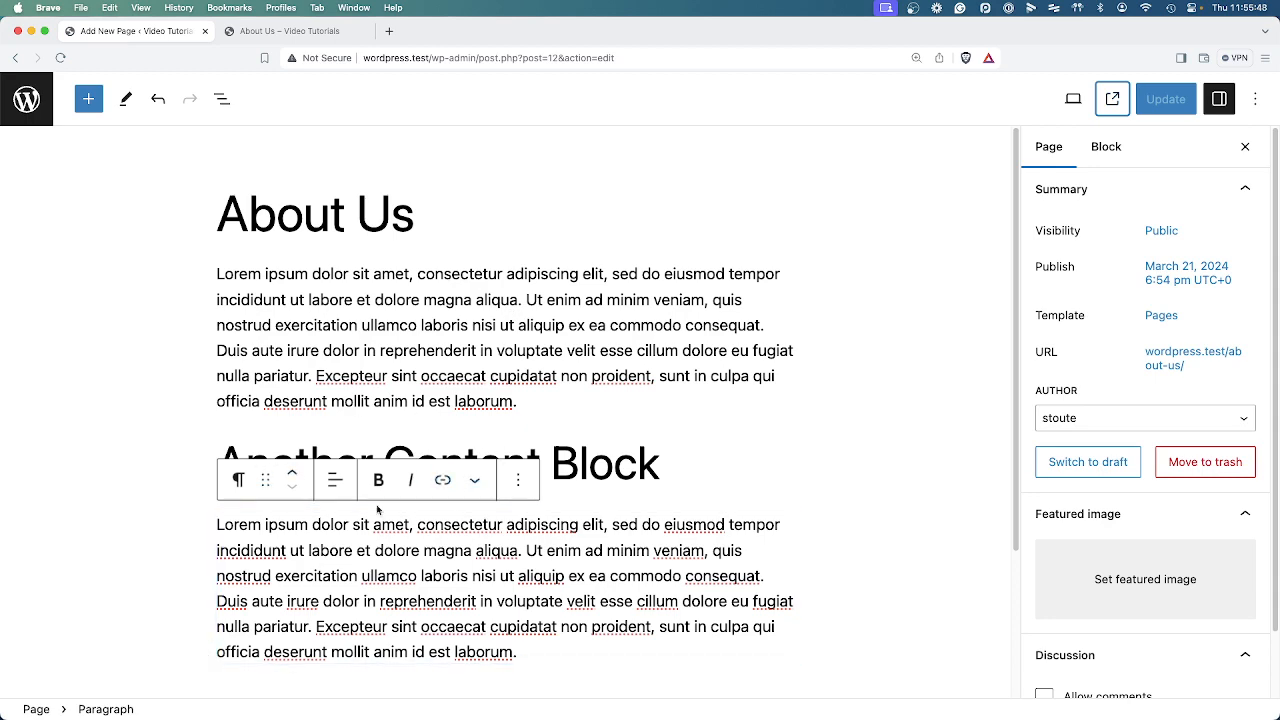
click(491, 401)
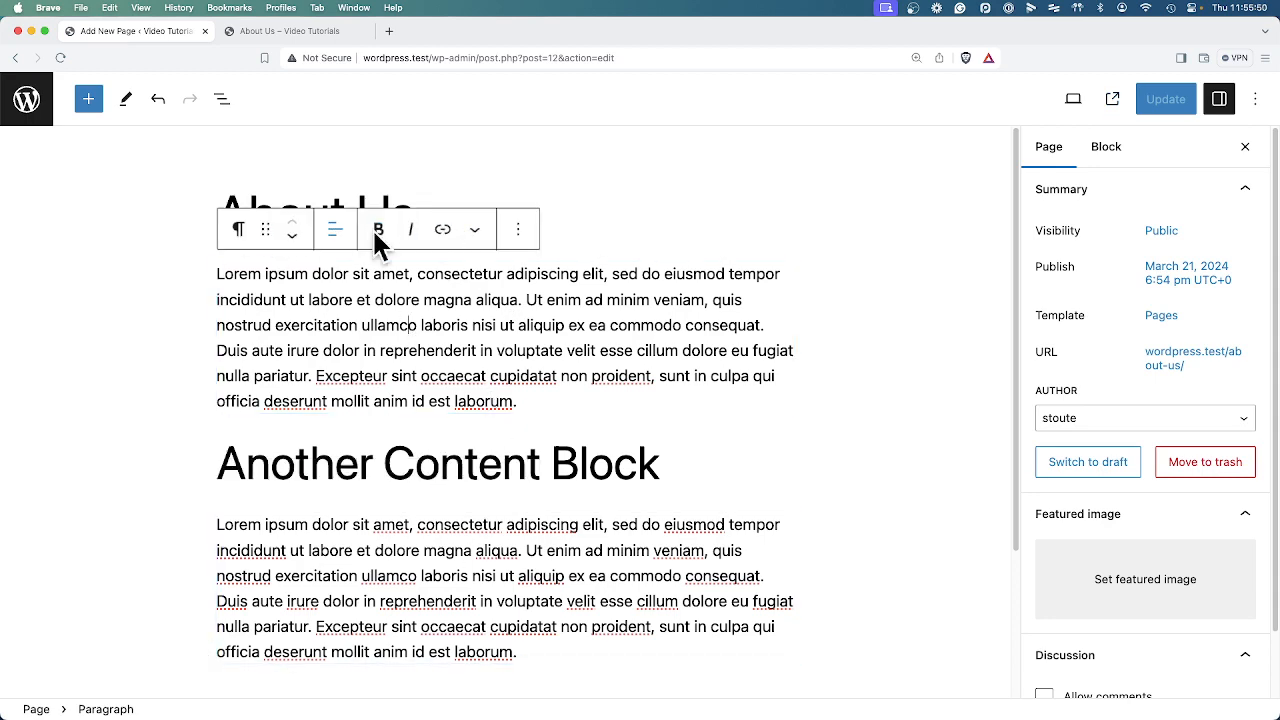
click(345, 31)
drag(490, 272, 633, 410)
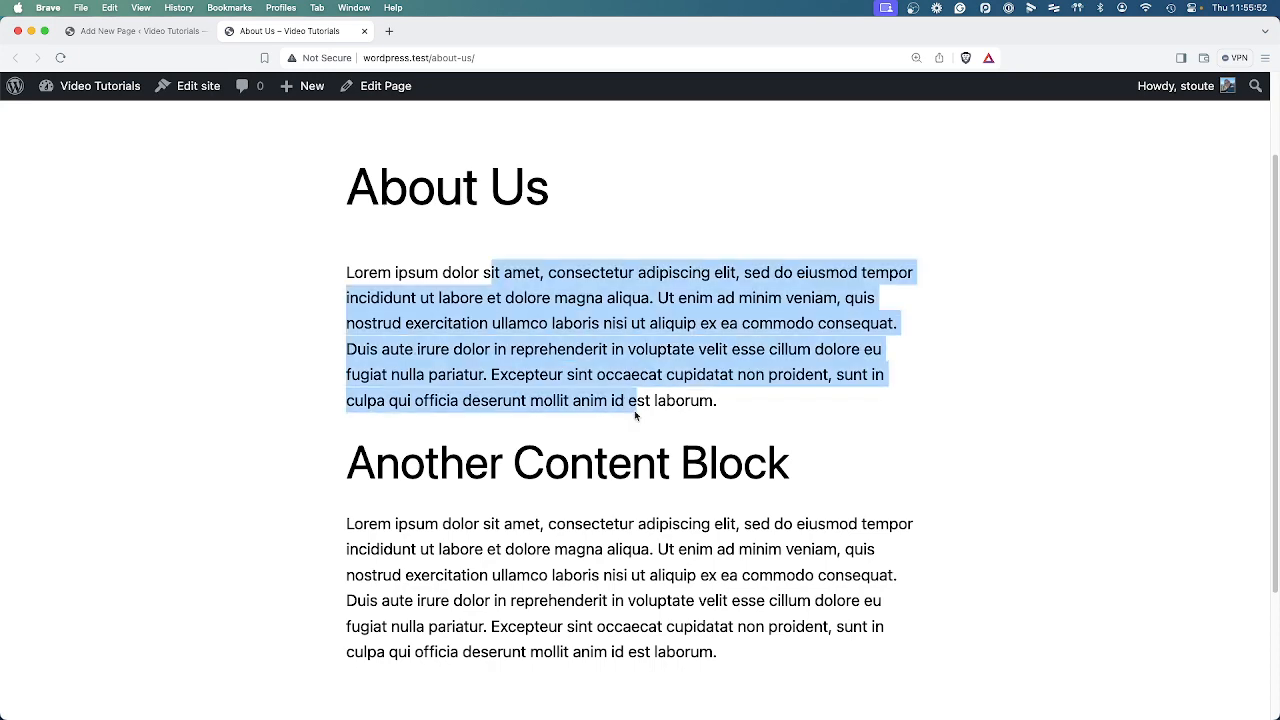
click(737, 434)
drag(546, 272, 684, 472)
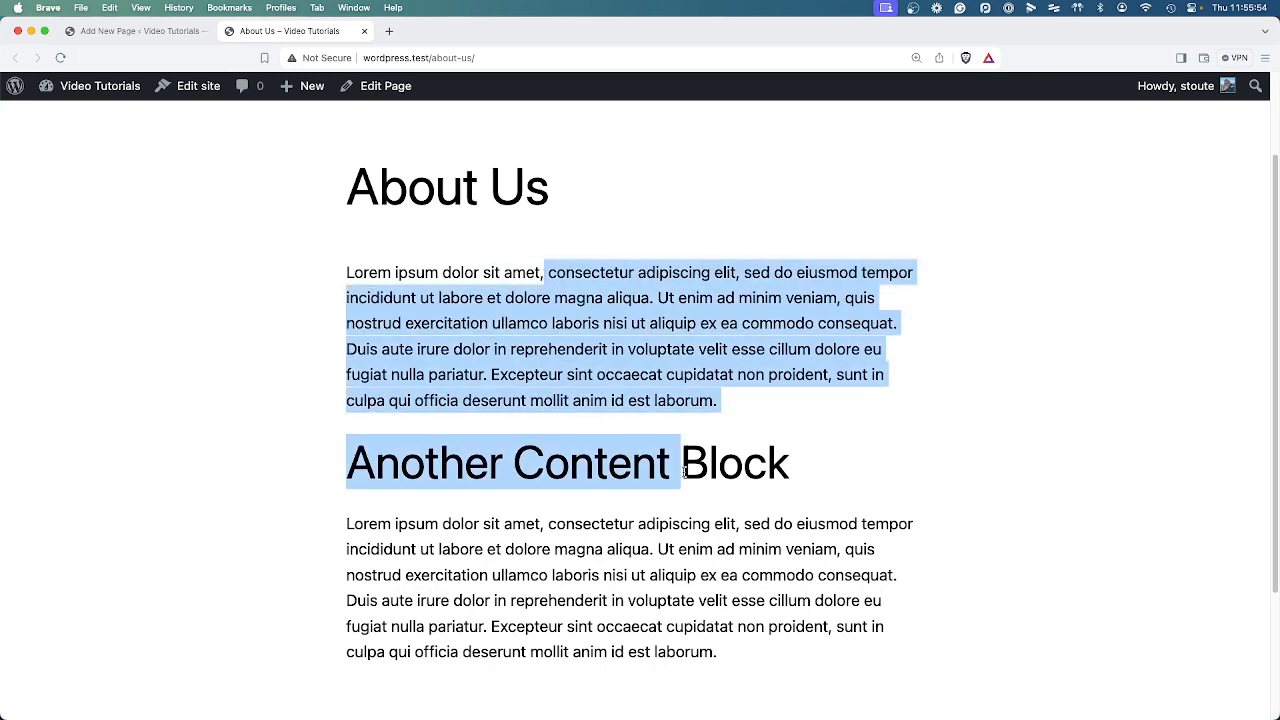
click(703, 551)
scroll(738, 565, down, 4)
scroll(736, 563, up, 6)
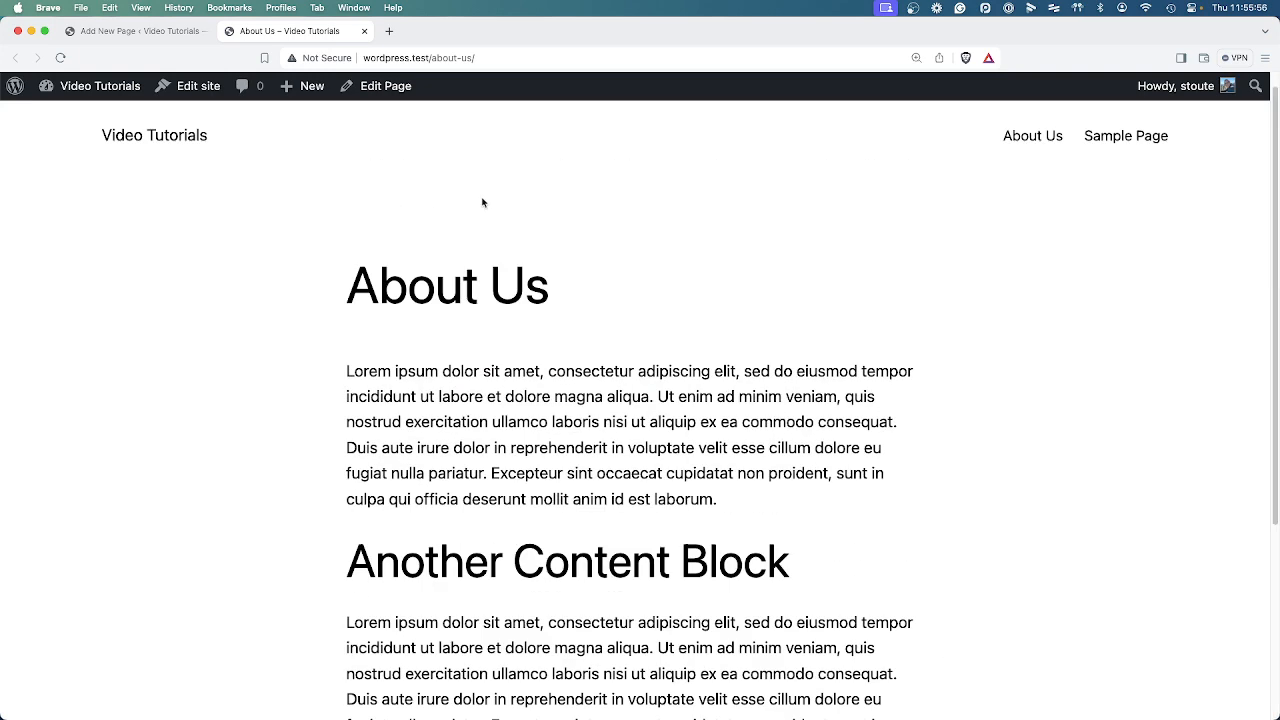
Upload the Black Yellow Classy Business YouTube Channel Art (4) PNG from Downloads as the About Us page's featured image and update the page.
click(210, 31)
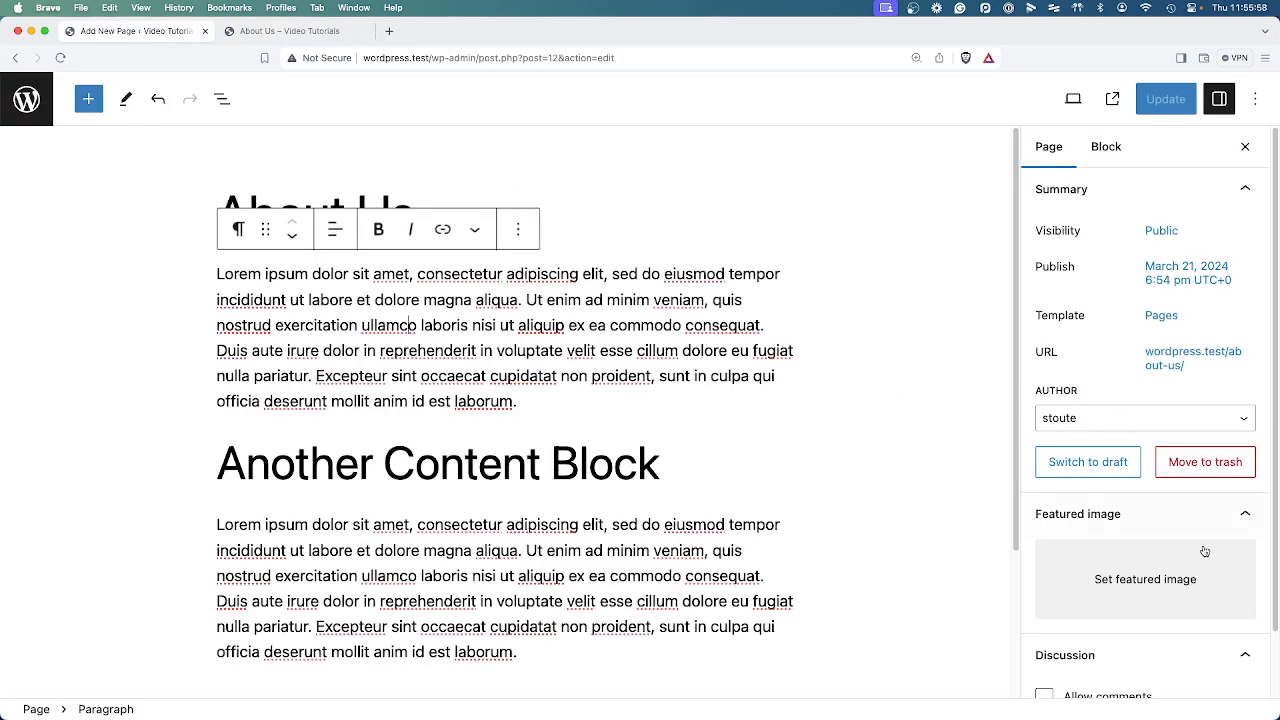
scroll(1140, 545, down, 2)
click(1148, 524)
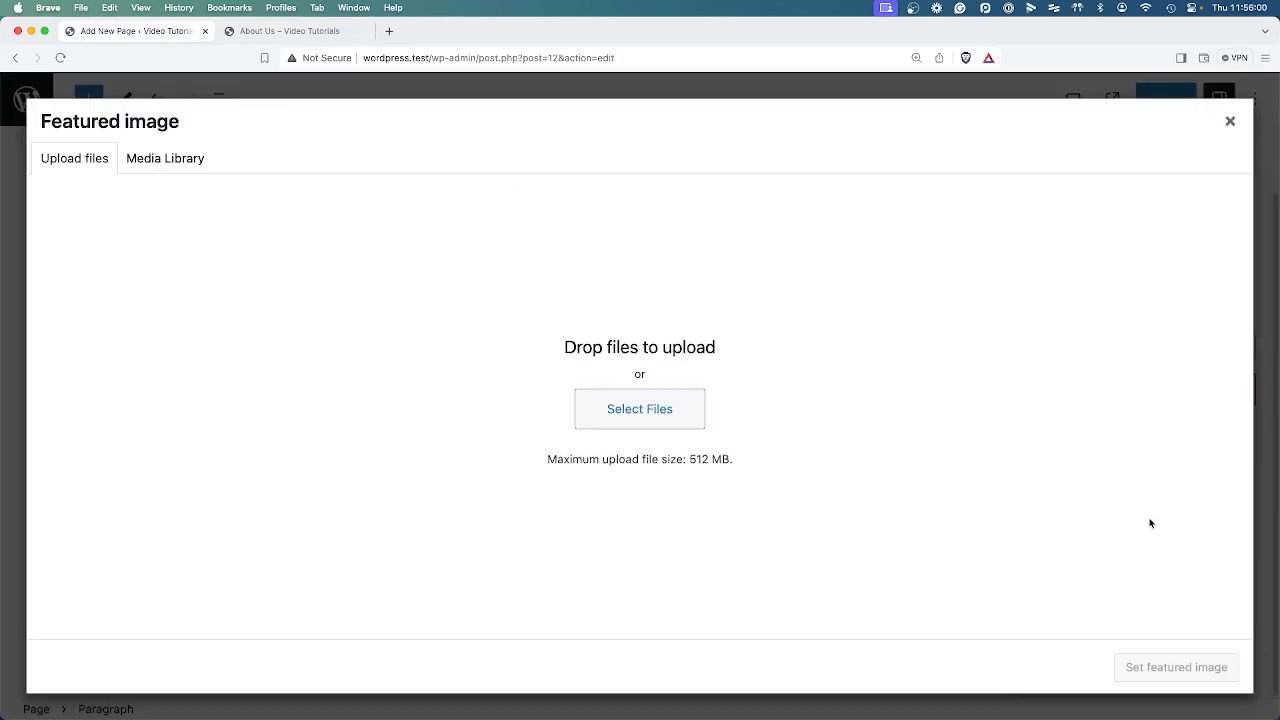
click(623, 410)
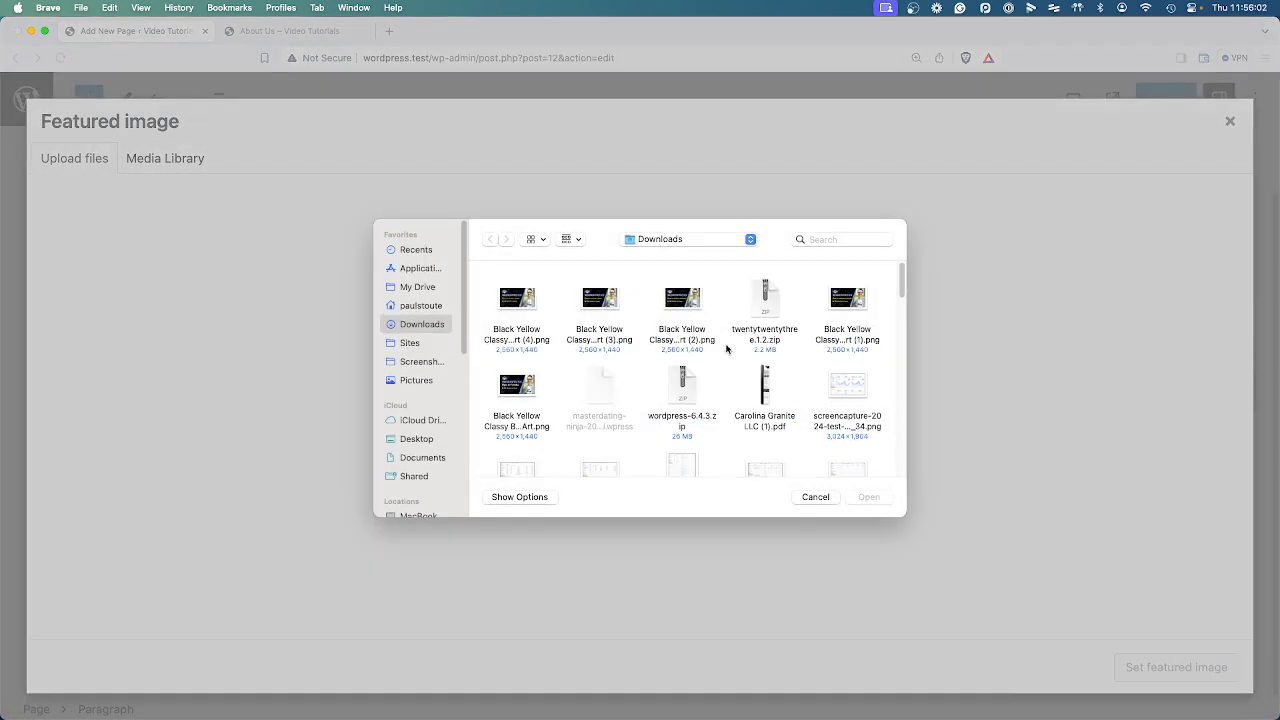
click(532, 312)
click(869, 498)
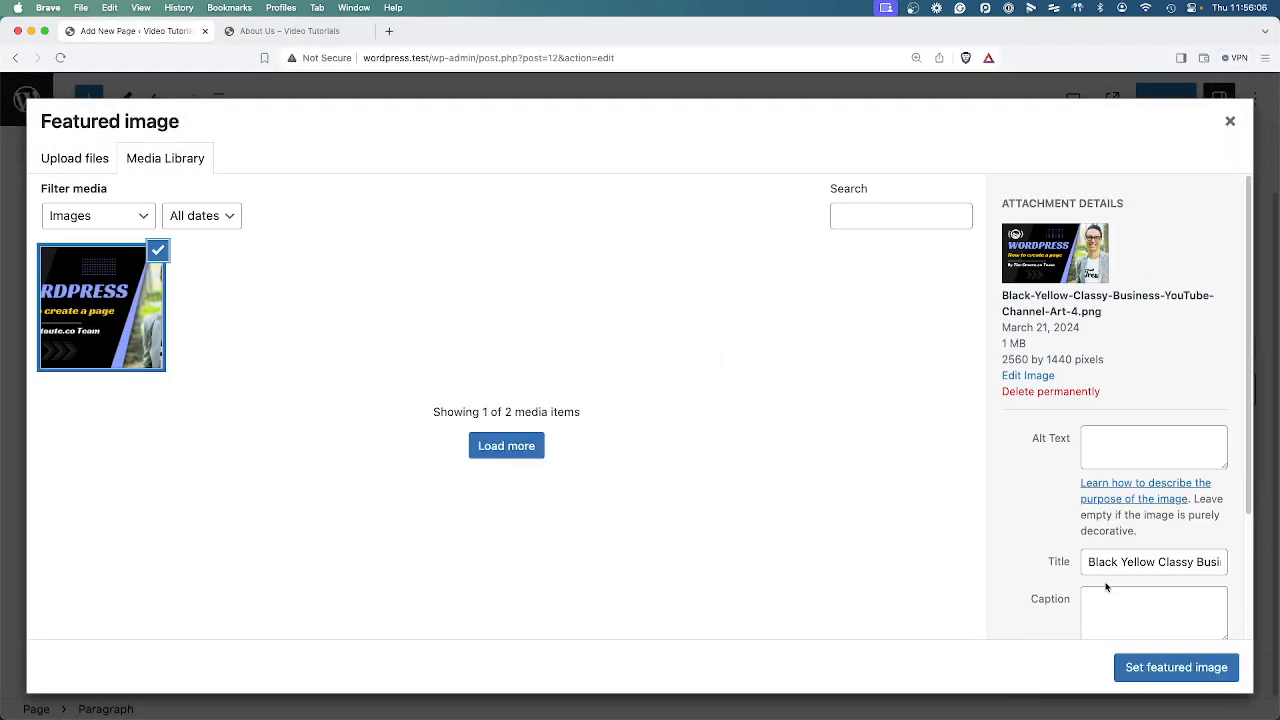
click(1217, 668)
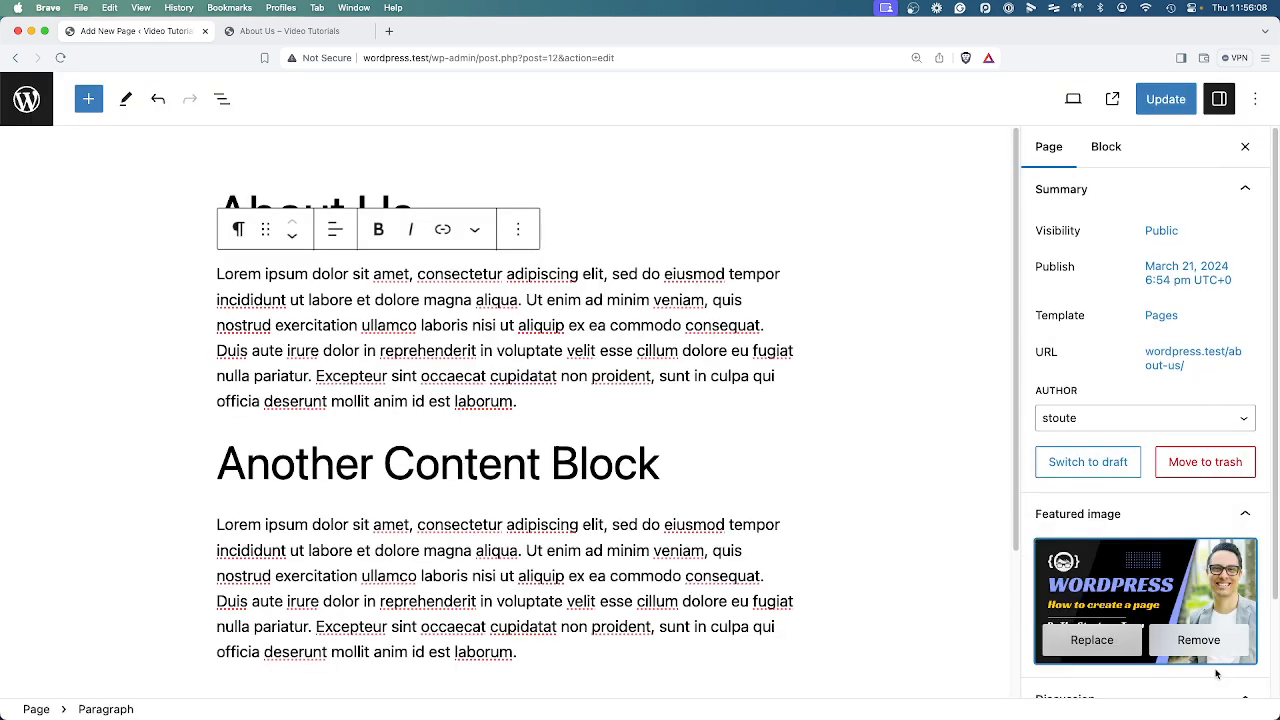
click(1165, 99)
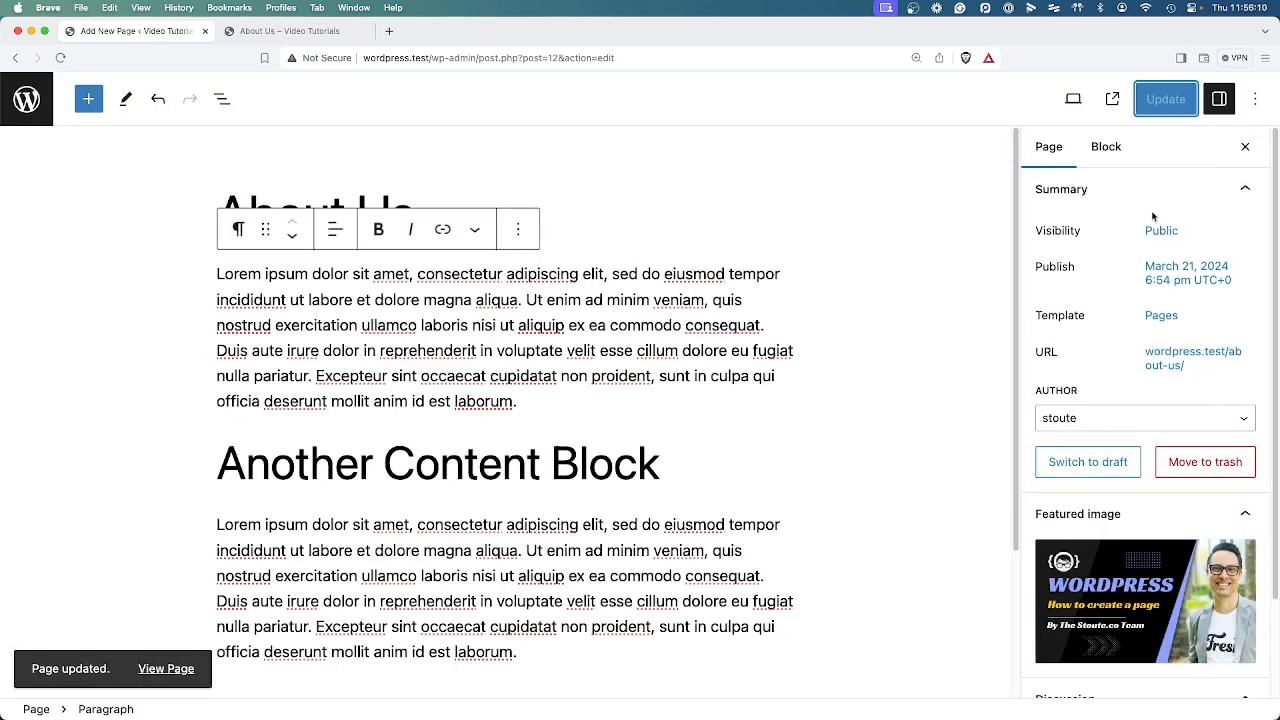
Allow comments on the About Us page and update it.
scroll(1176, 399, down, 2)
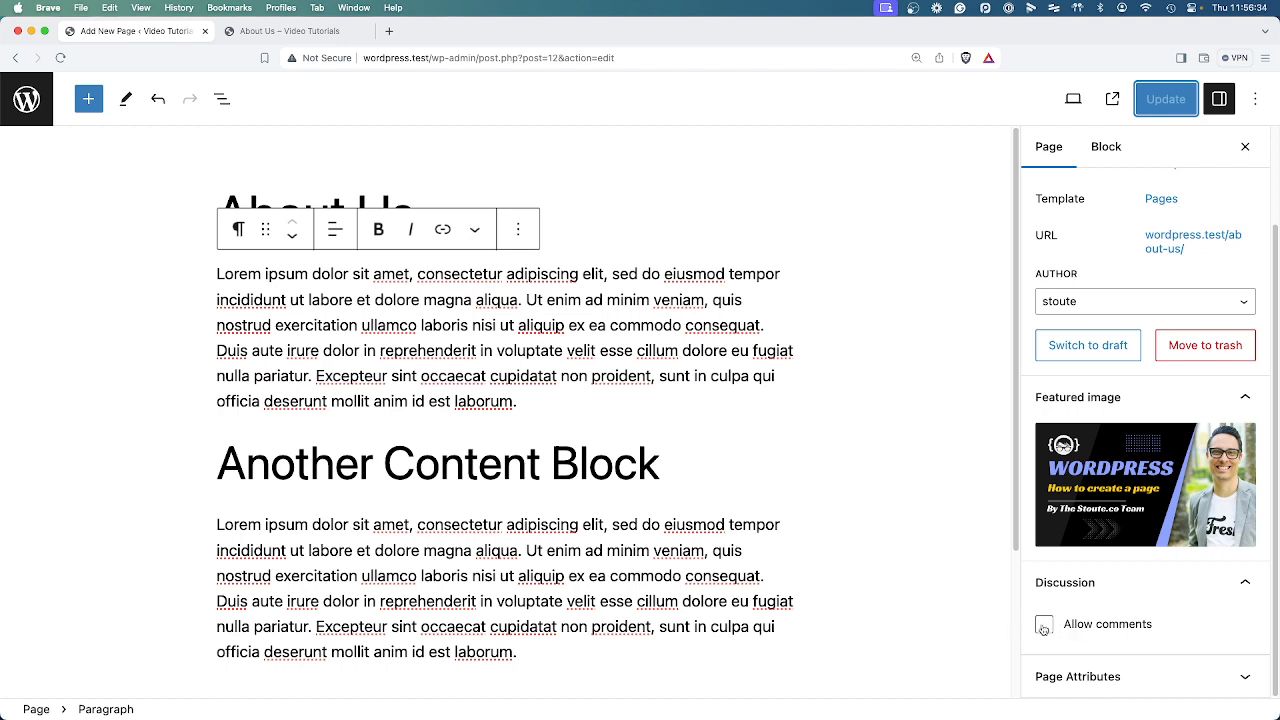
click(1101, 626)
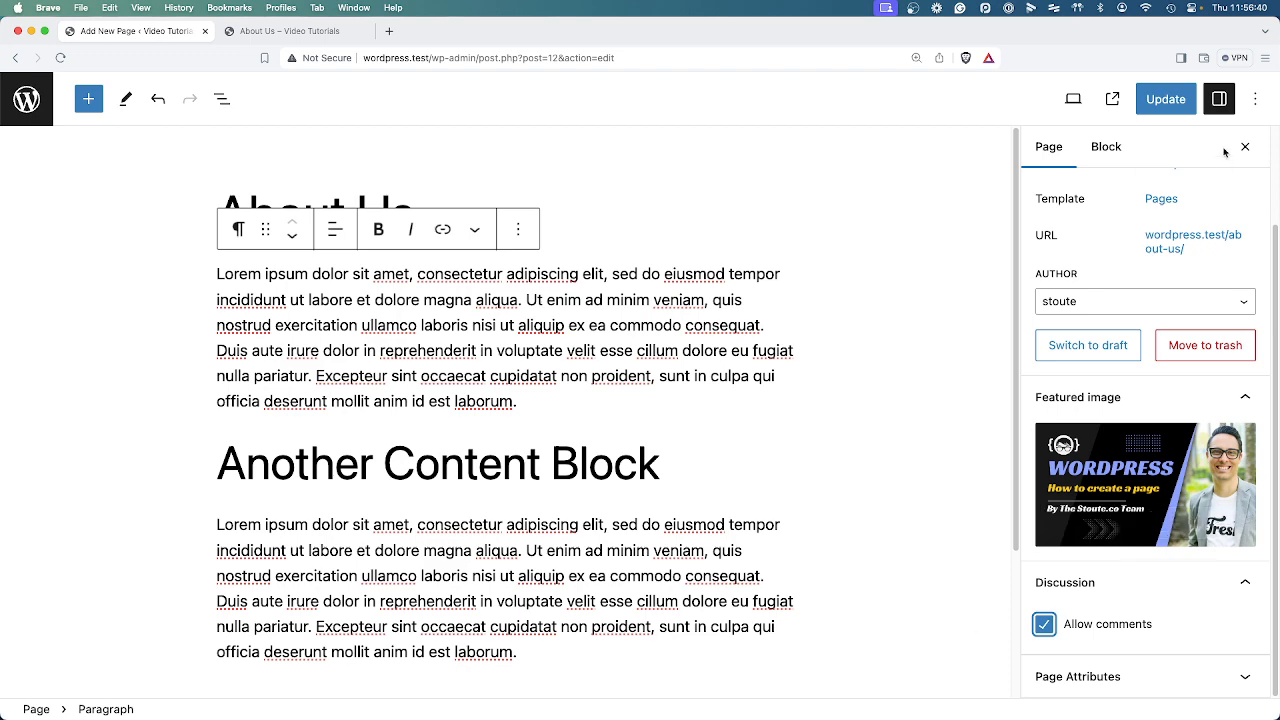
click(1165, 98)
Reload the live About Us page and examine its featured image and comments section.
click(300, 31)
right_click(693, 217)
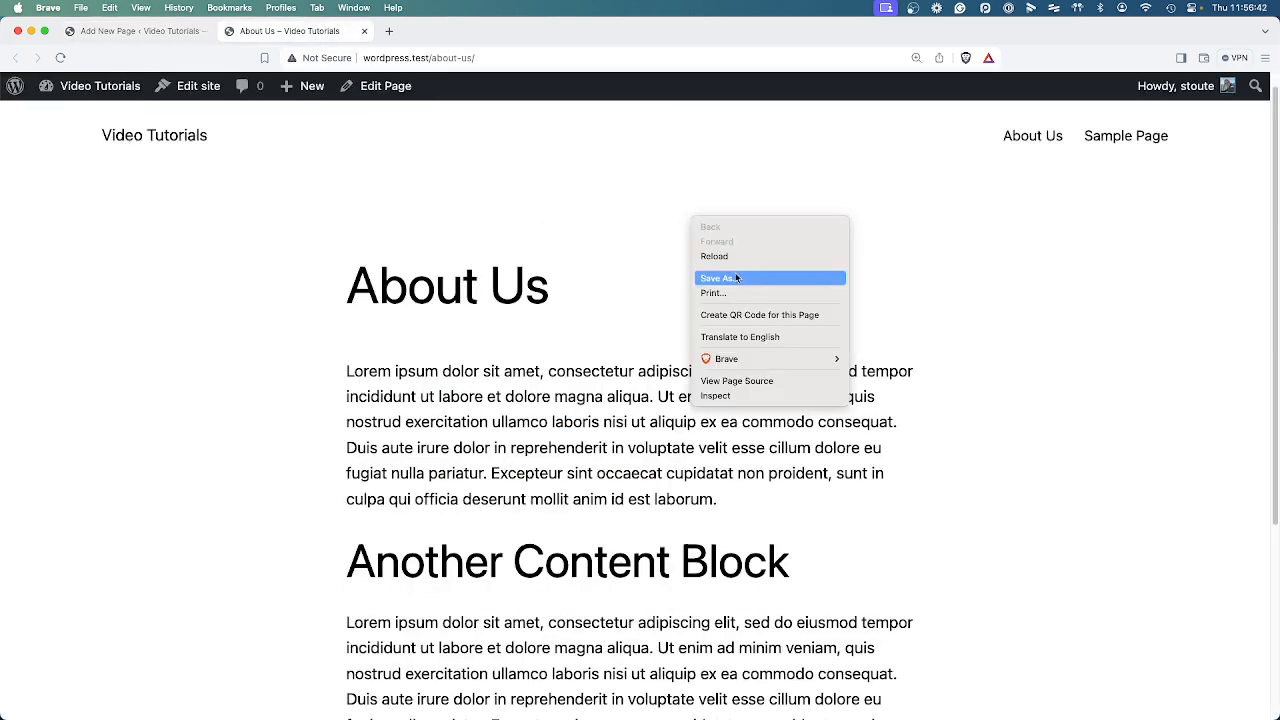
click(722, 256)
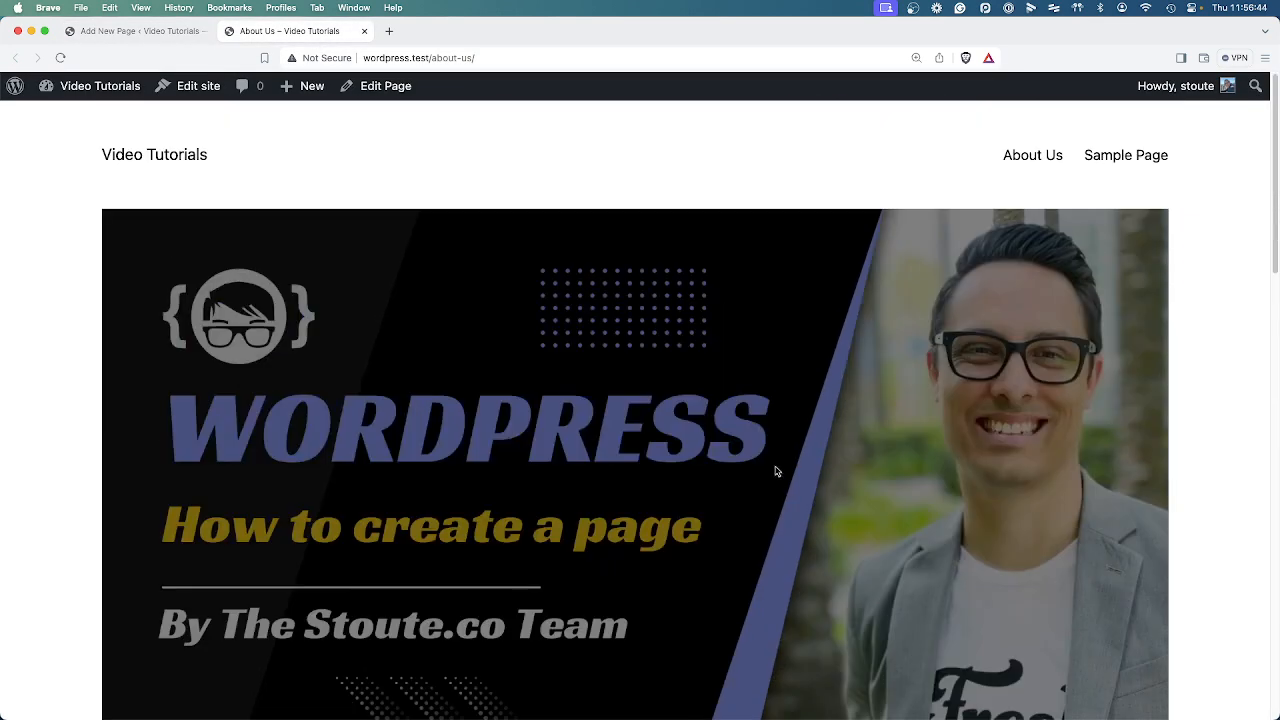
scroll(714, 514, down, 10)
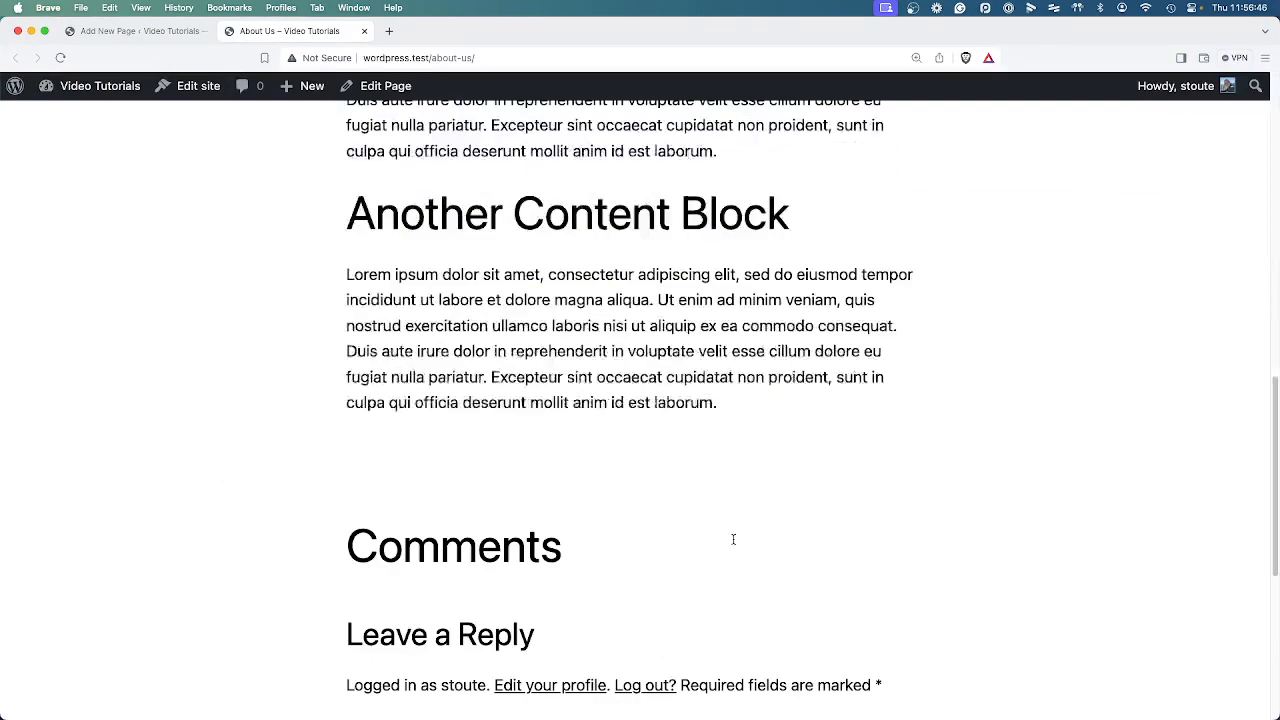
scroll(733, 539, down, 5)
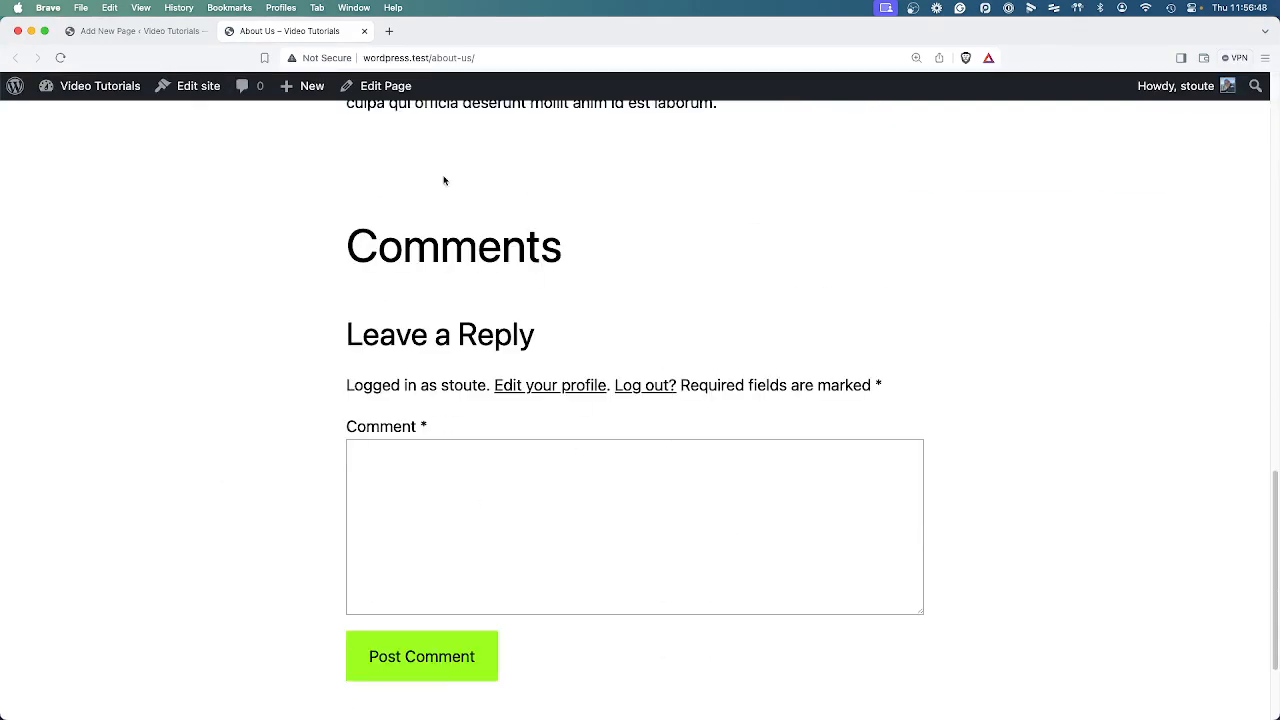
Return to the page editor and disallow comments on the About Us page.
click(140, 31)
mouse_move(1193, 538)
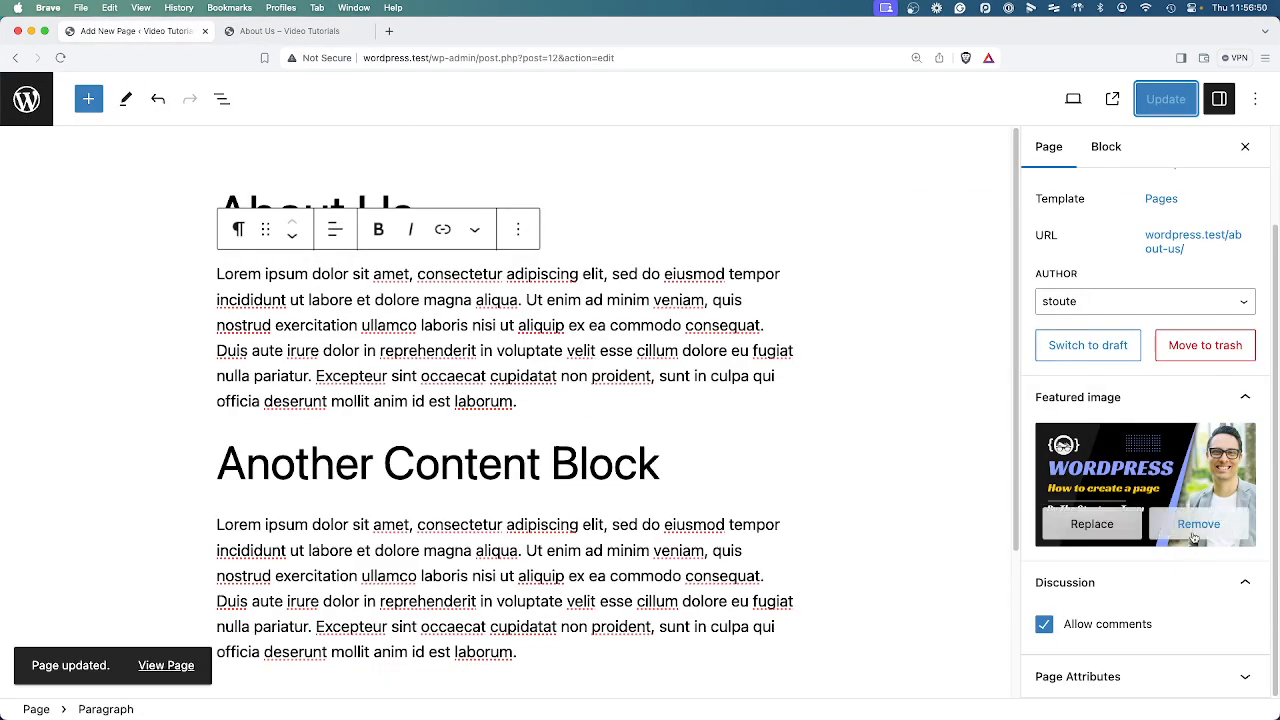
click(1057, 624)
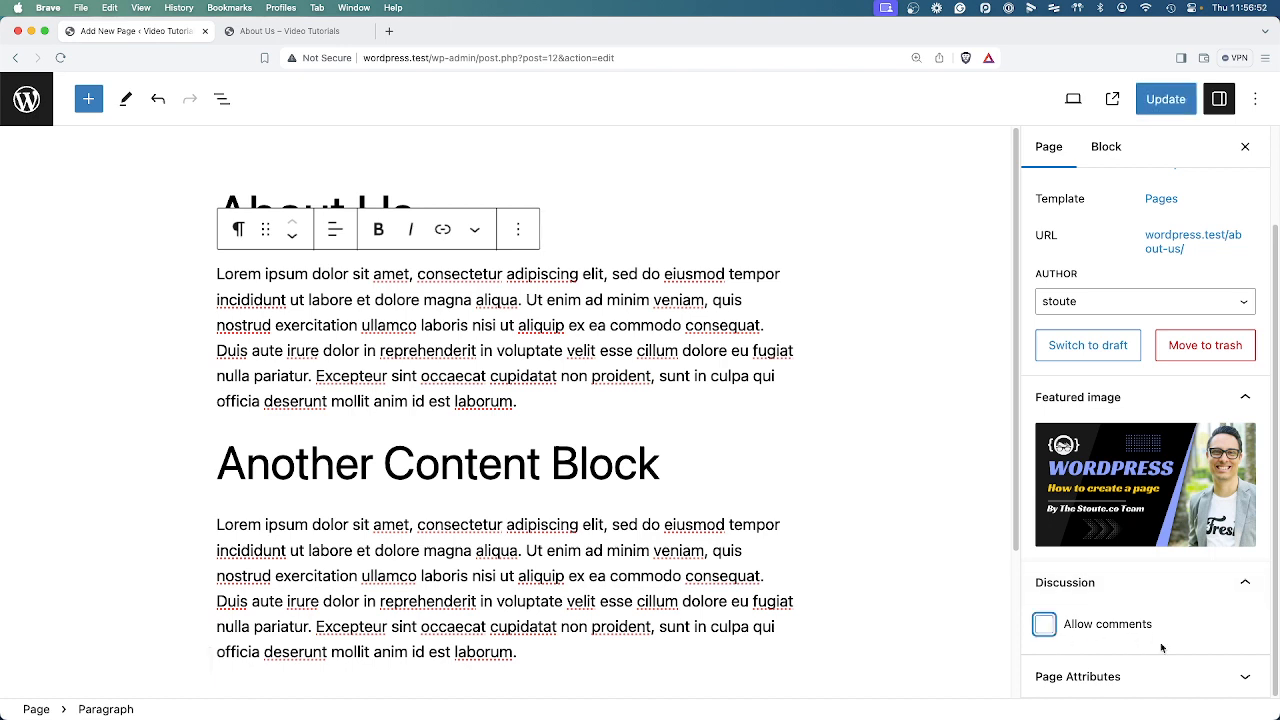
Set Sample Page as the parent of the About Us page in its page attributes and update the page.
click(1131, 675)
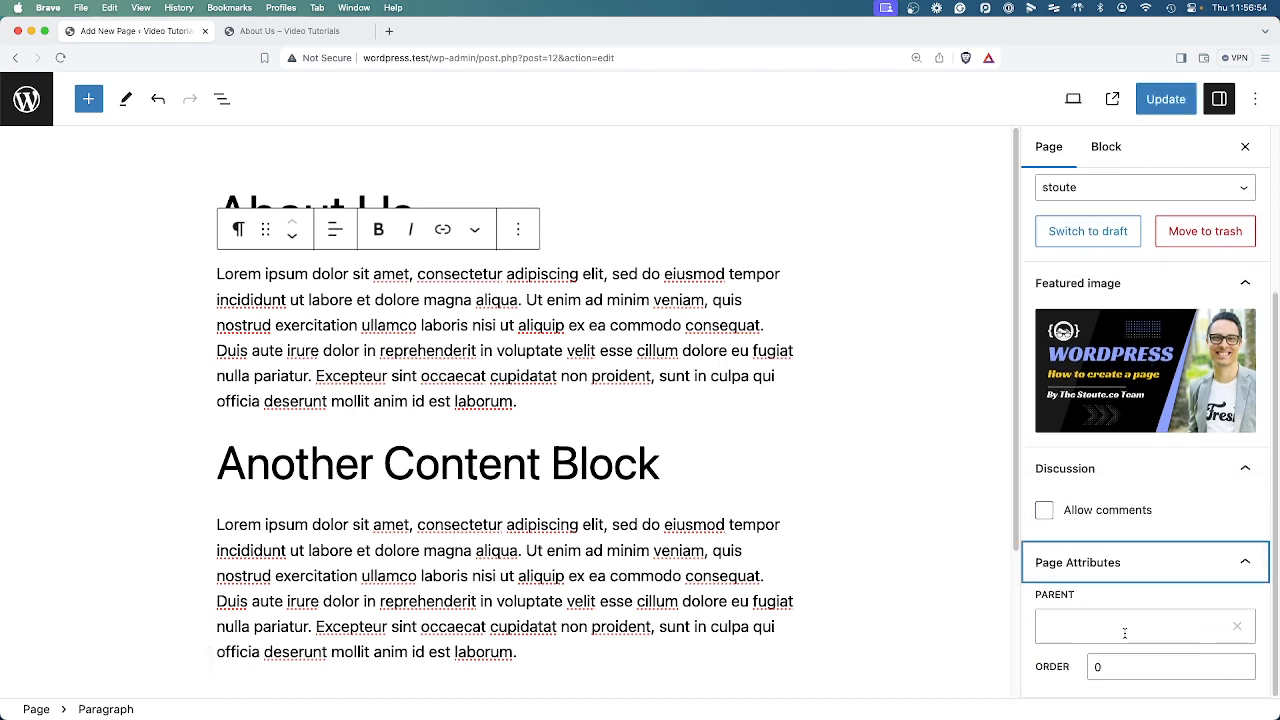
click(1155, 627)
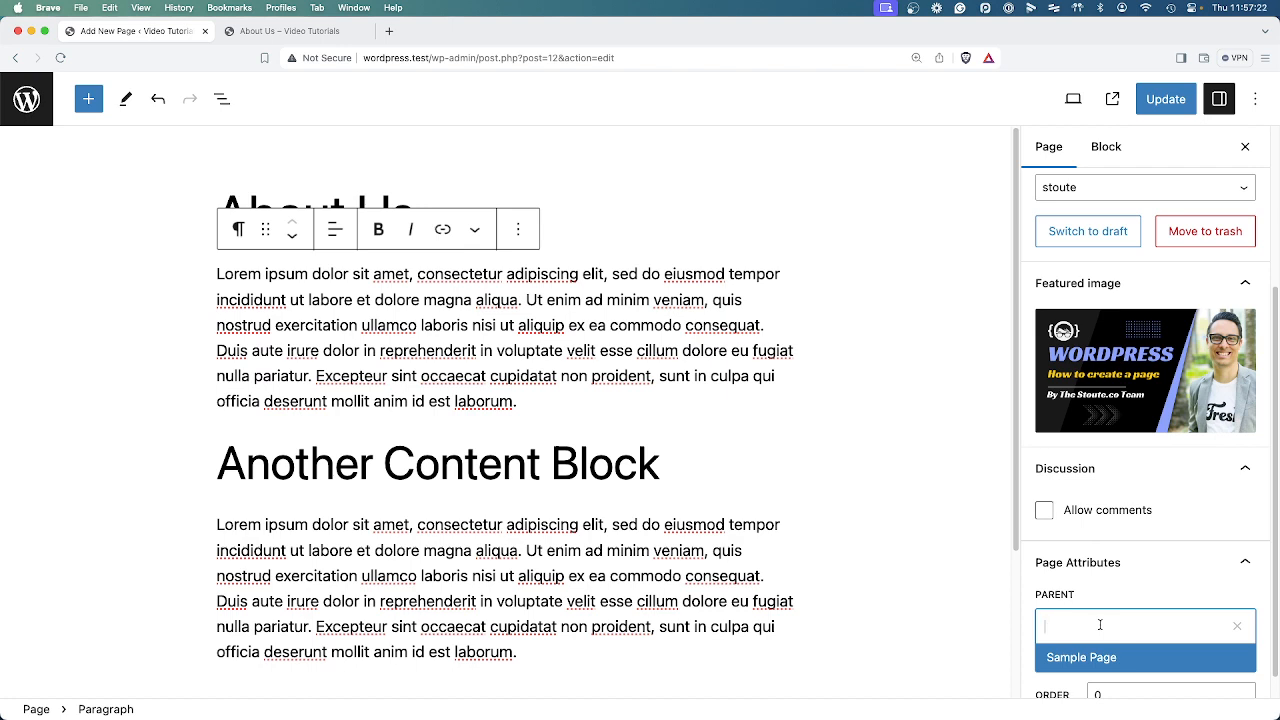
click(1101, 657)
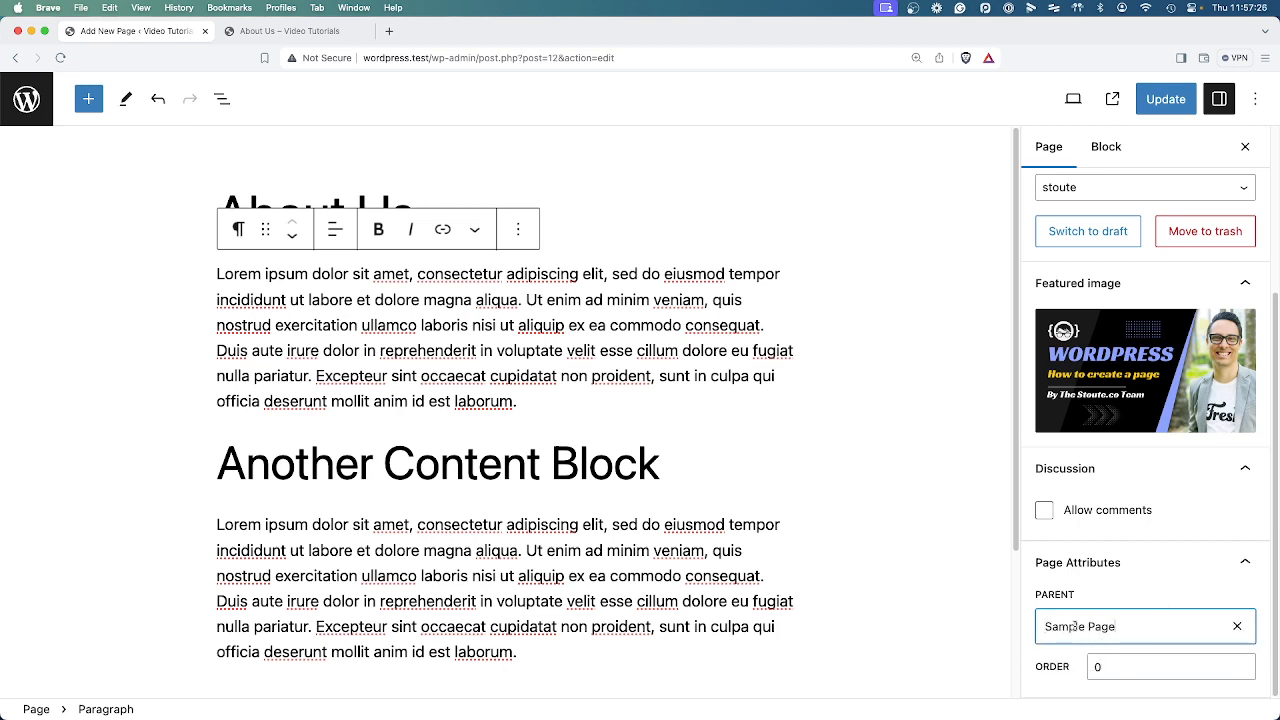
drag(1043, 627, 1133, 626)
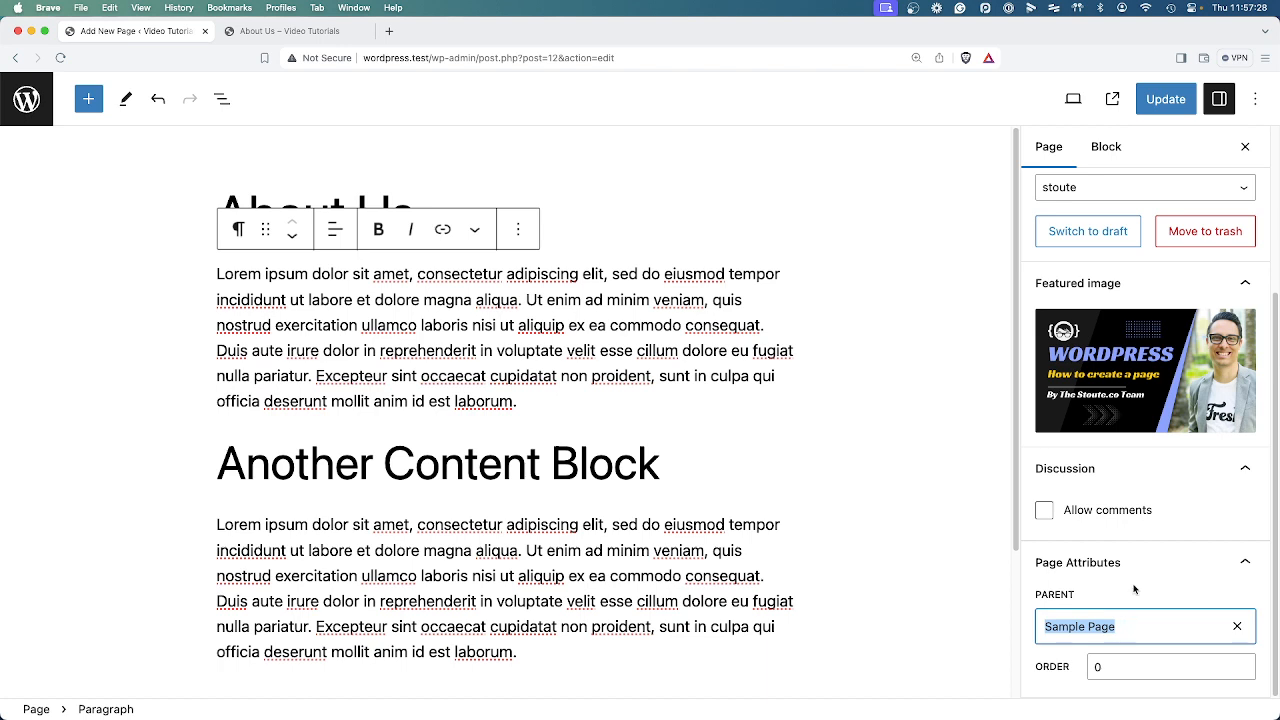
click(1133, 592)
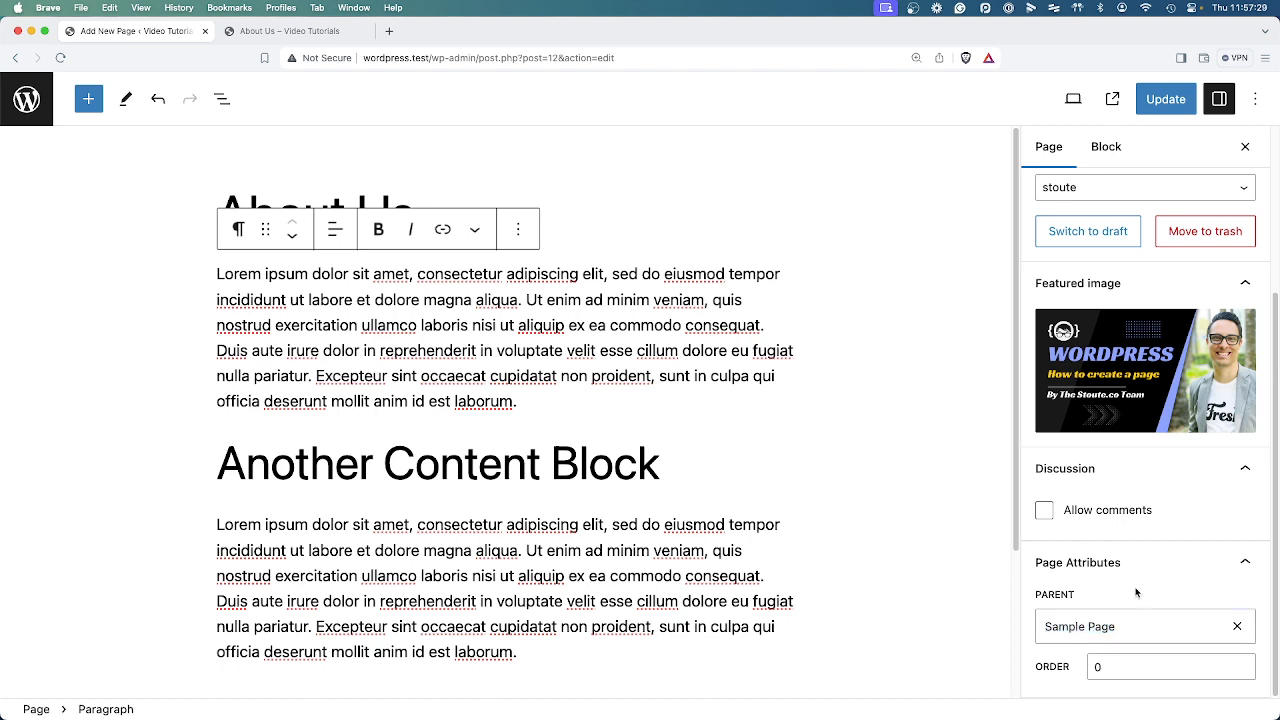
click(1165, 98)
Reload the live About Us page and examine the parent page's part of its URL.
click(300, 30)
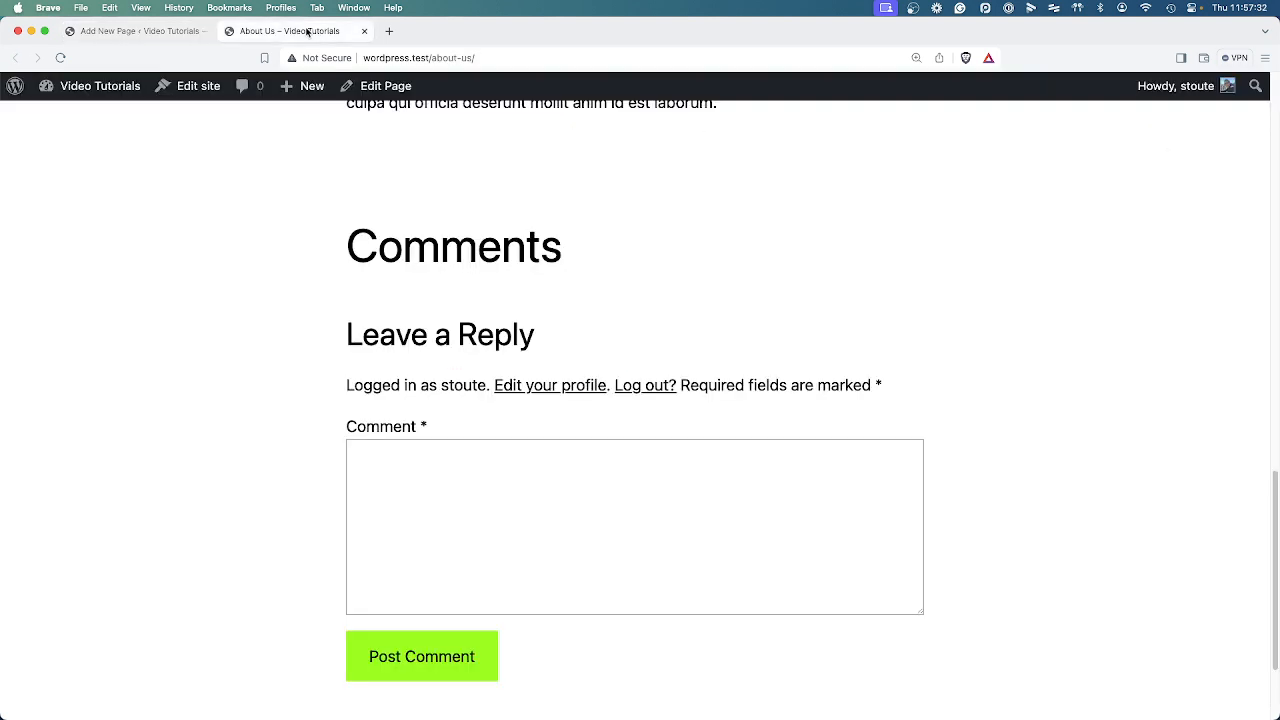
right_click(695, 188)
click(724, 223)
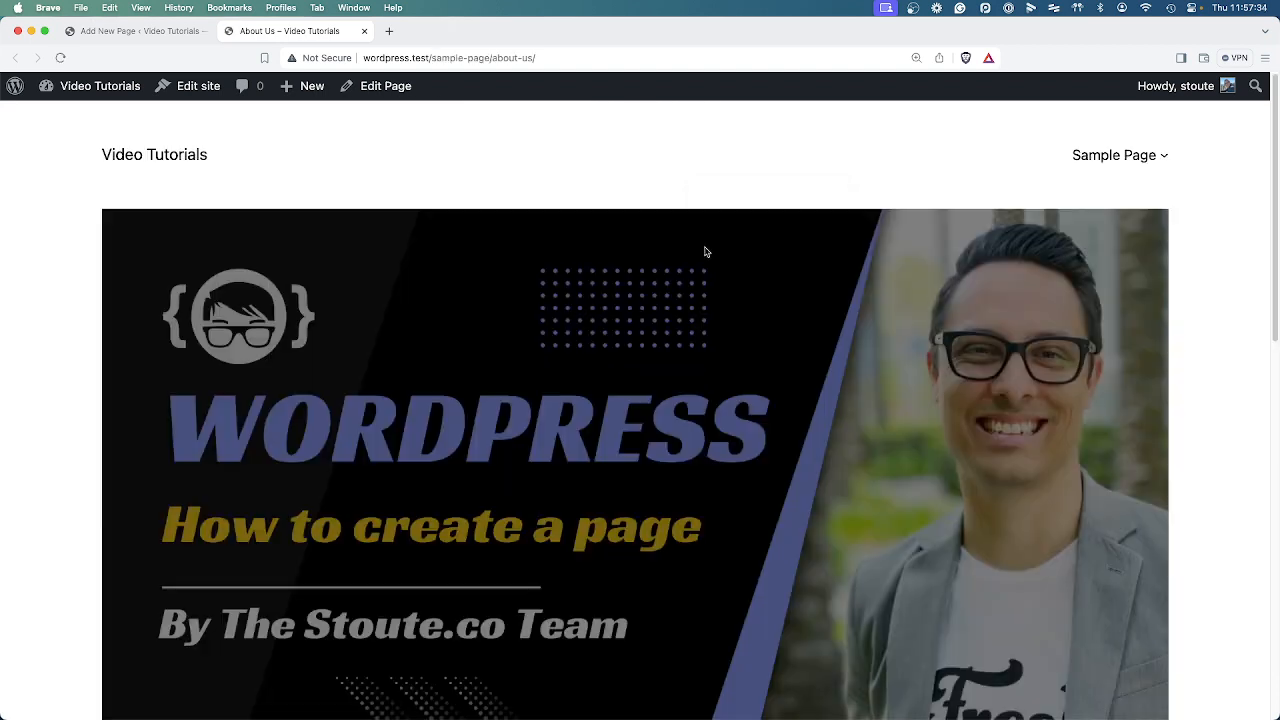
drag(432, 58, 536, 58)
click(498, 76)
drag(429, 57, 490, 57)
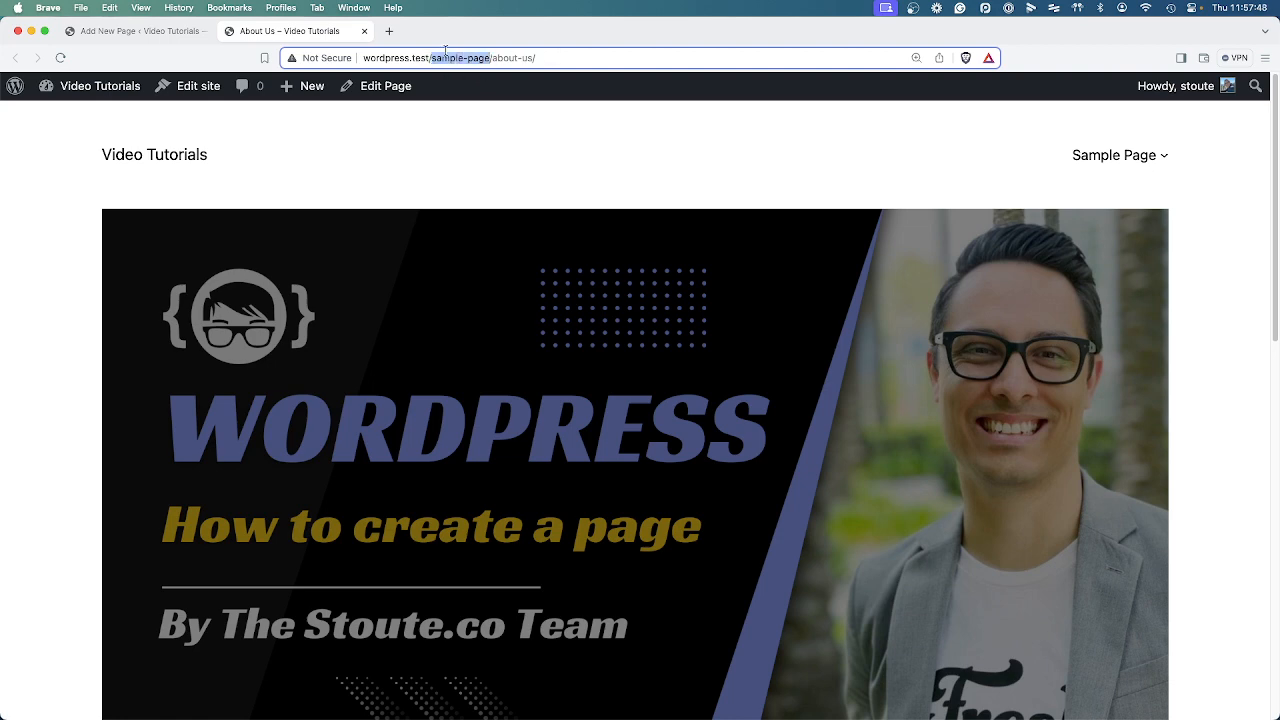
Clear the parent page of the About Us page in the editor and update the page.
click(130, 30)
scroll(1124, 675, down, 2)
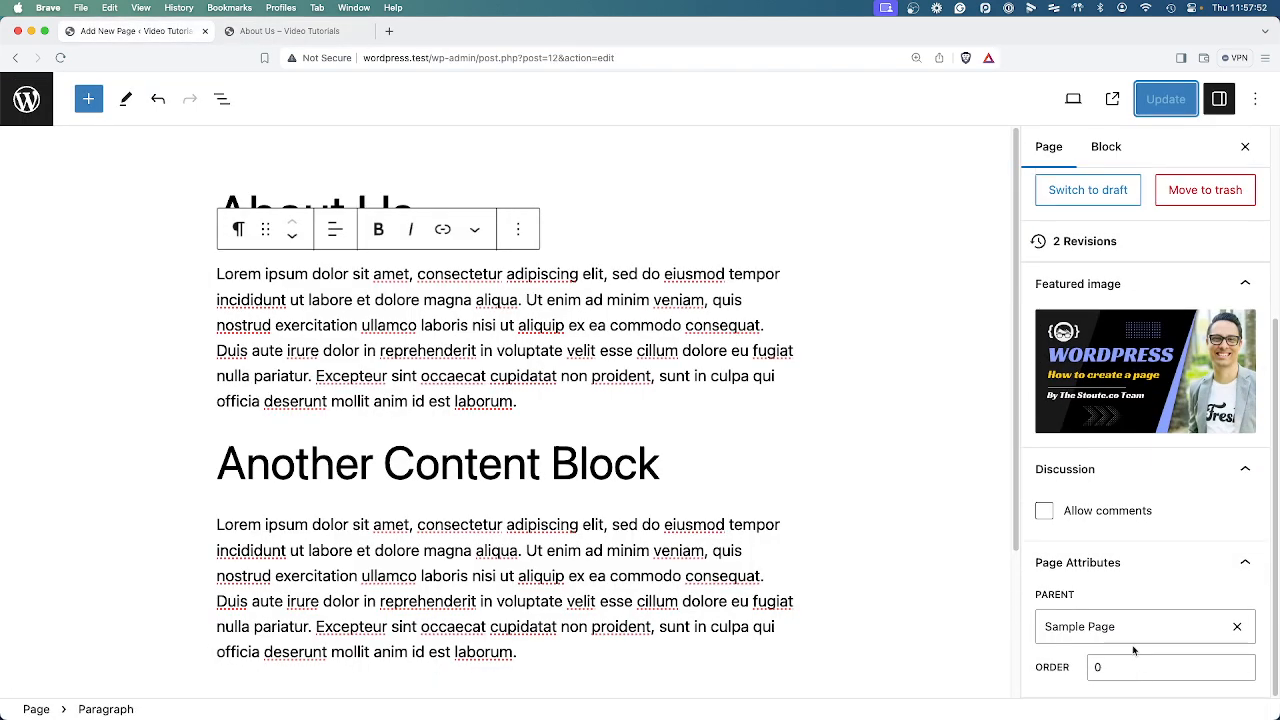
click(1237, 626)
click(1157, 100)
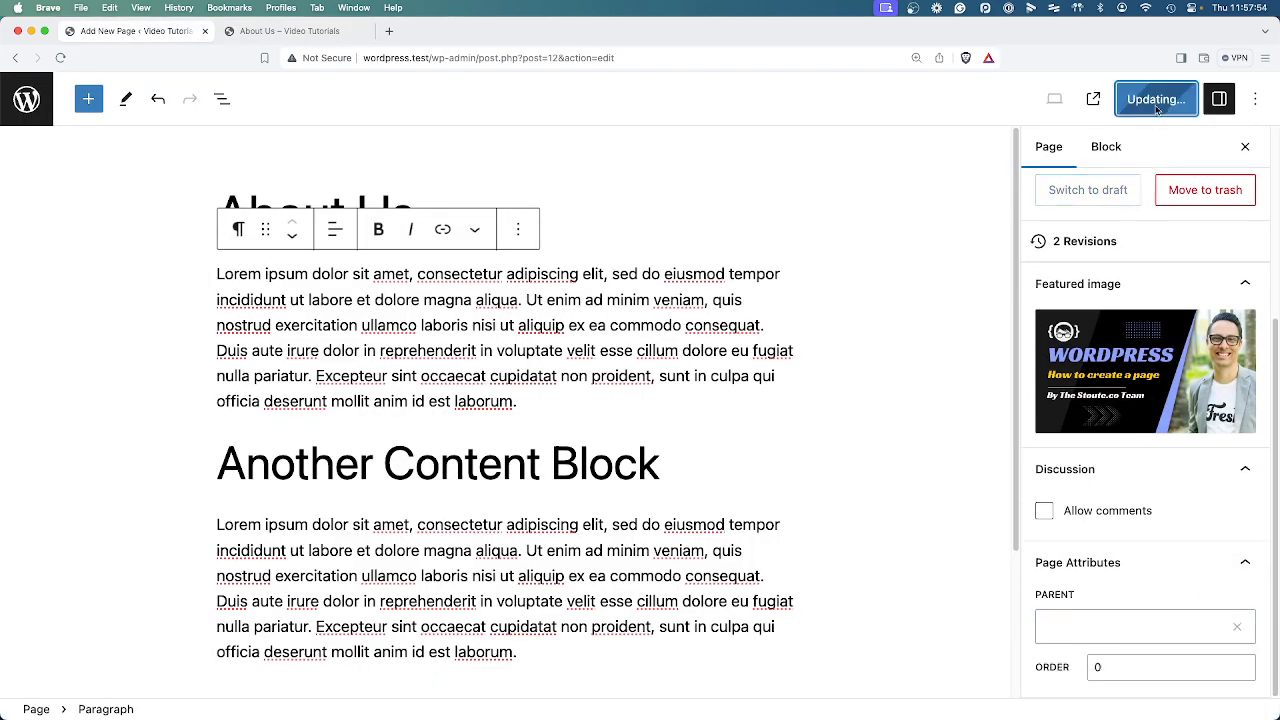
Reload the live About Us page to check its URL and site navigation, and return to the page editor.
click(290, 32)
right_click(477, 147)
click(534, 183)
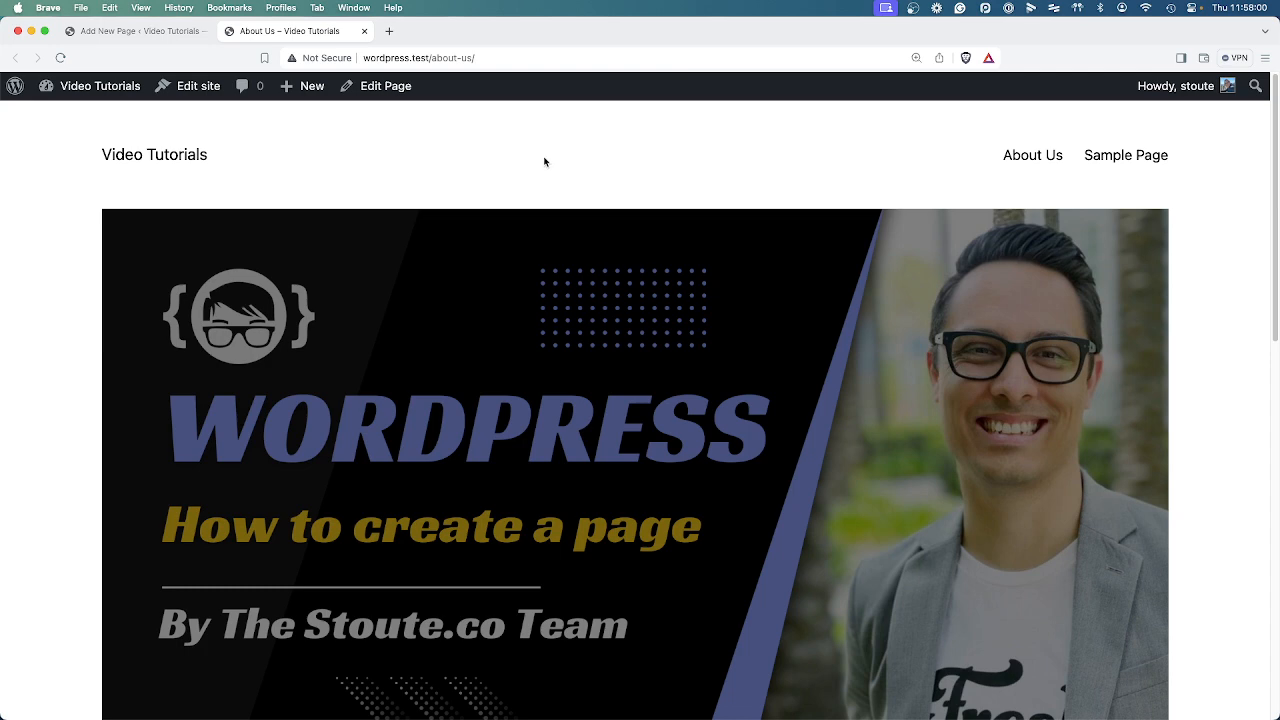
click(124, 32)
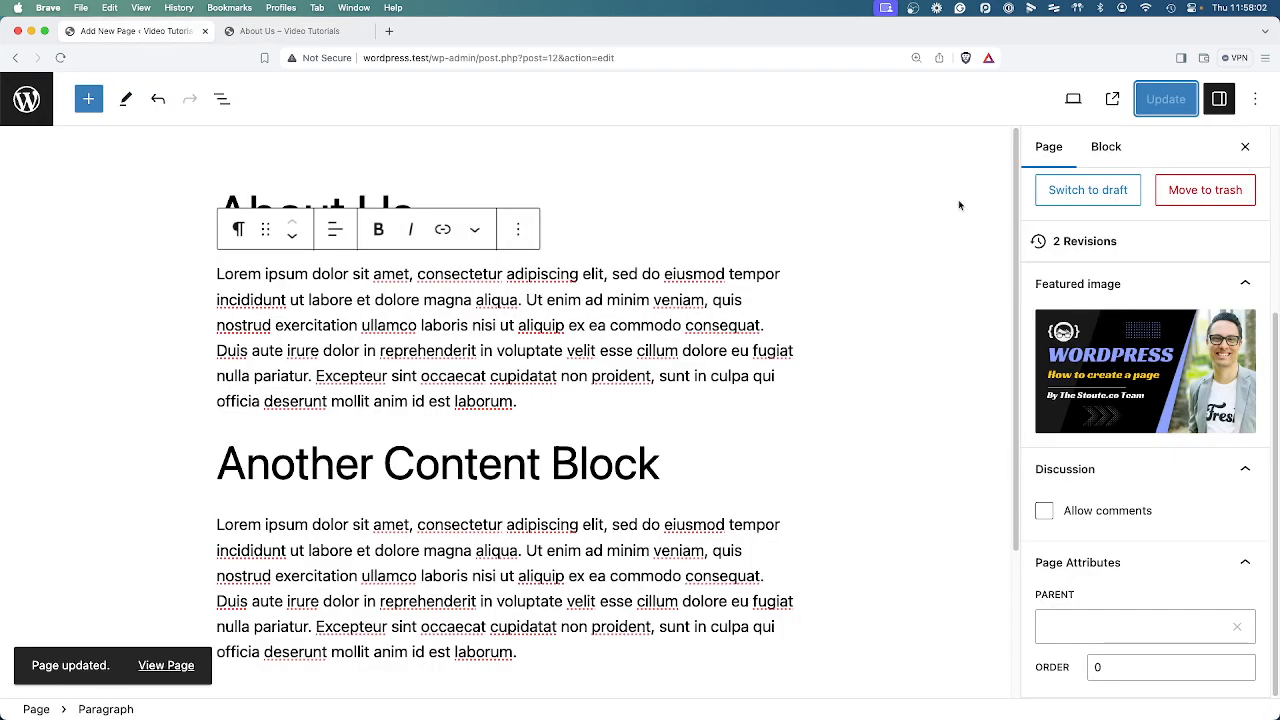
scroll(400, 385, down, 1)
click(412, 436)
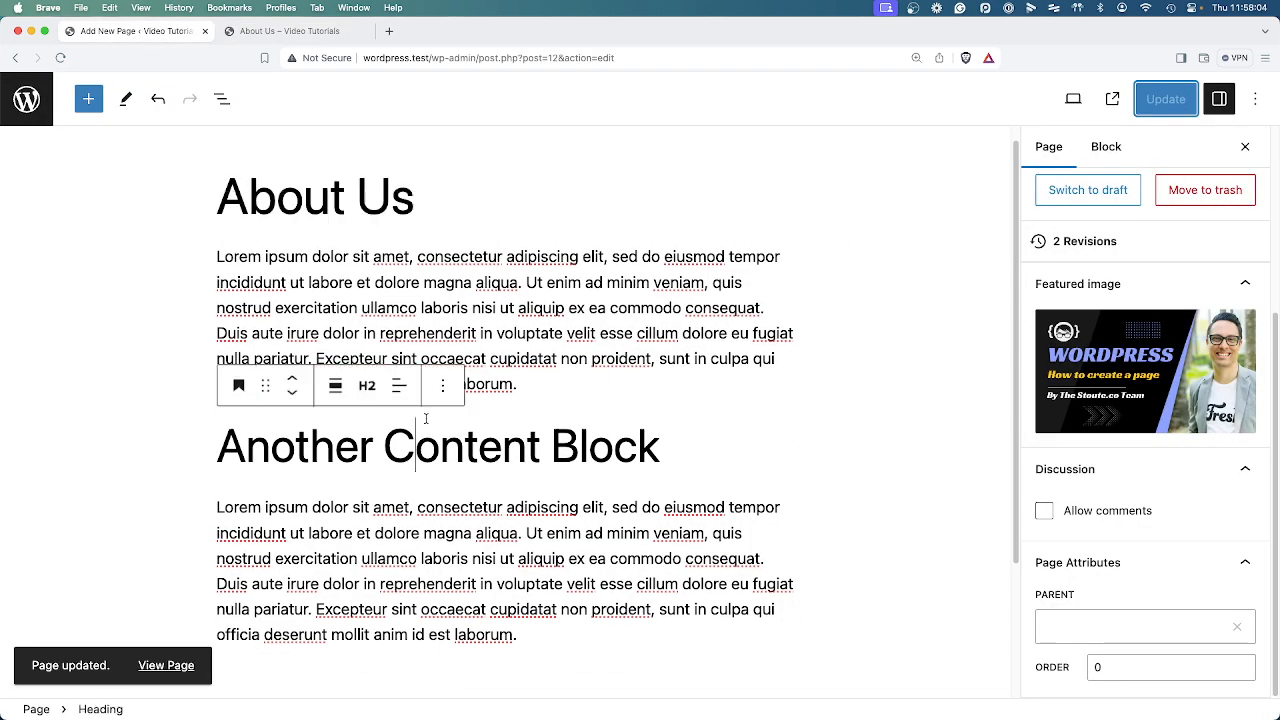
click(460, 535)
click(483, 339)
click(496, 498)
scroll(495, 493, down, 2)
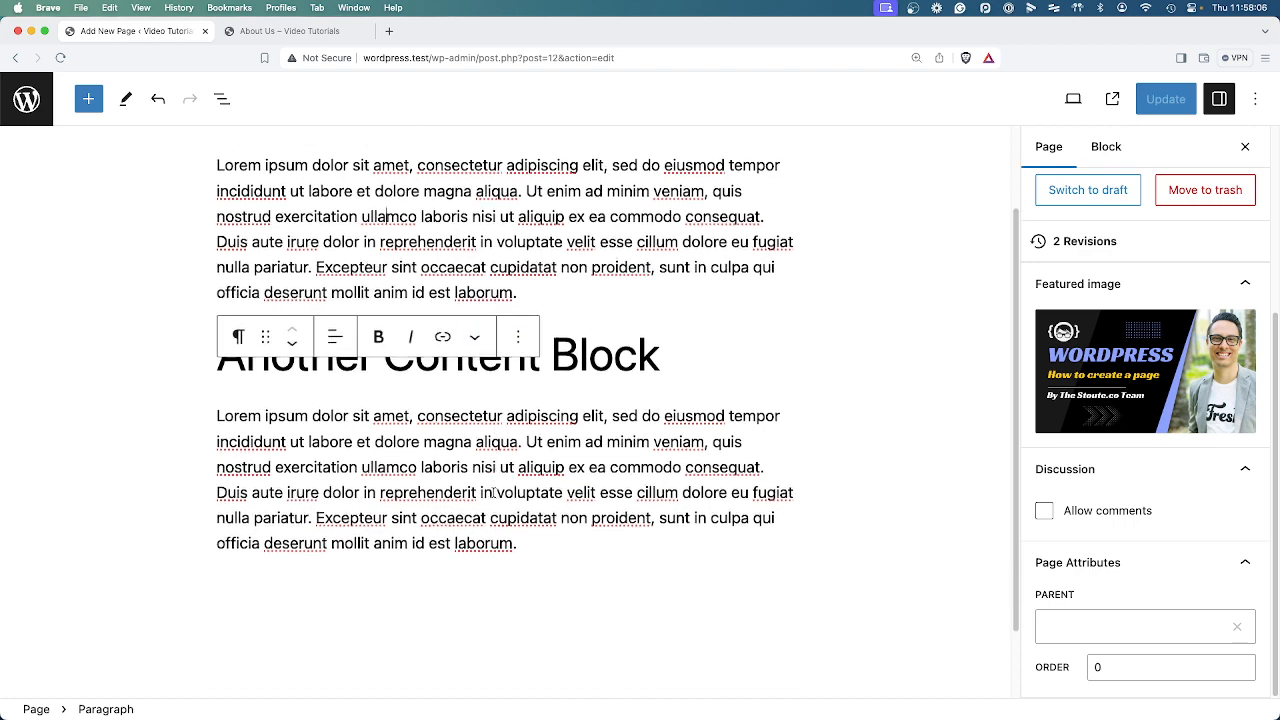
click(574, 541)
Insert an Image block on a new line directly below the "Another Content Block" heading.
click(664, 366)
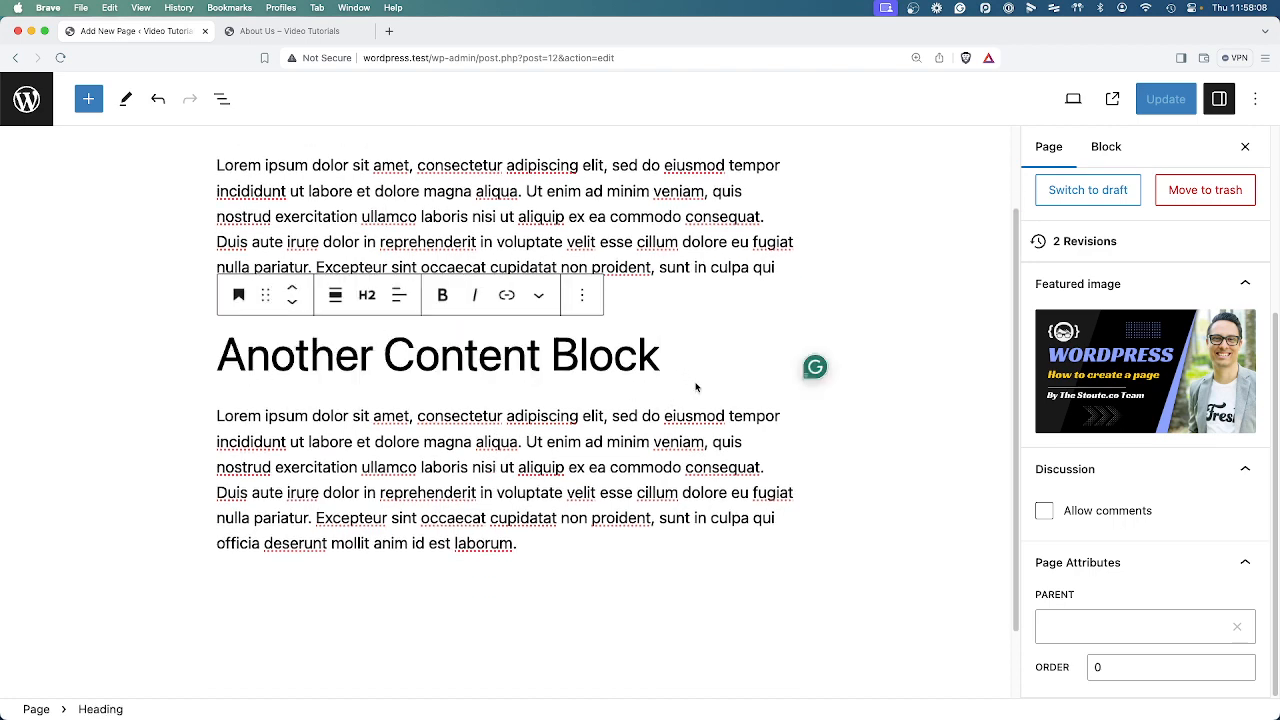
key(Return)
text(/image)
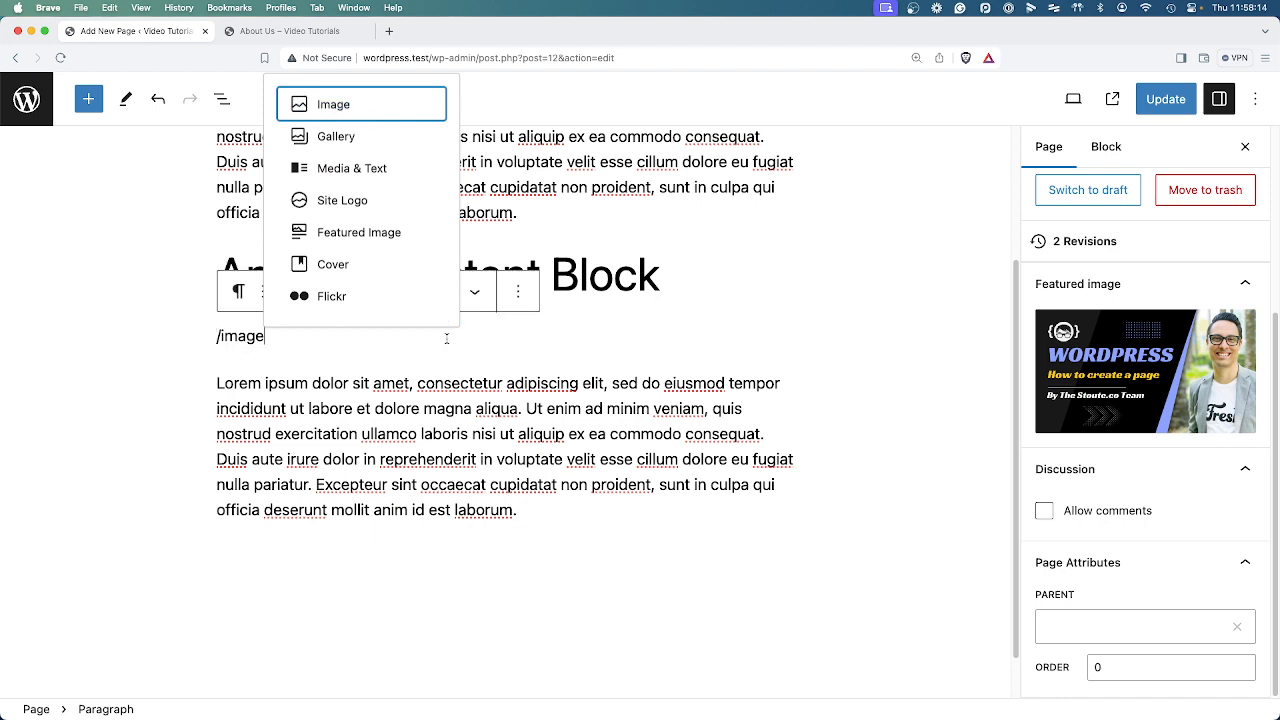
key(BackSpace)
key(BackSpace)
key(BackSpace)
key(BackSpace)
key(BackSpace)
key(BackSpace)
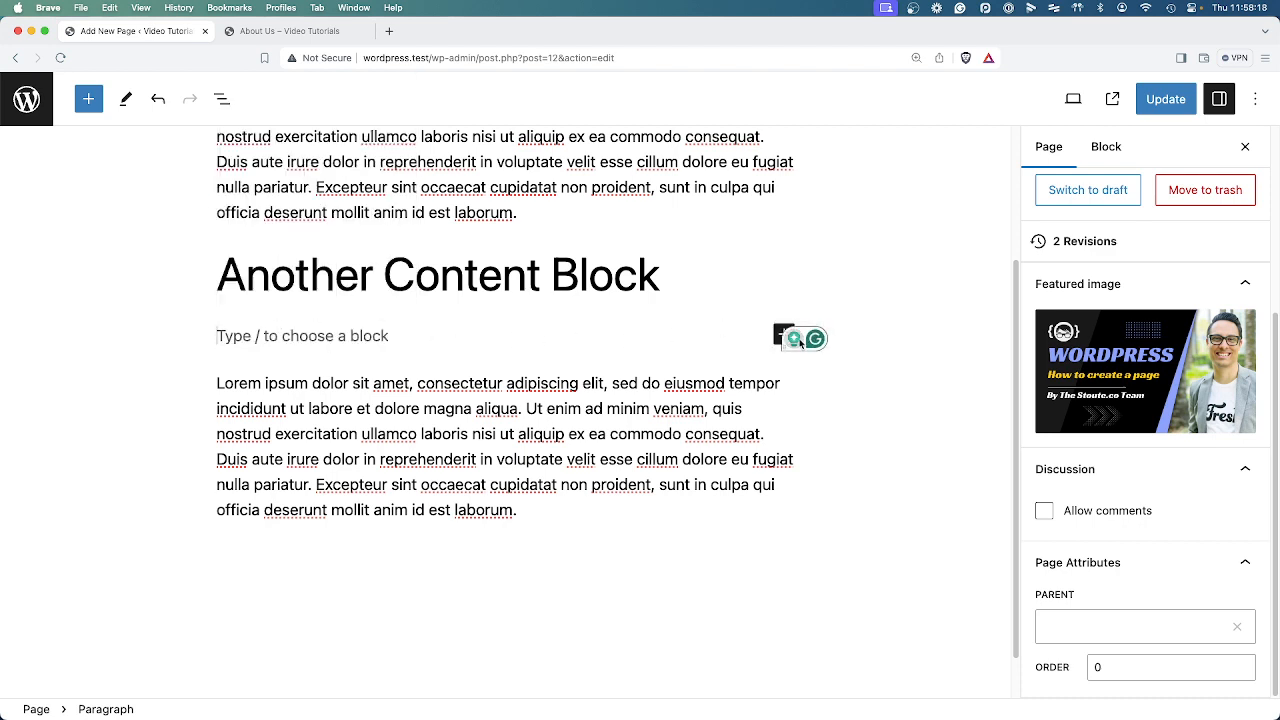
click(783, 338)
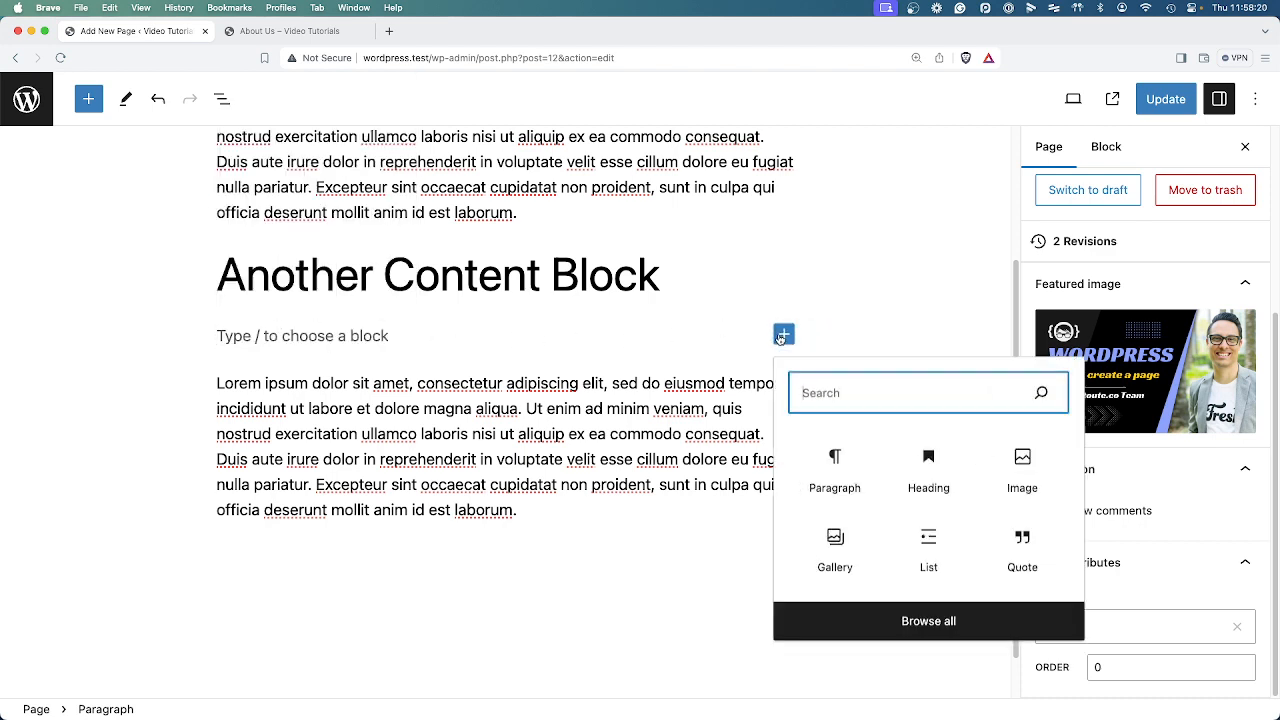
click(1023, 460)
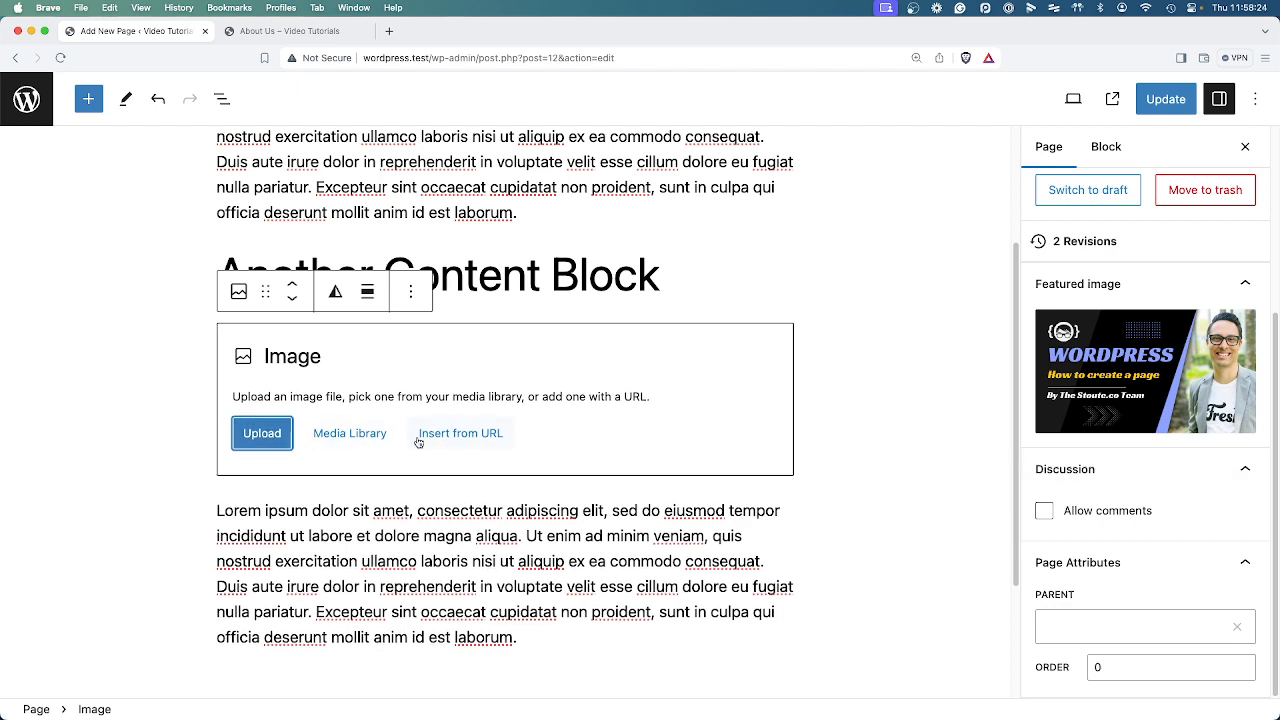
Fill the image block with Black-Yellow-Classy-Business-YouTube-Channel-Art-4.png from the media library.
click(363, 443)
click(124, 328)
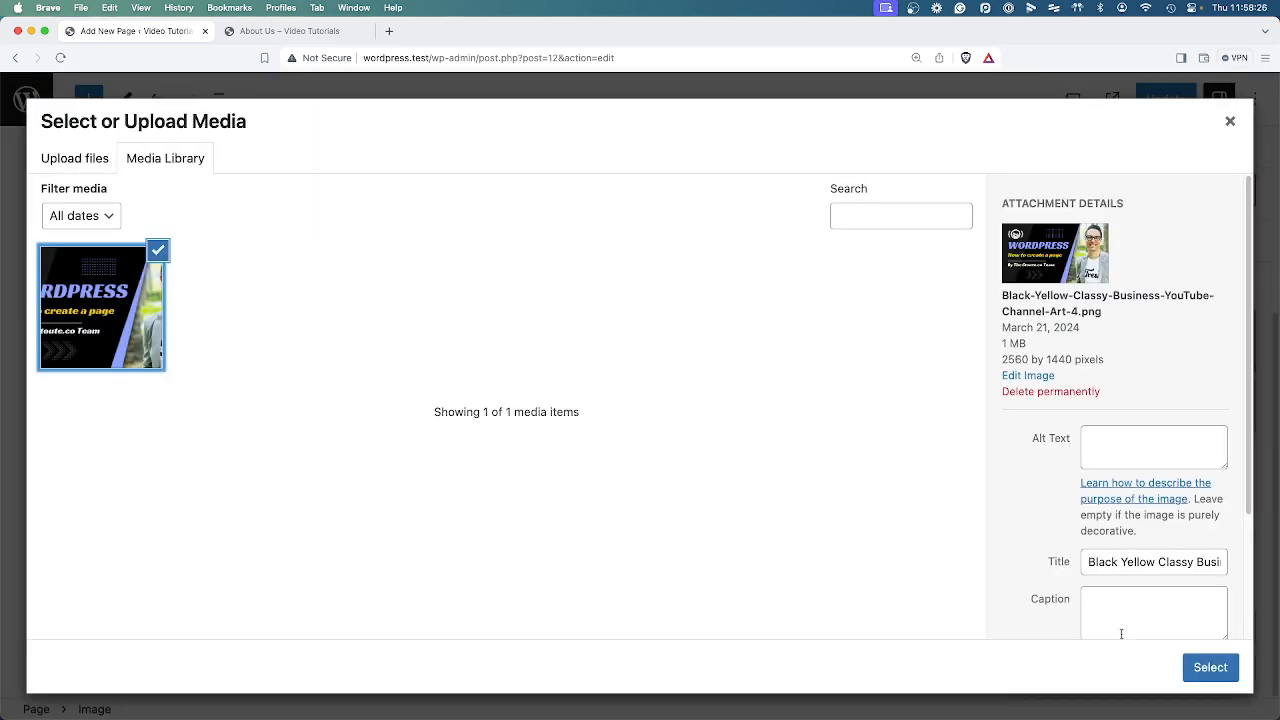
click(1208, 667)
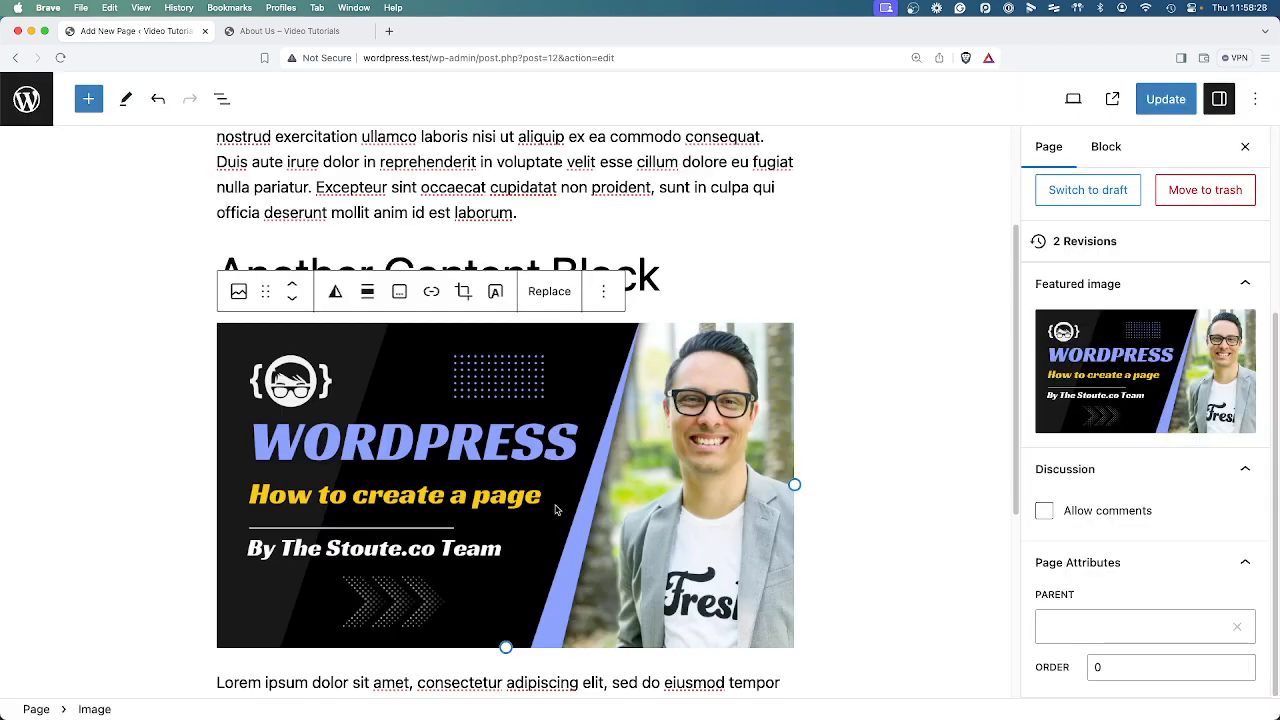
Remove the featured image from the About Us page and update the page.
mouse_move(1140, 396)
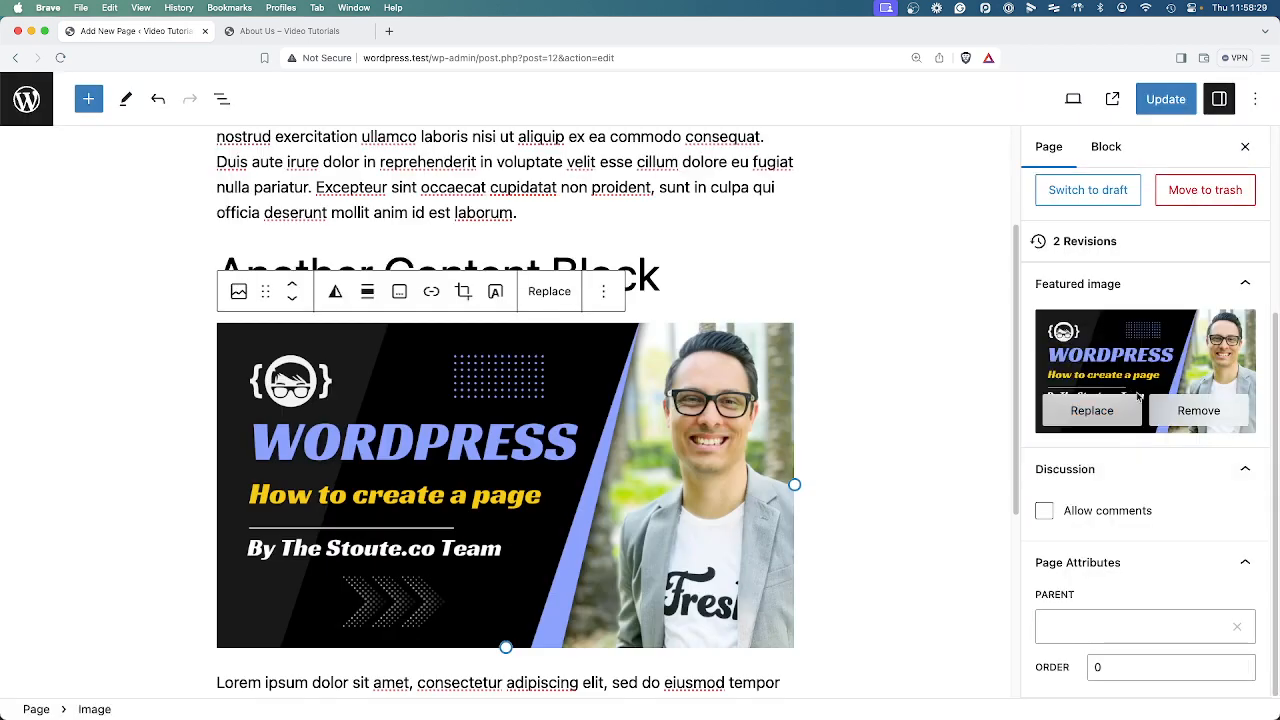
click(1198, 410)
click(1164, 99)
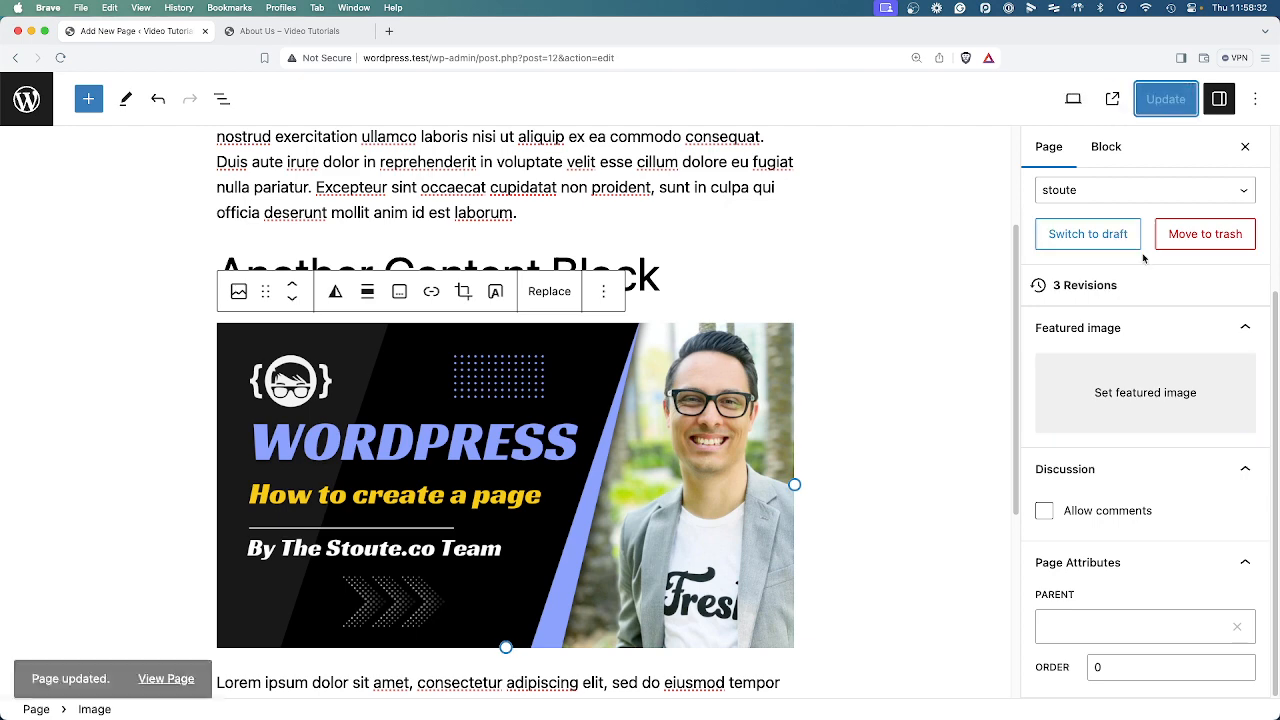
Reload the live About Us page, examine the inserted image, heading and text, and close the live page.
click(290, 31)
right_click(698, 180)
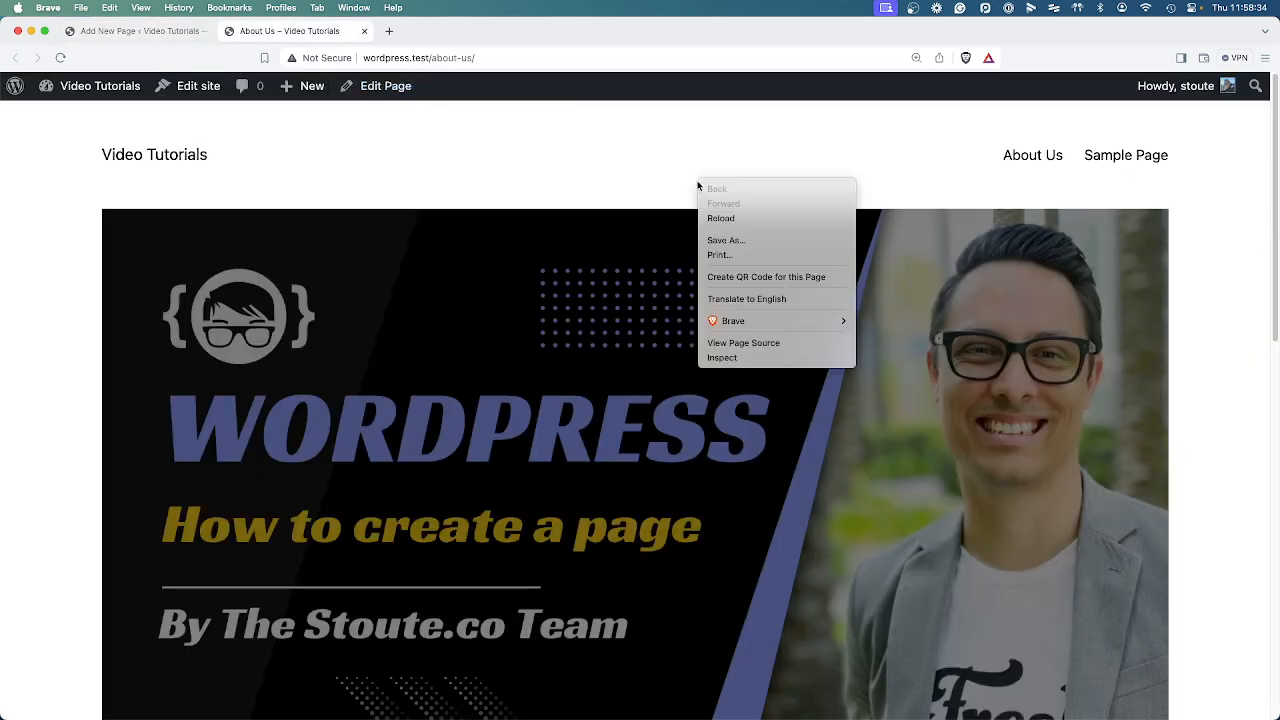
click(720, 215)
scroll(760, 291, down, 3)
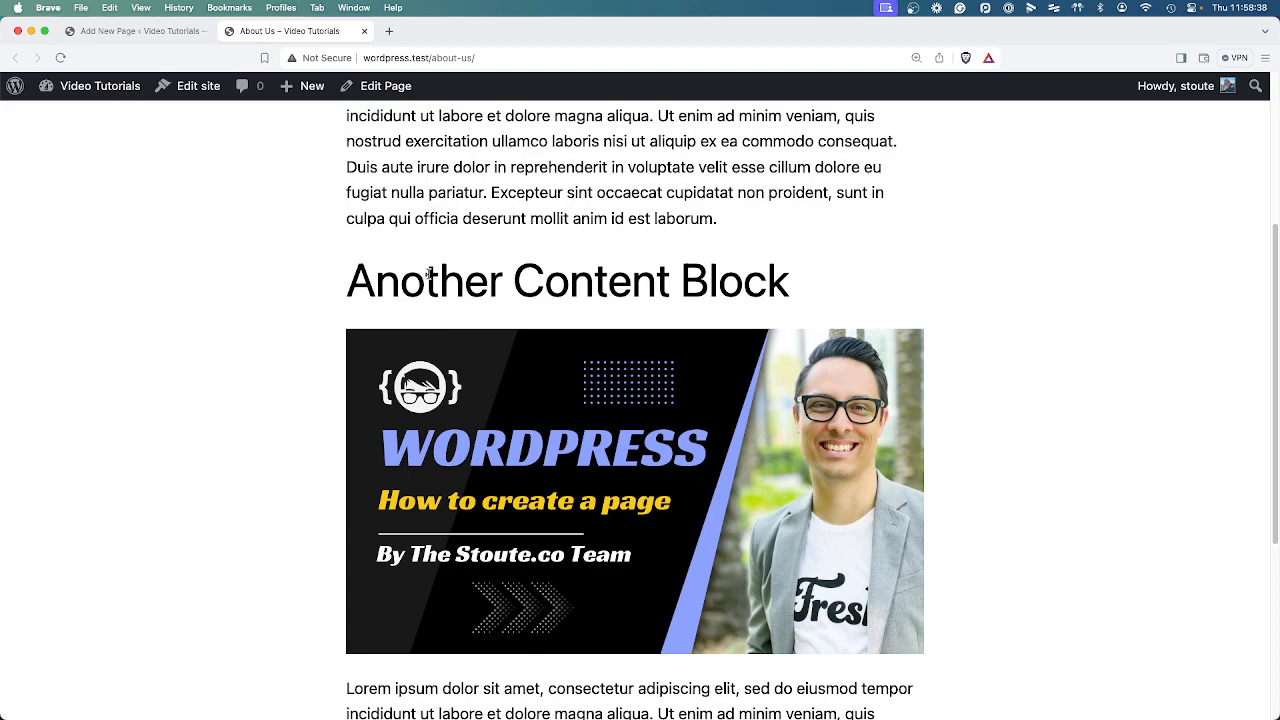
drag(376, 280, 790, 282)
drag(516, 192, 796, 193)
double_click(692, 272)
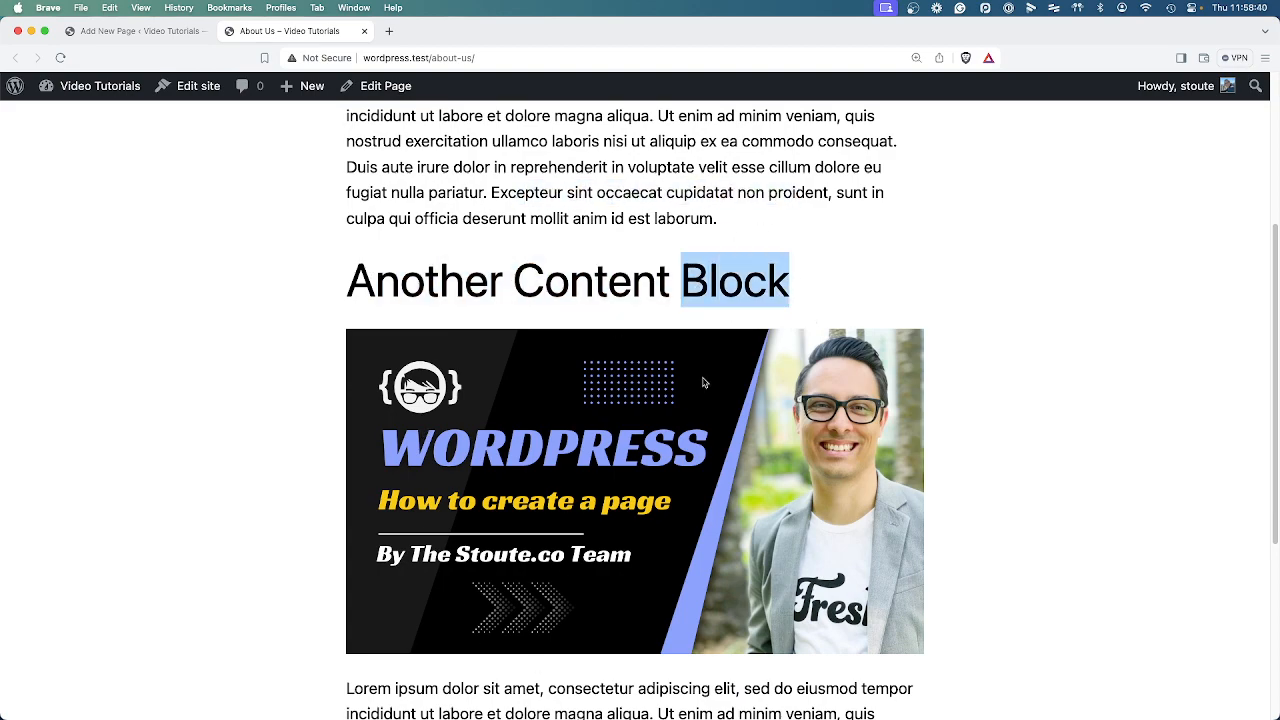
scroll(620, 590, up, 4)
scroll(625, 562, down, 5)
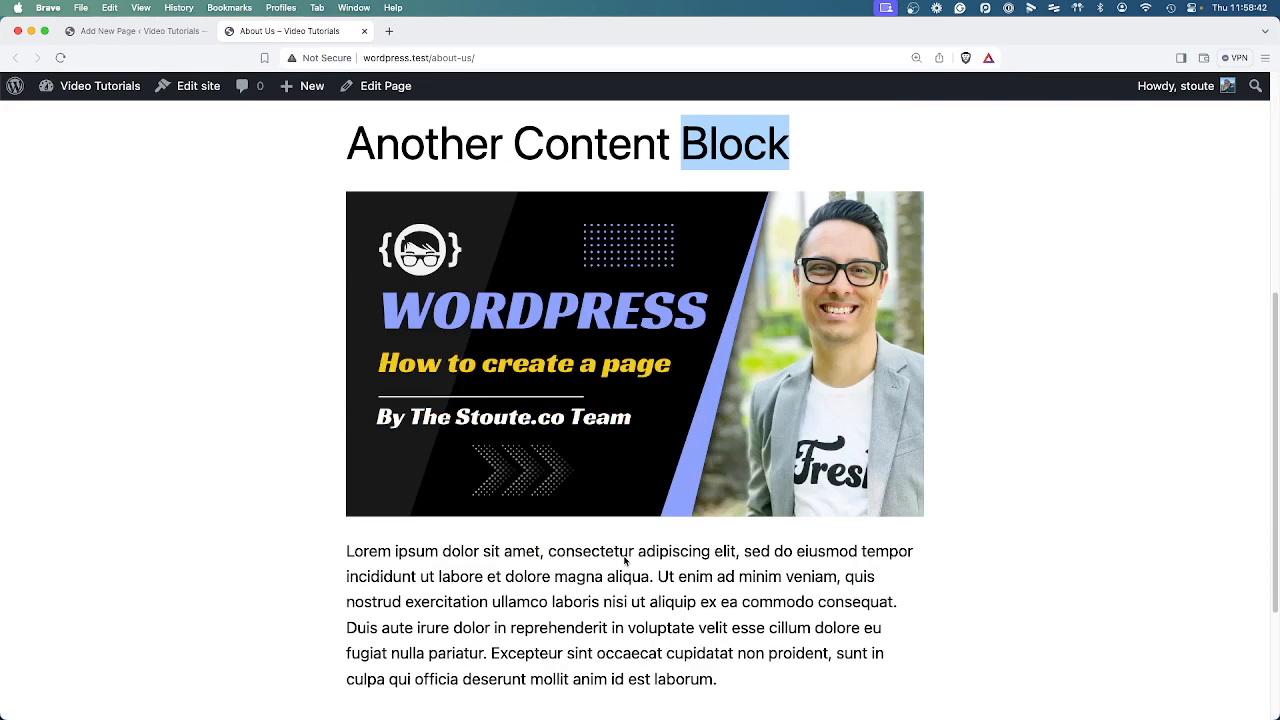
scroll(625, 562, up, 5)
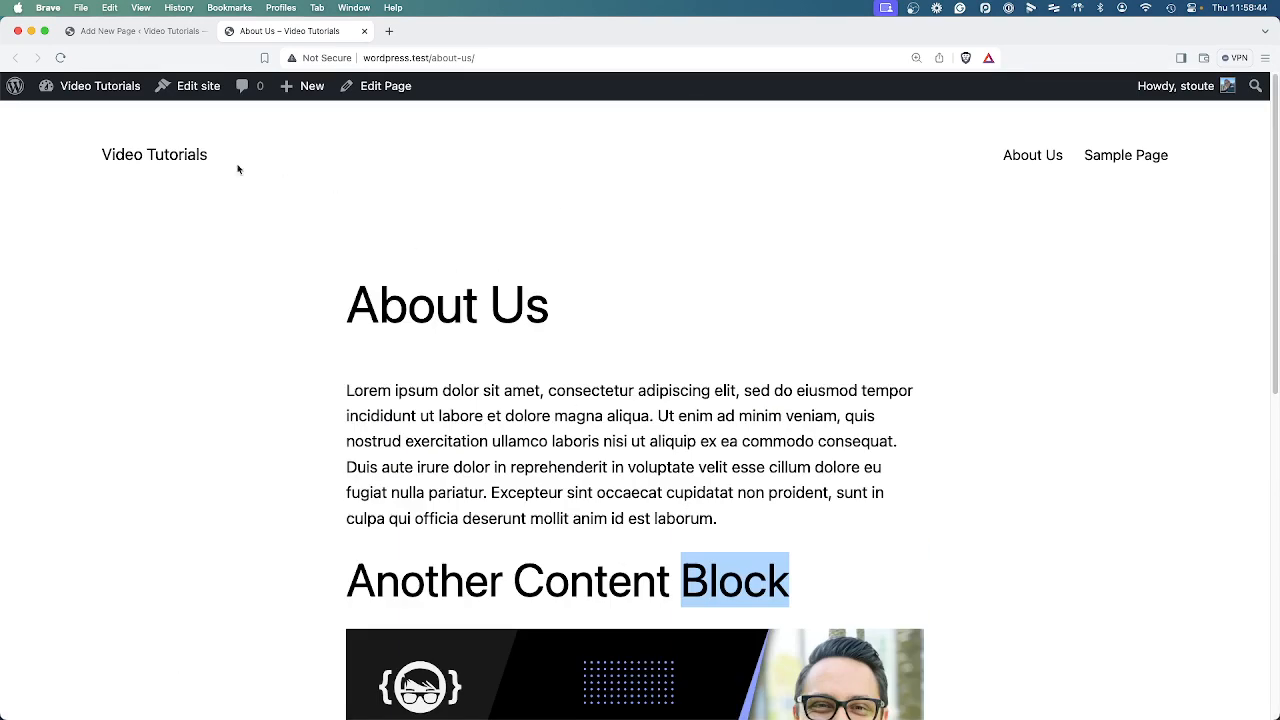
click(521, 391)
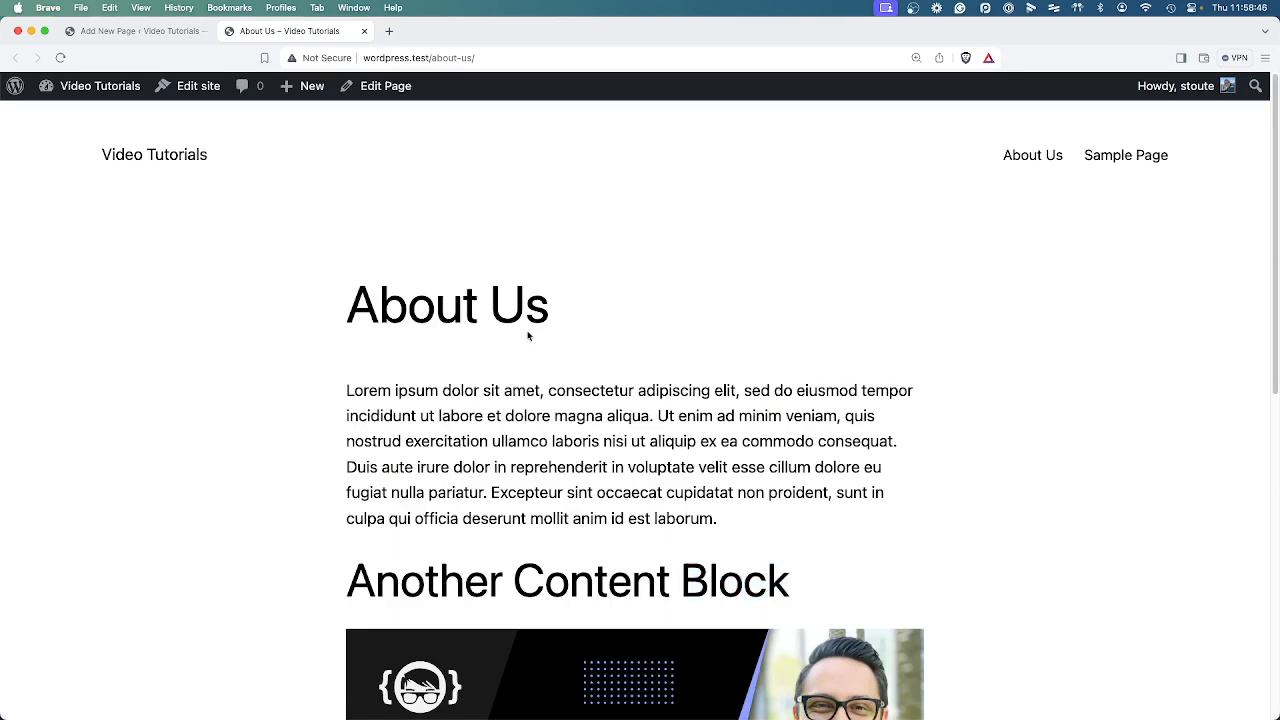
click(365, 33)
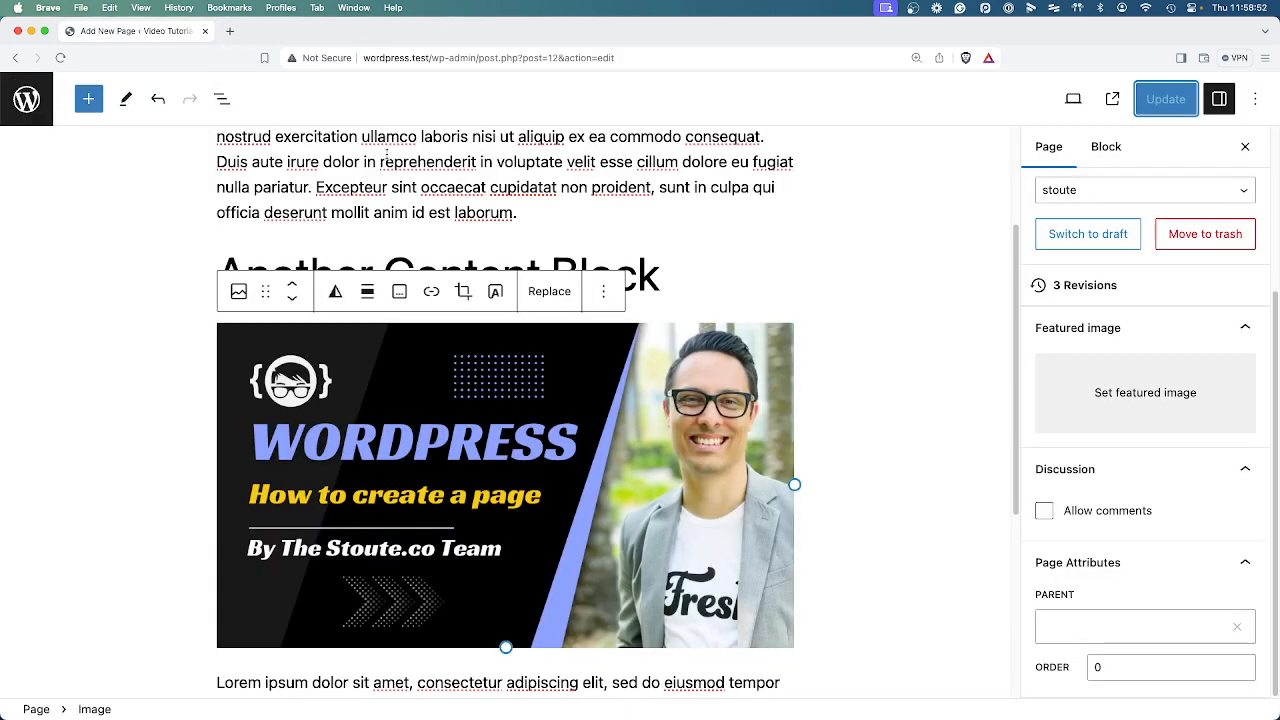
Leave the page editor for the WordPress dashboard and open the list of all pages.
click(544, 248)
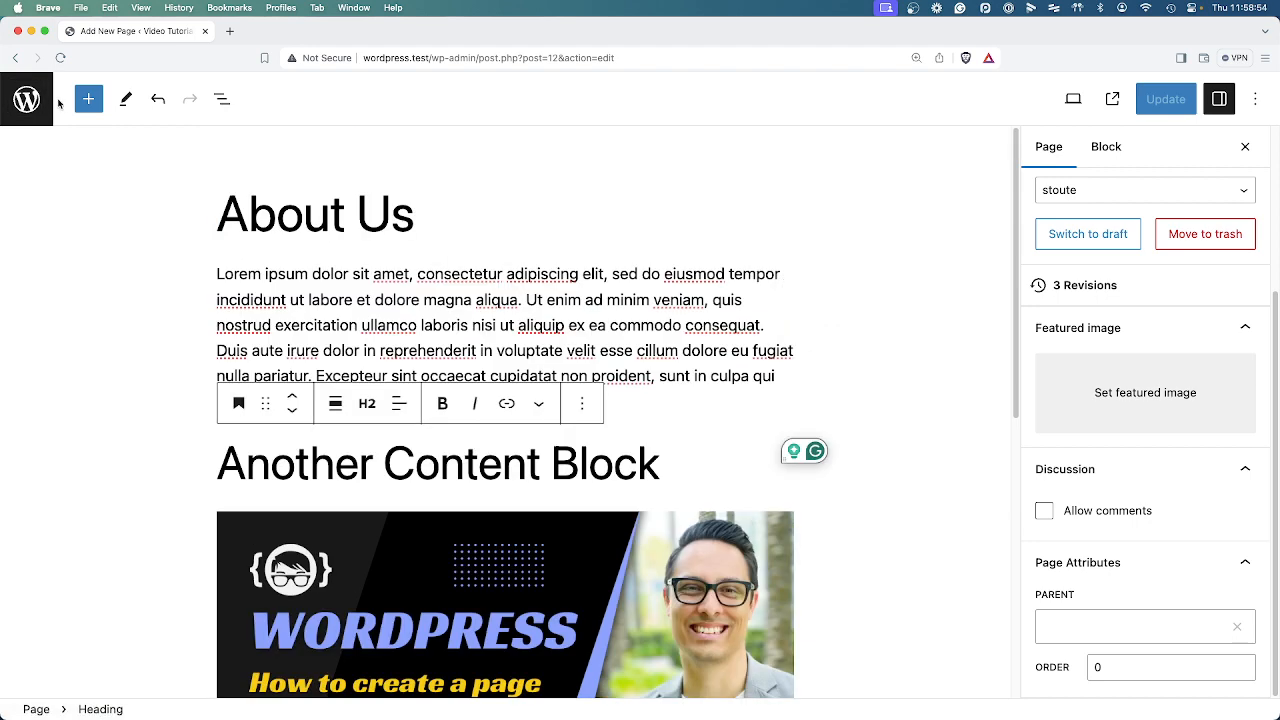
click(26, 99)
click(50, 140)
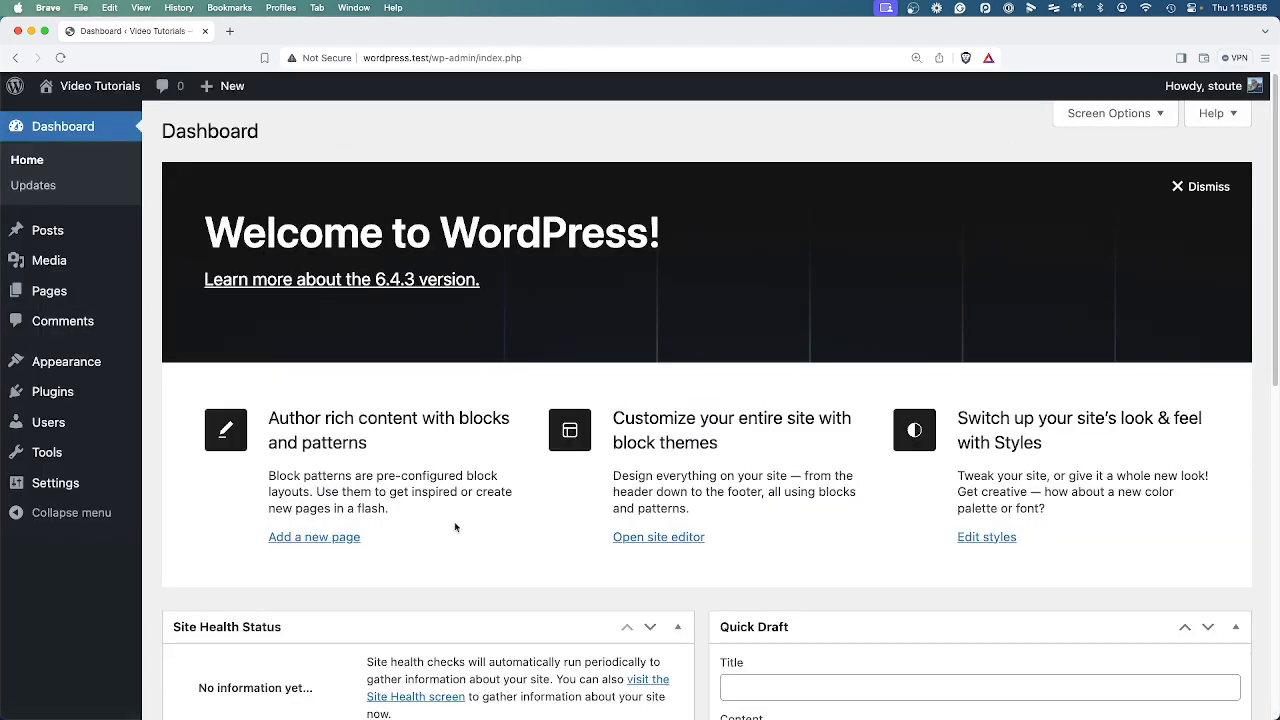
mouse_move(82, 300)
click(178, 292)
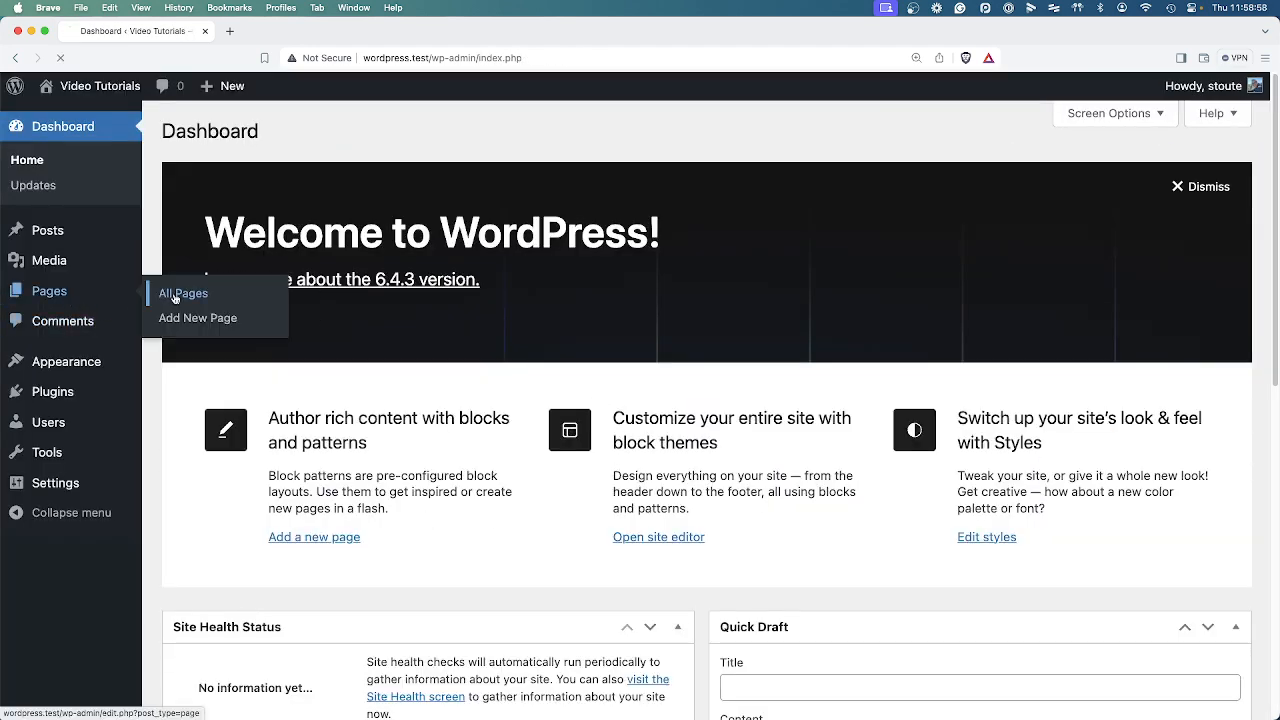
Move Sample Page to the trash and delete it permanently from there.
mouse_move(220, 377)
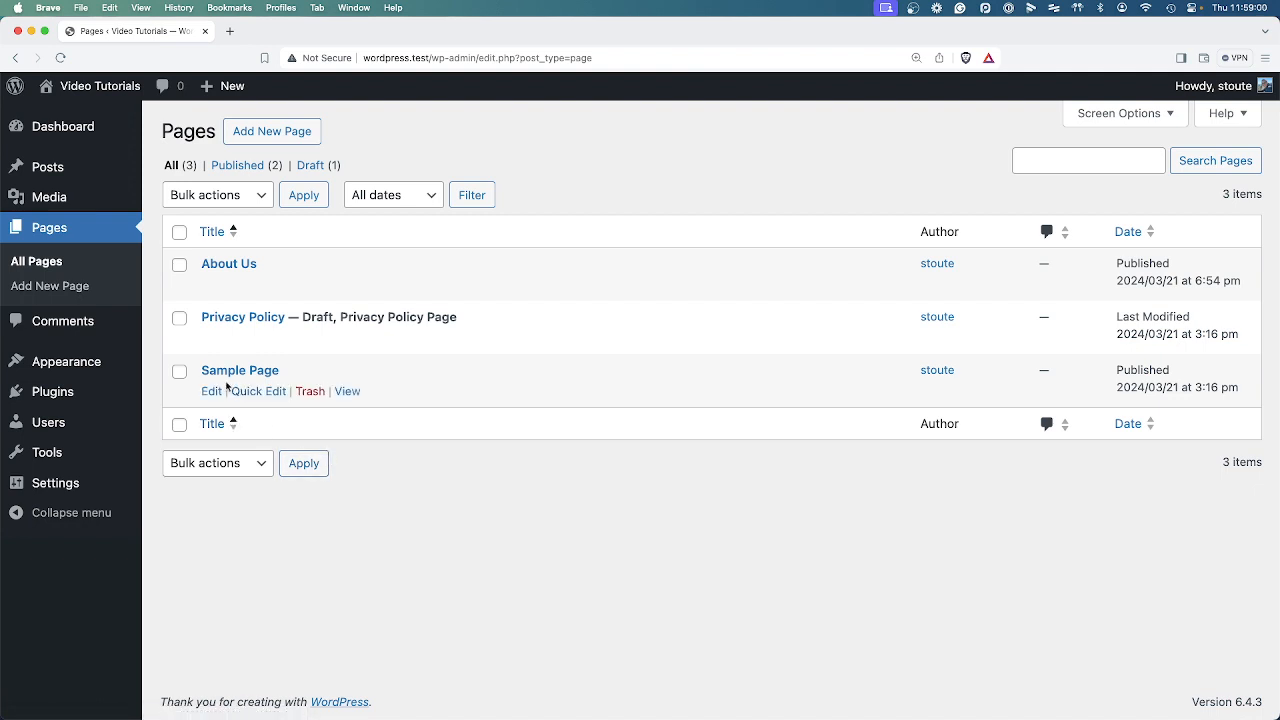
click(310, 393)
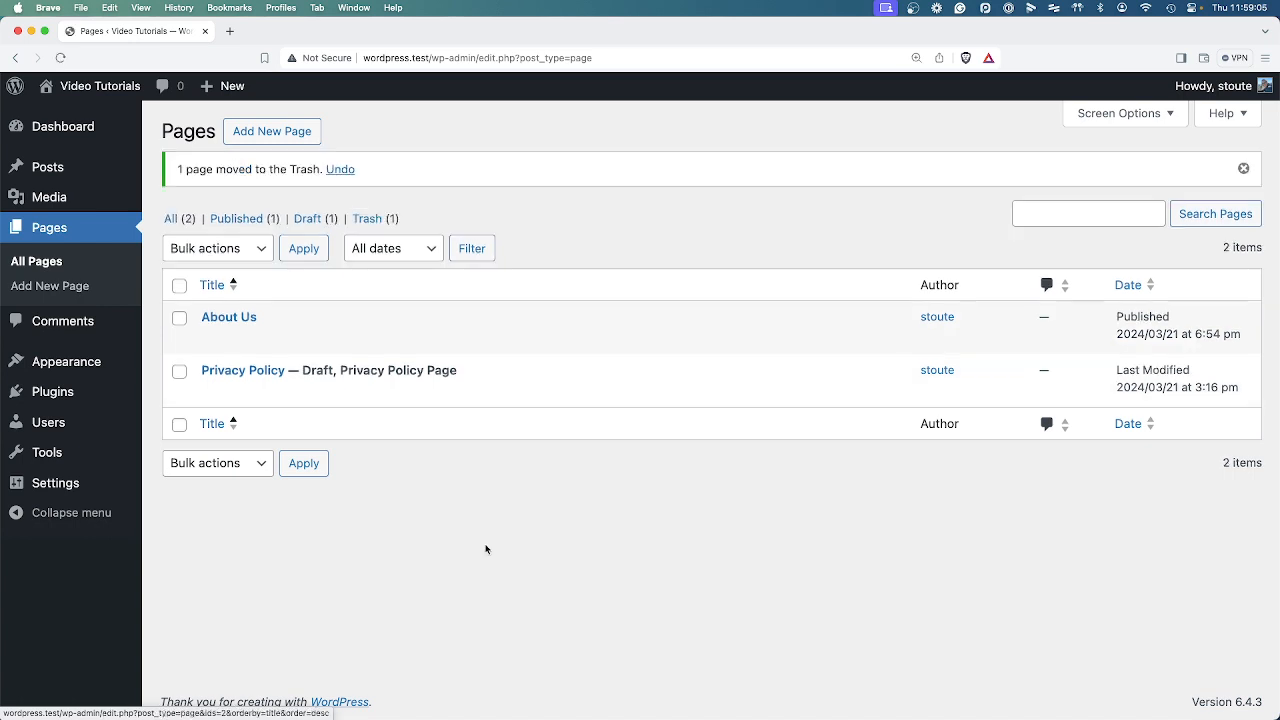
click(375, 220)
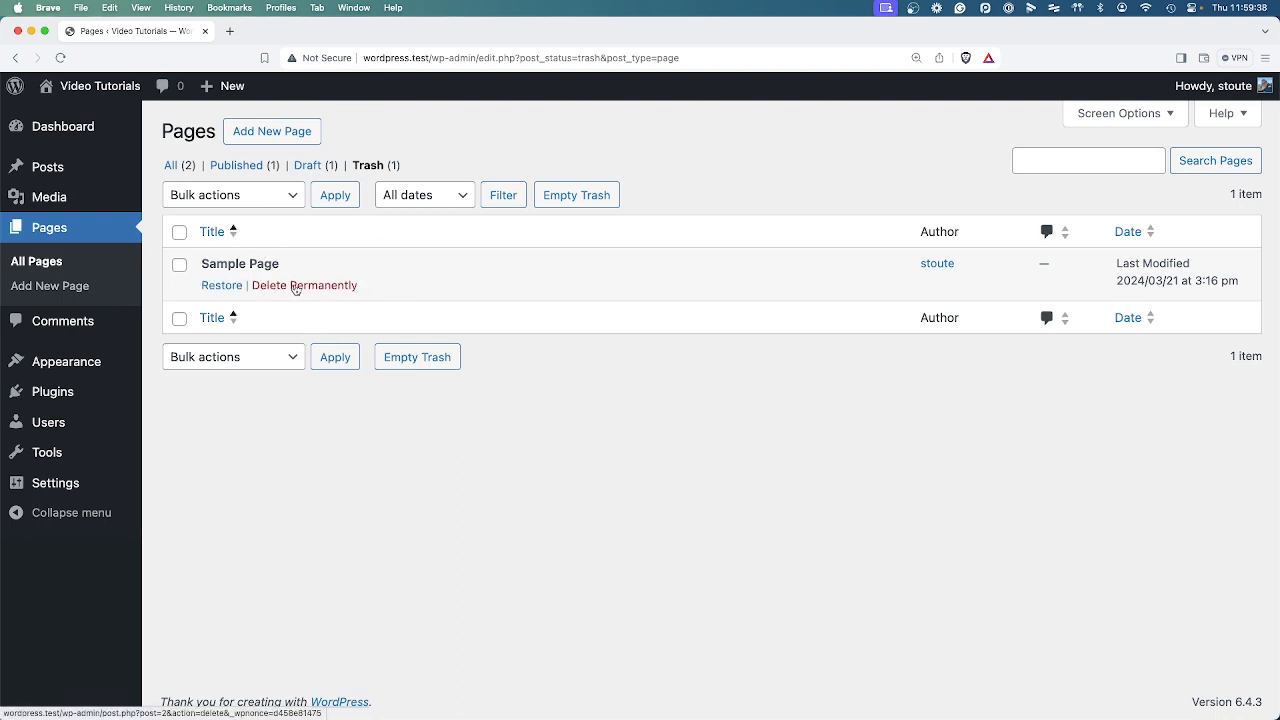
click(295, 287)
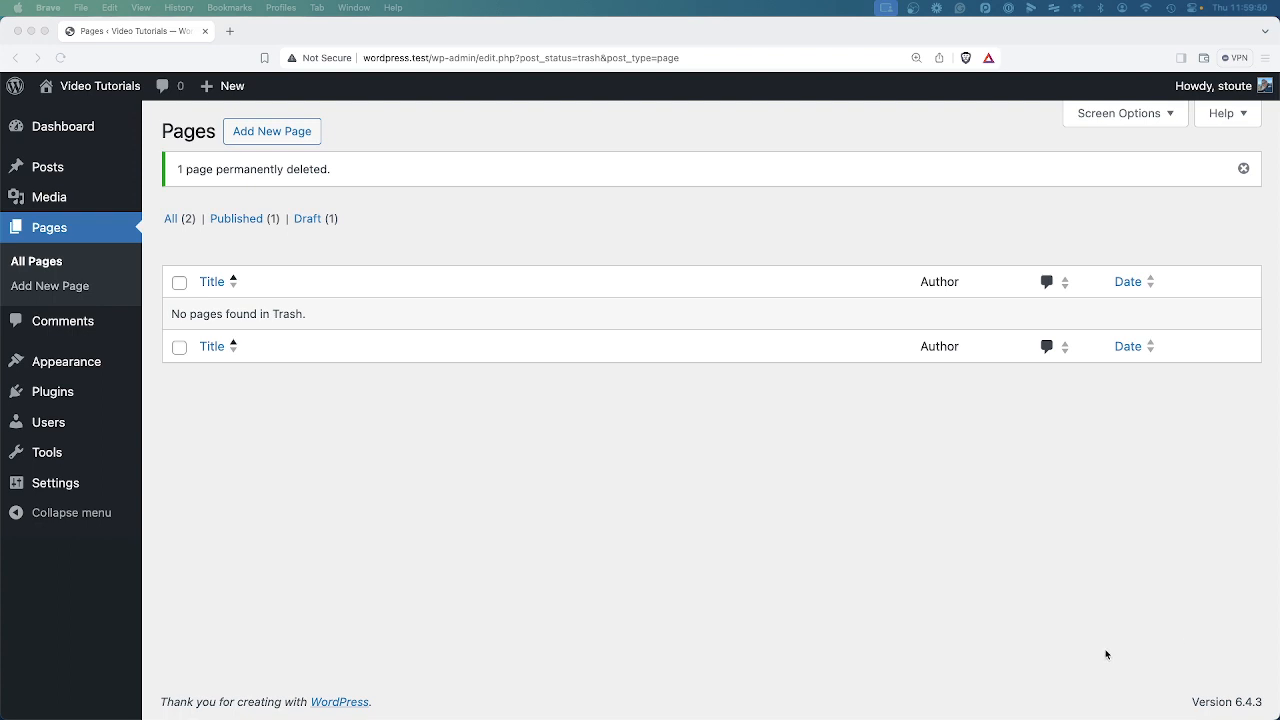
click(263, 517)
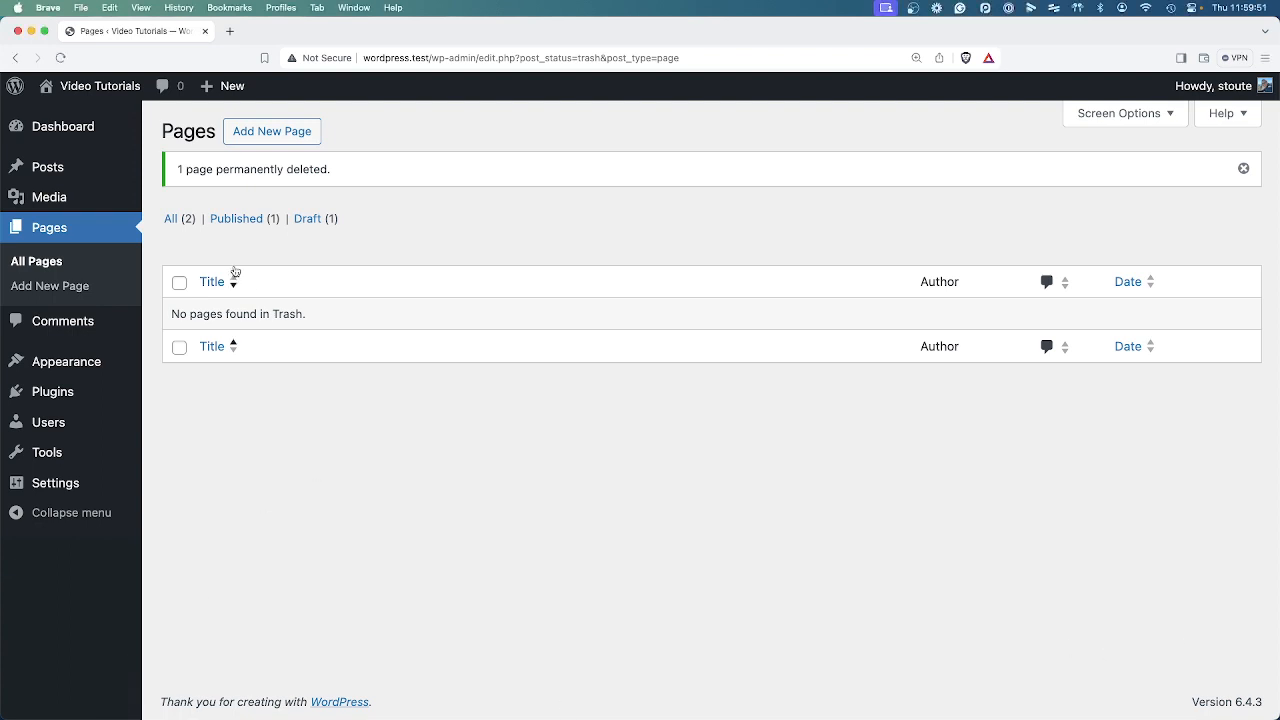
Move the About Us page to the trash, restore it from there, and return to the list of all pages.
click(177, 220)
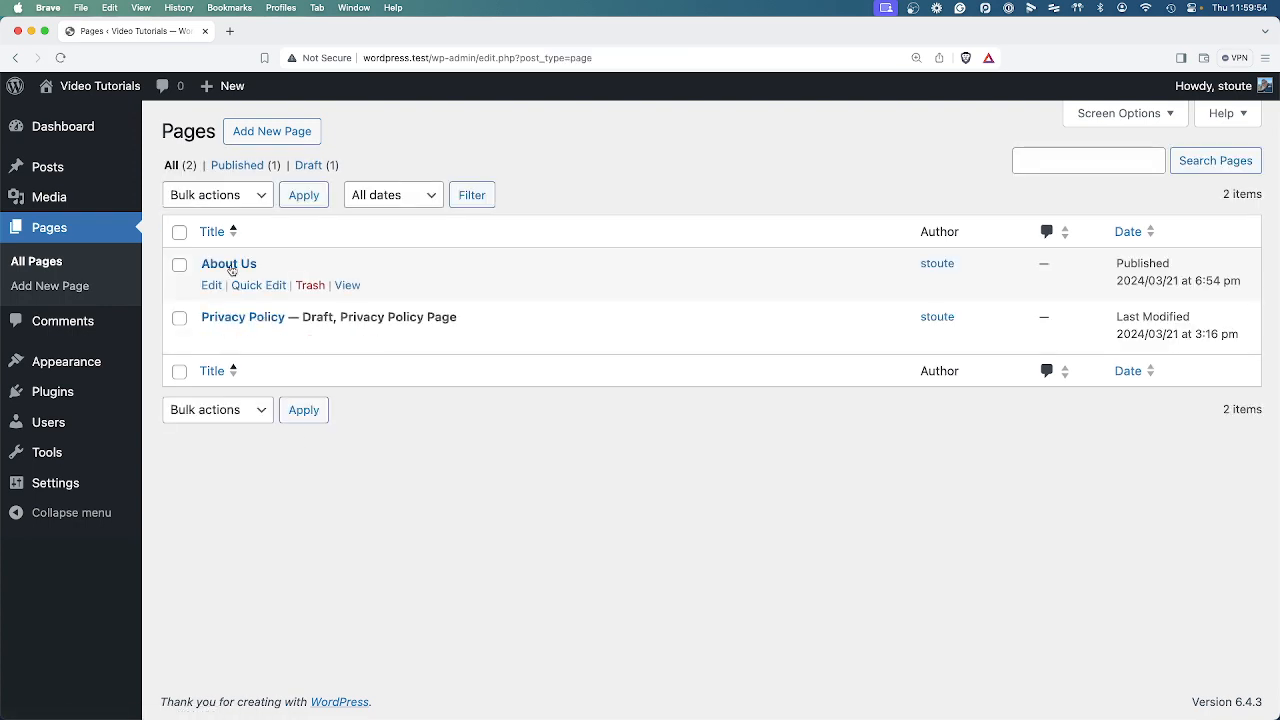
click(310, 286)
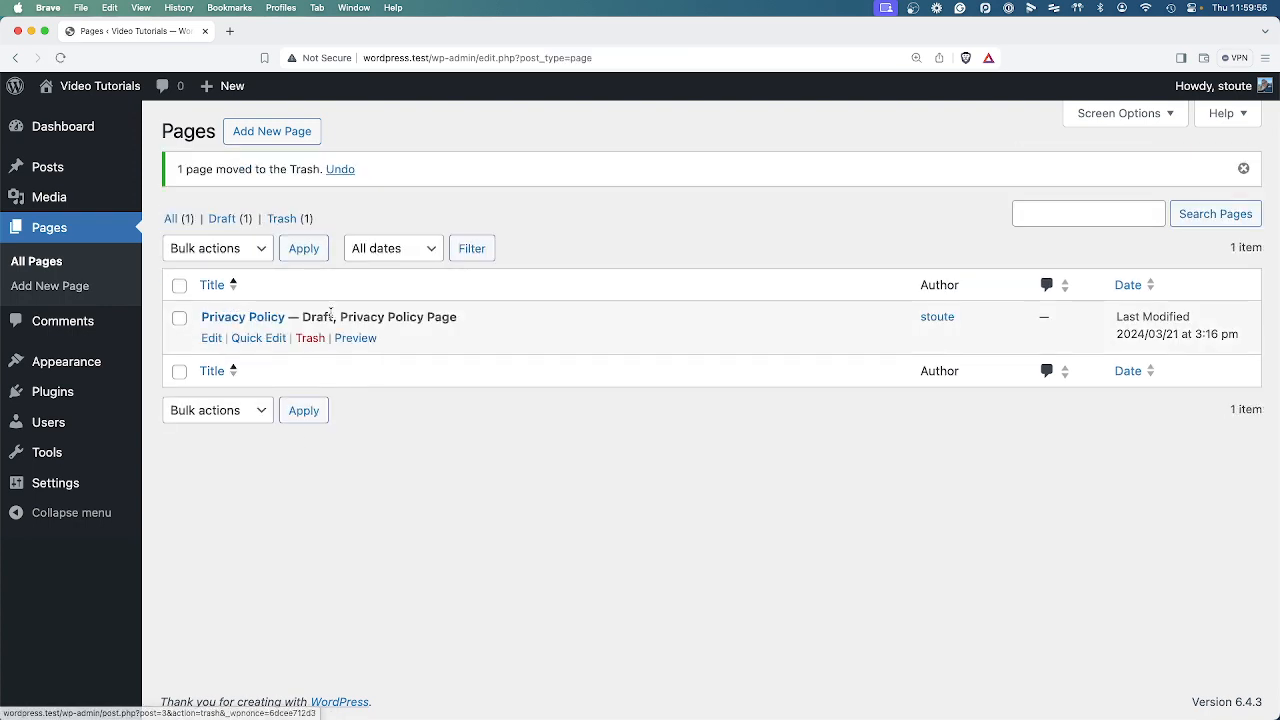
click(285, 220)
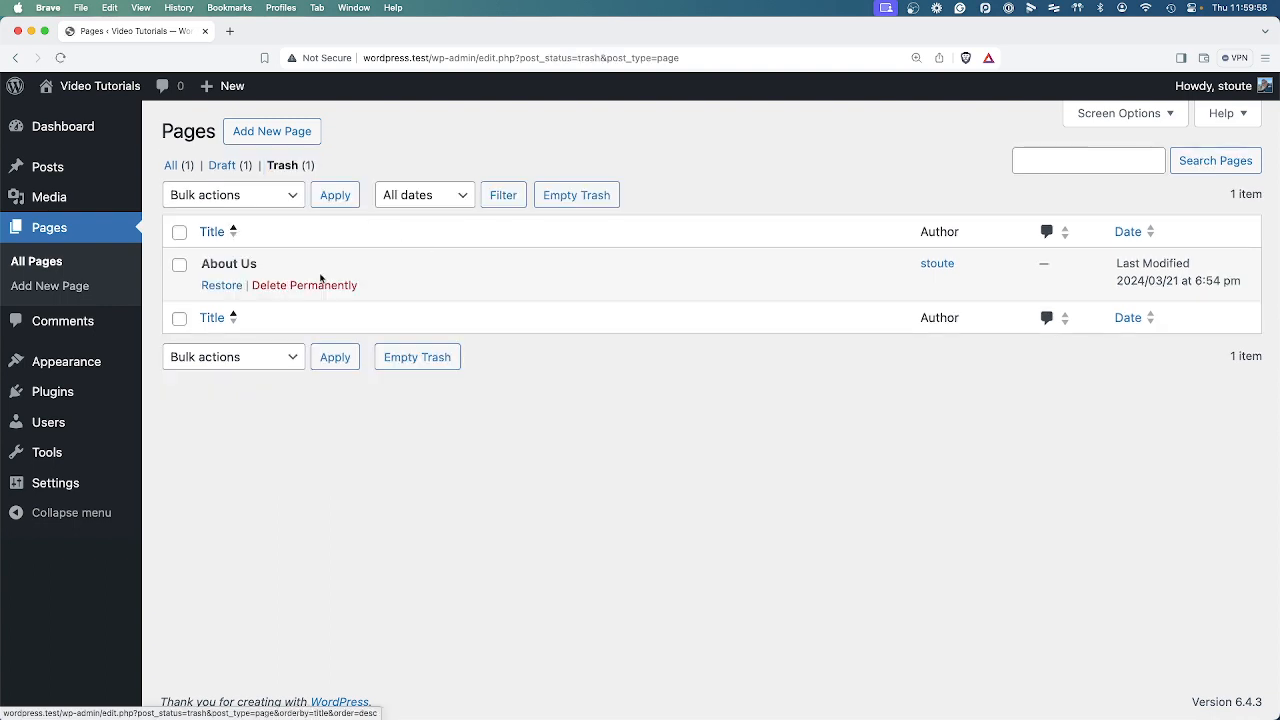
click(219, 286)
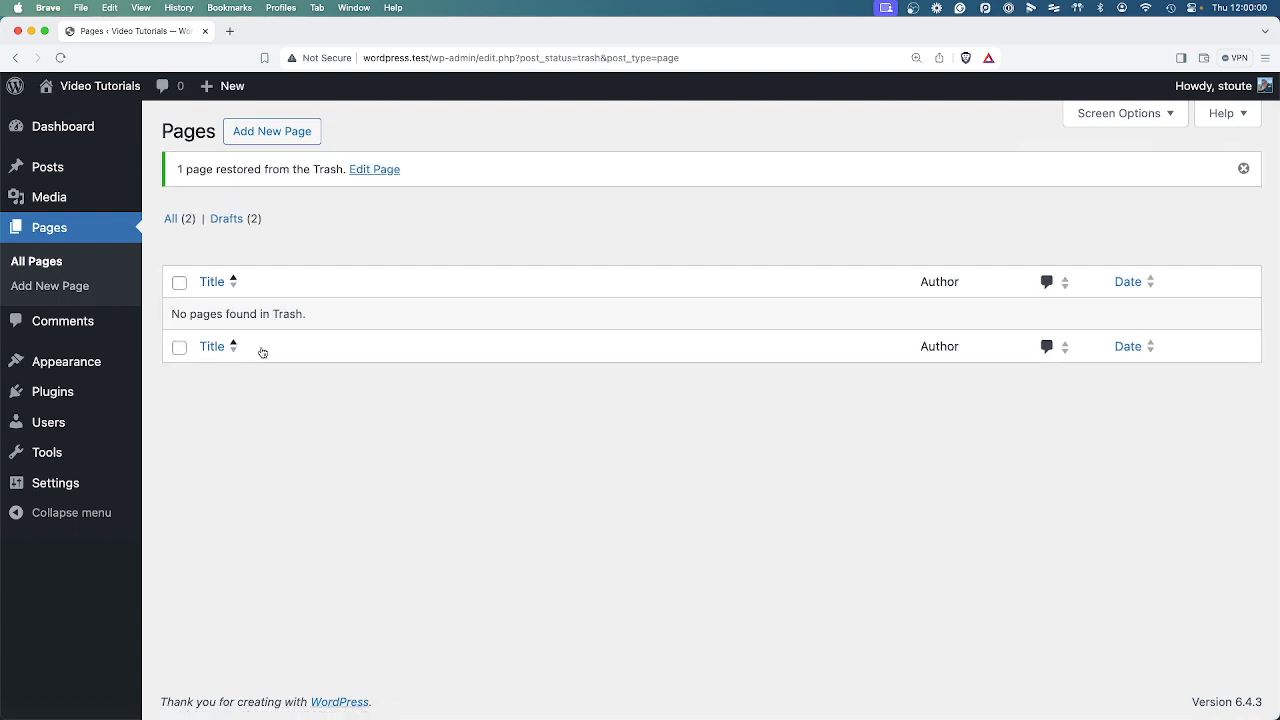
click(183, 218)
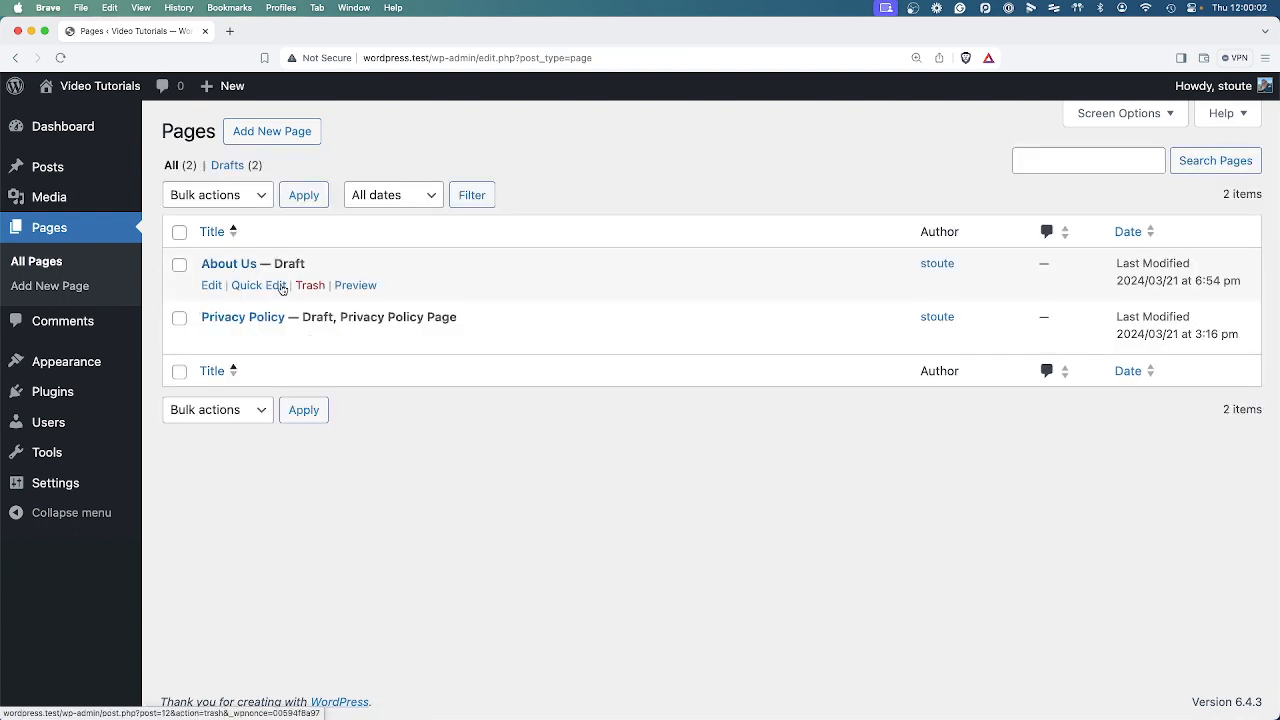
Preview the restored About Us page and check its status in the pages list.
click(356, 286)
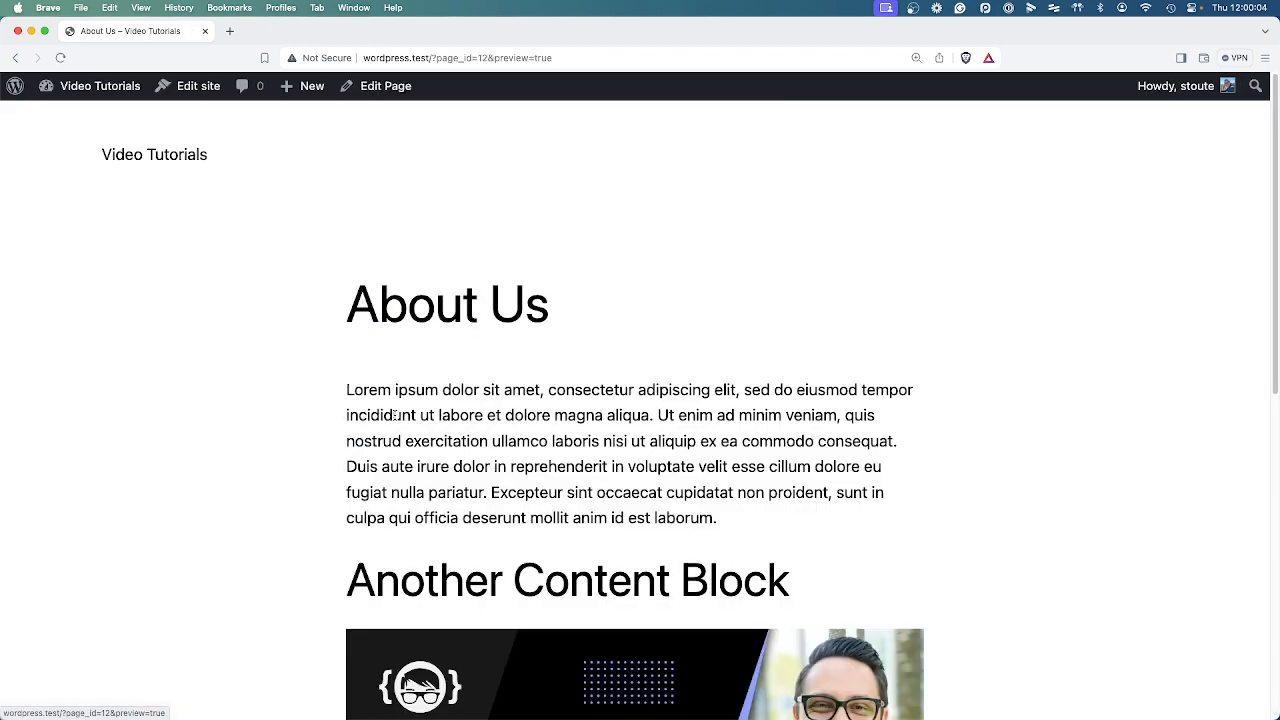
scroll(636, 420, down, 10)
scroll(638, 422, up, 10)
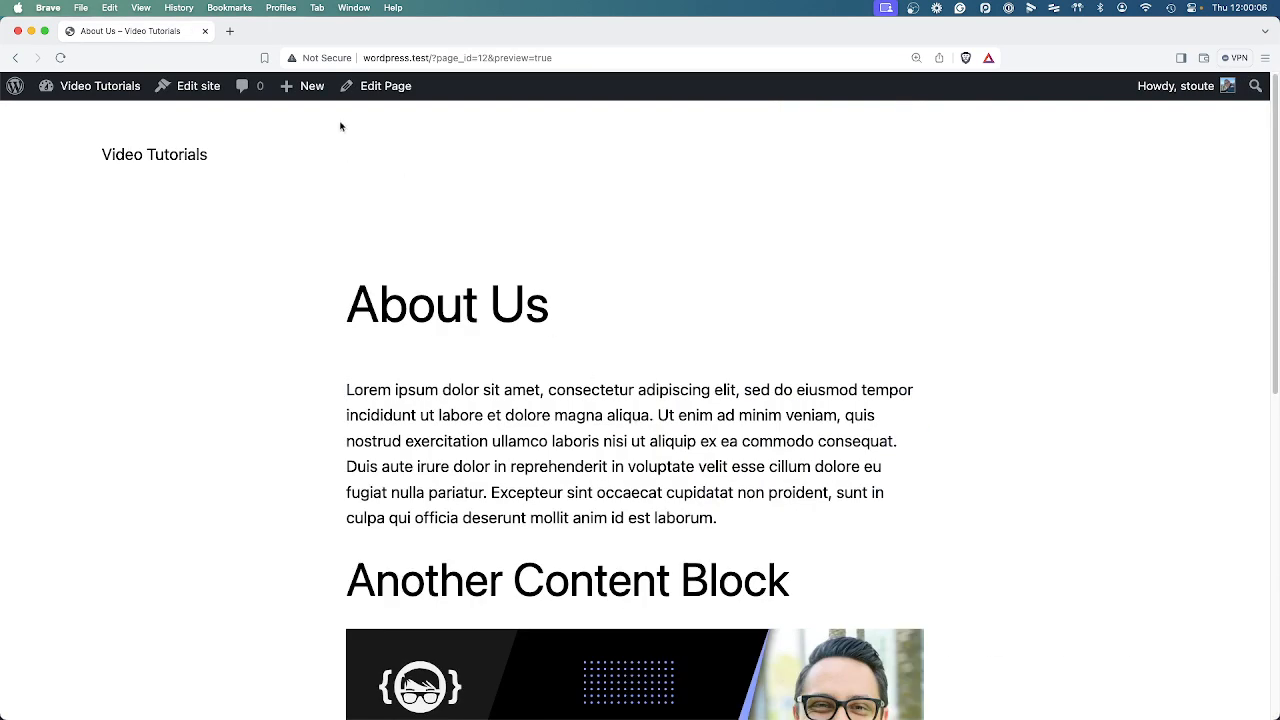
click(16, 55)
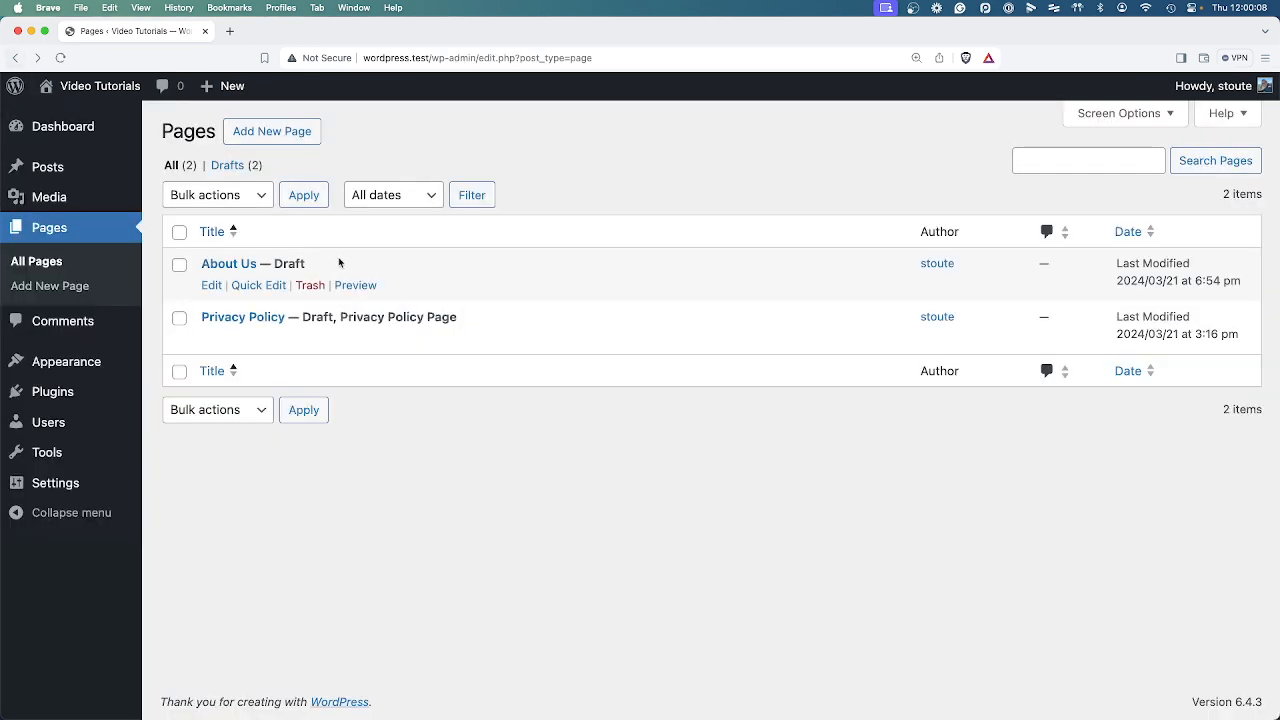
drag(260, 264, 322, 270)
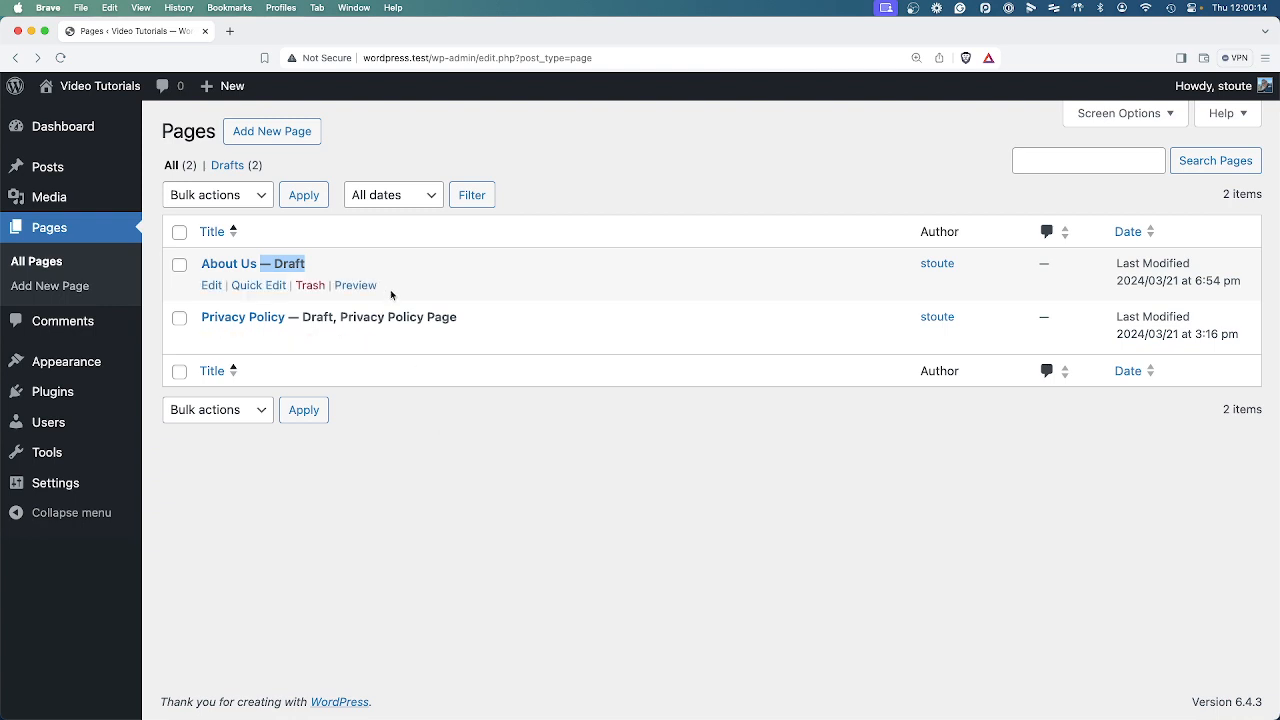
click(432, 278)
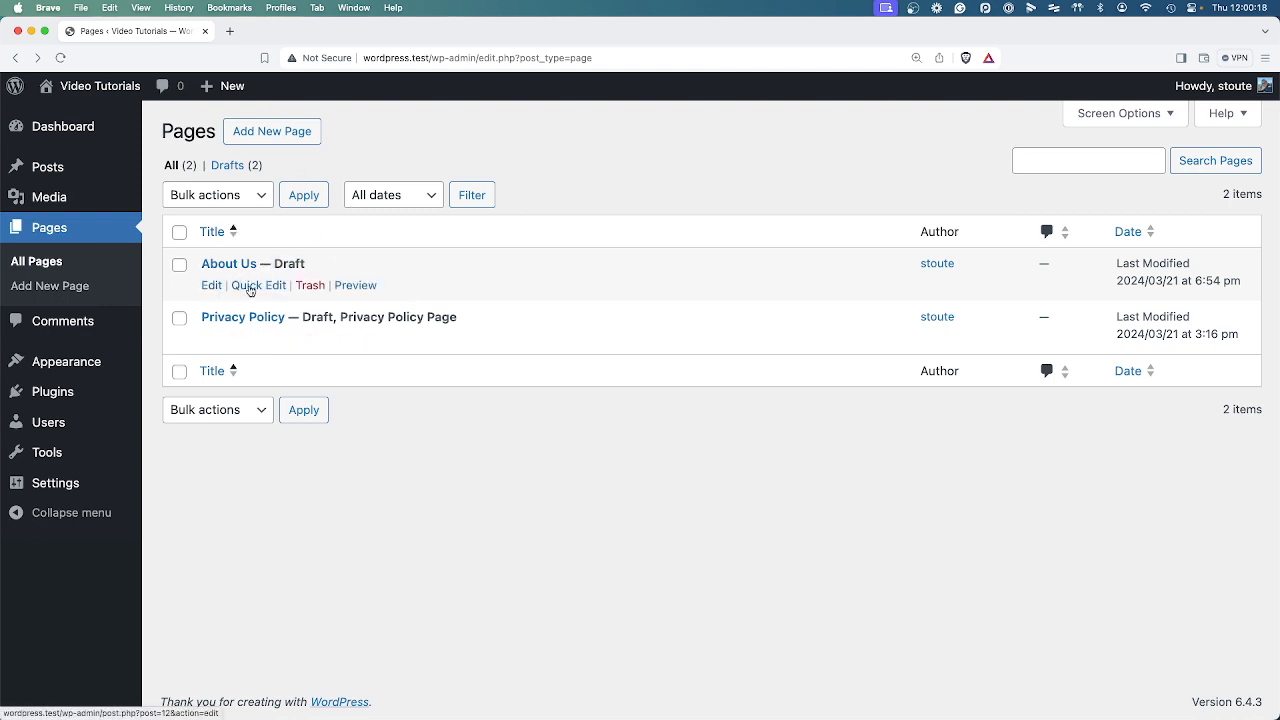
click(250, 287)
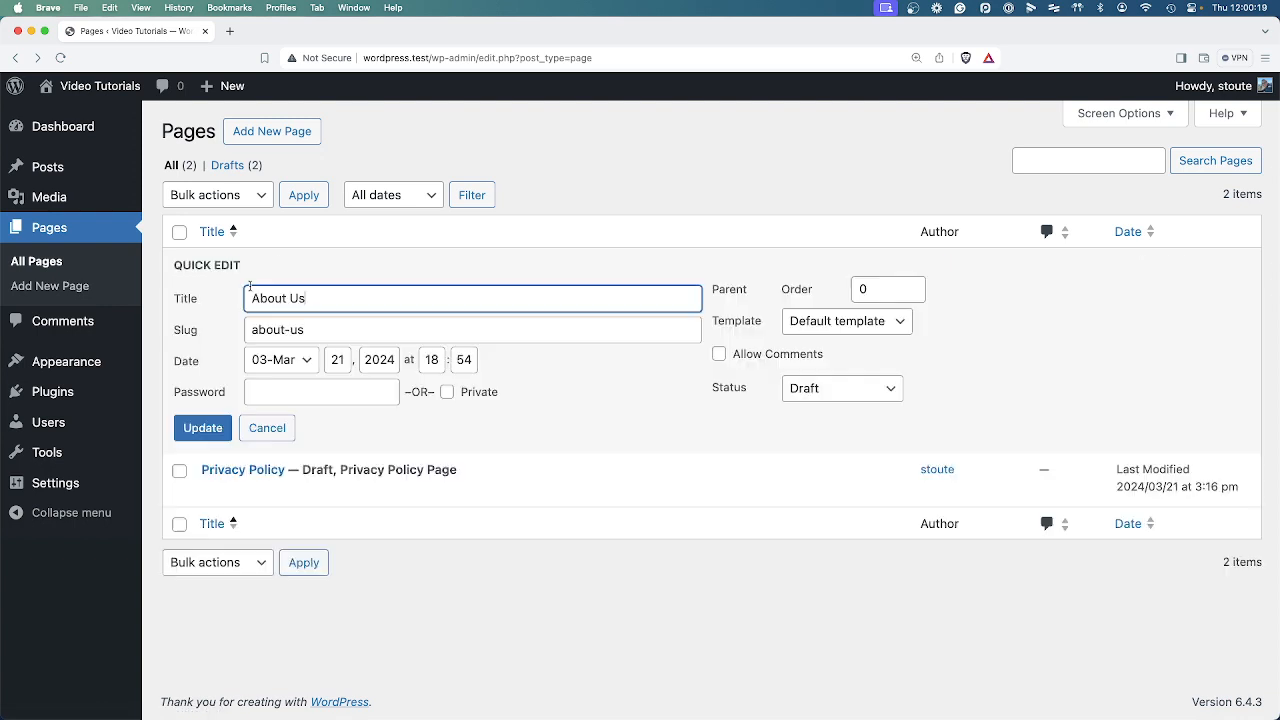
click(809, 390)
click(828, 392)
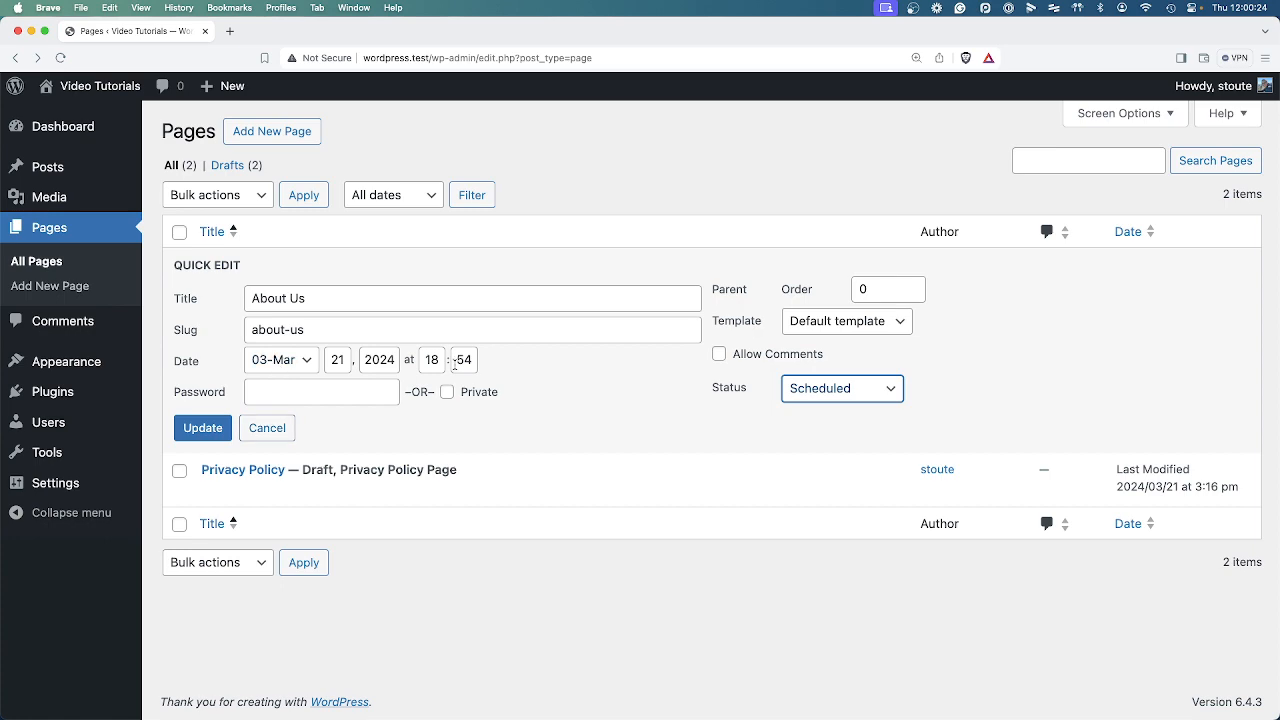
click(263, 429)
Open the About Us draft in the editor, publish it again, and return to the pages list.
click(211, 288)
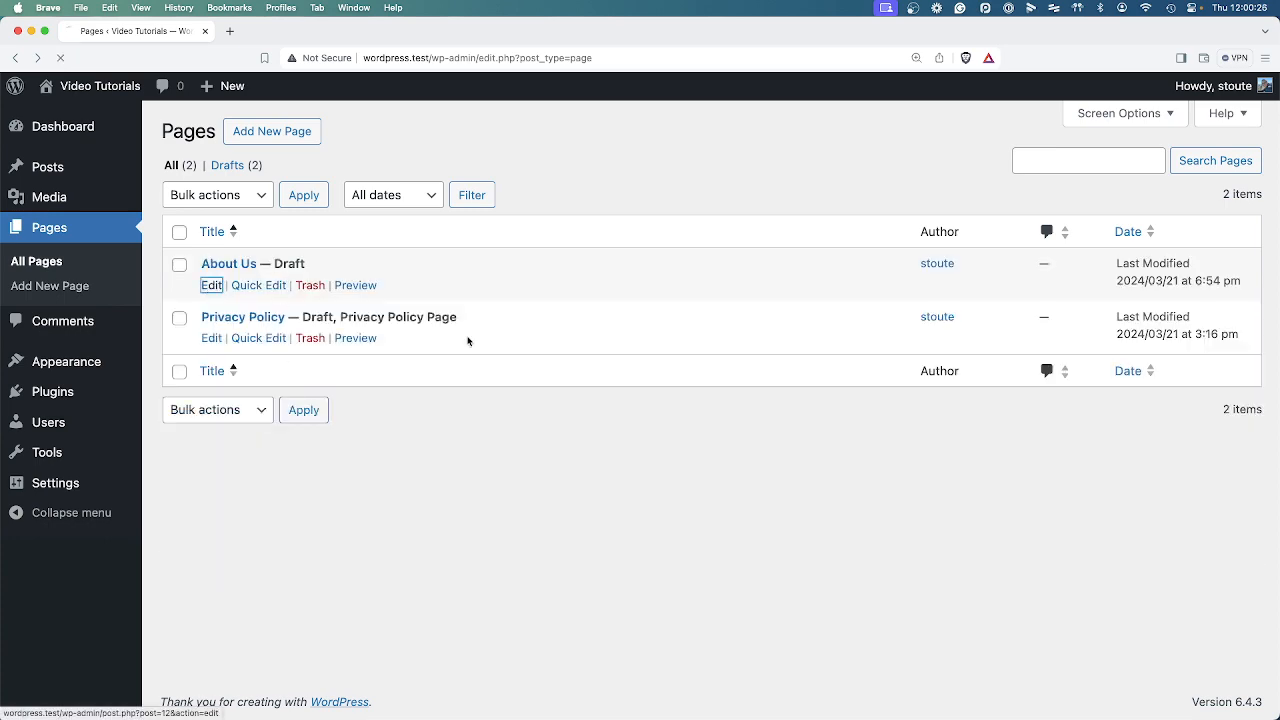
click(1156, 100)
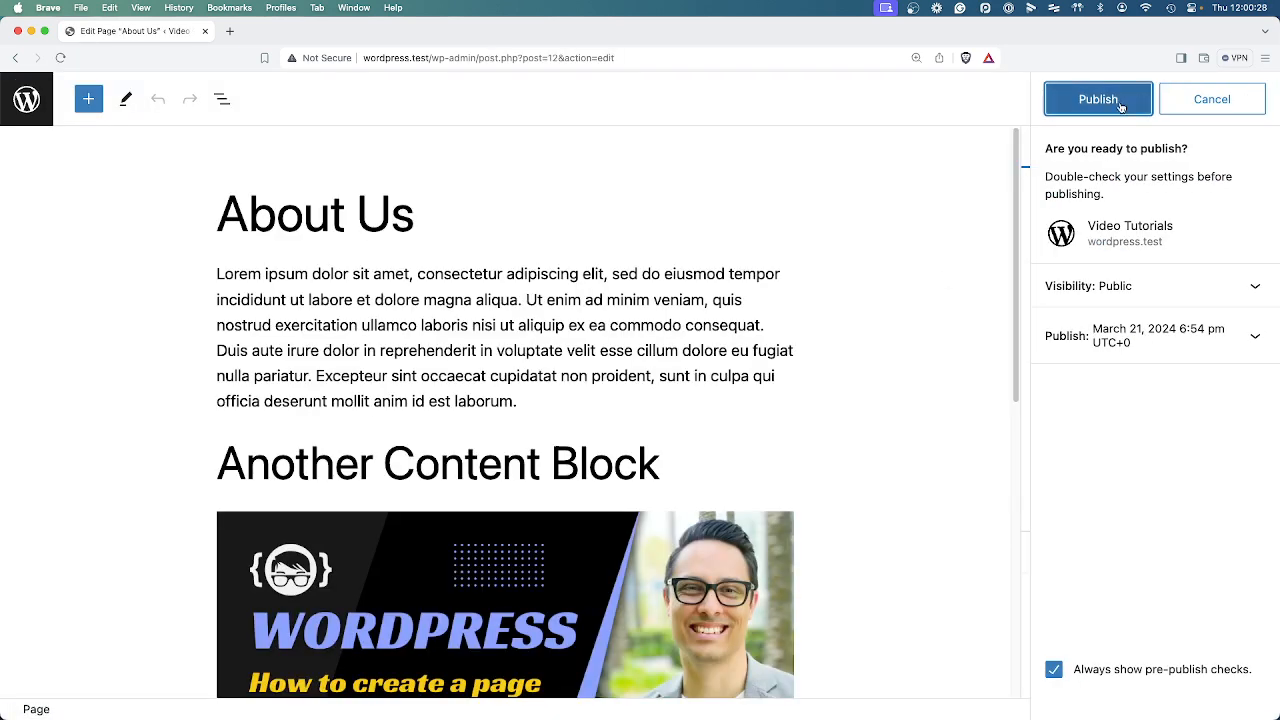
click(1106, 100)
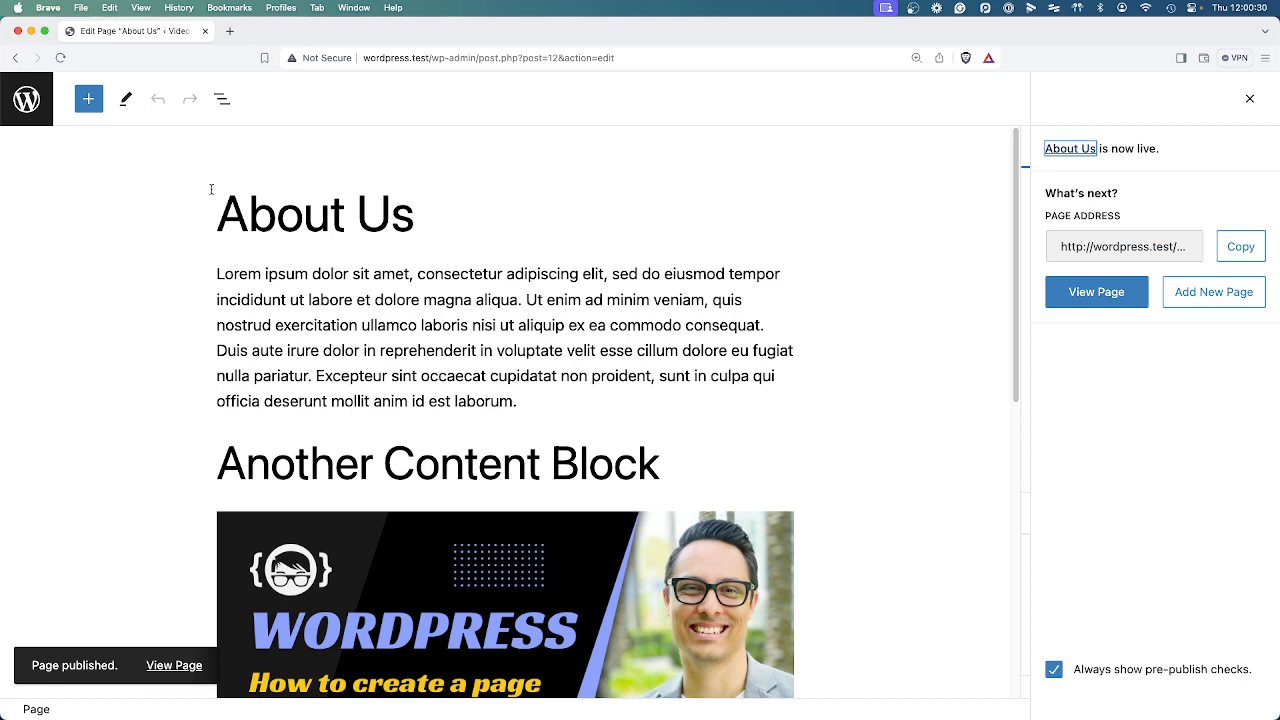
click(26, 99)
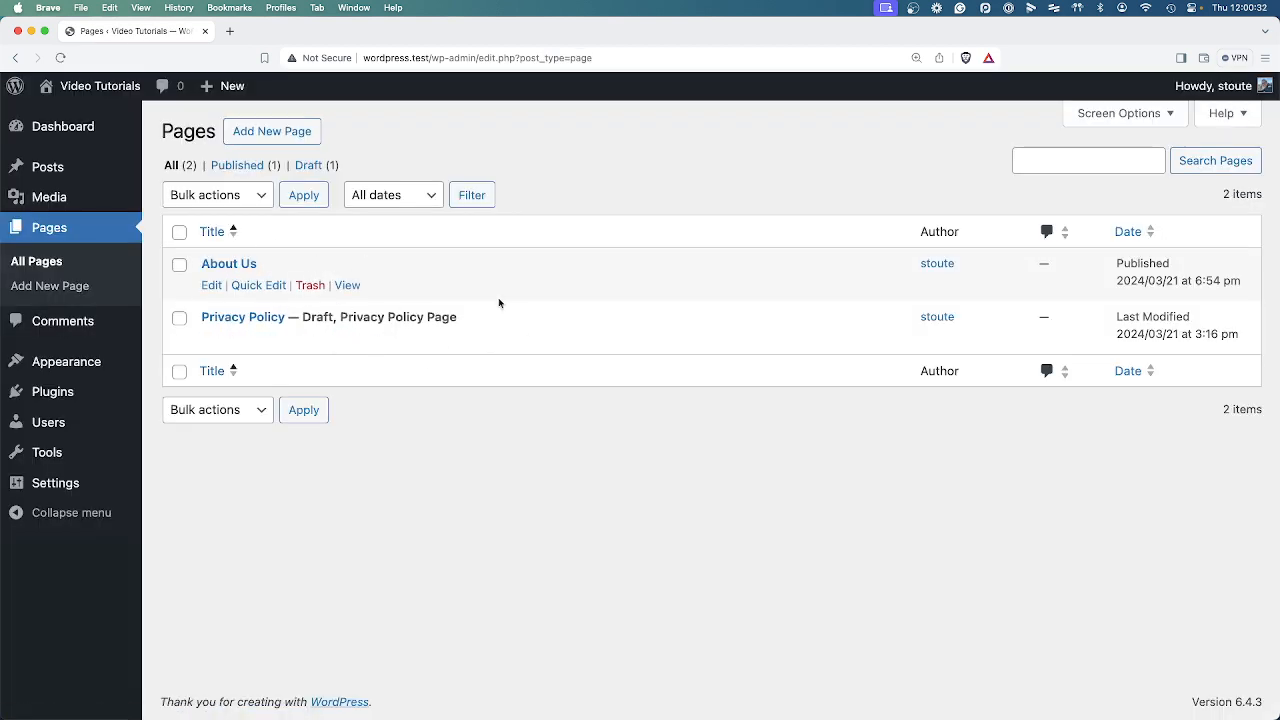